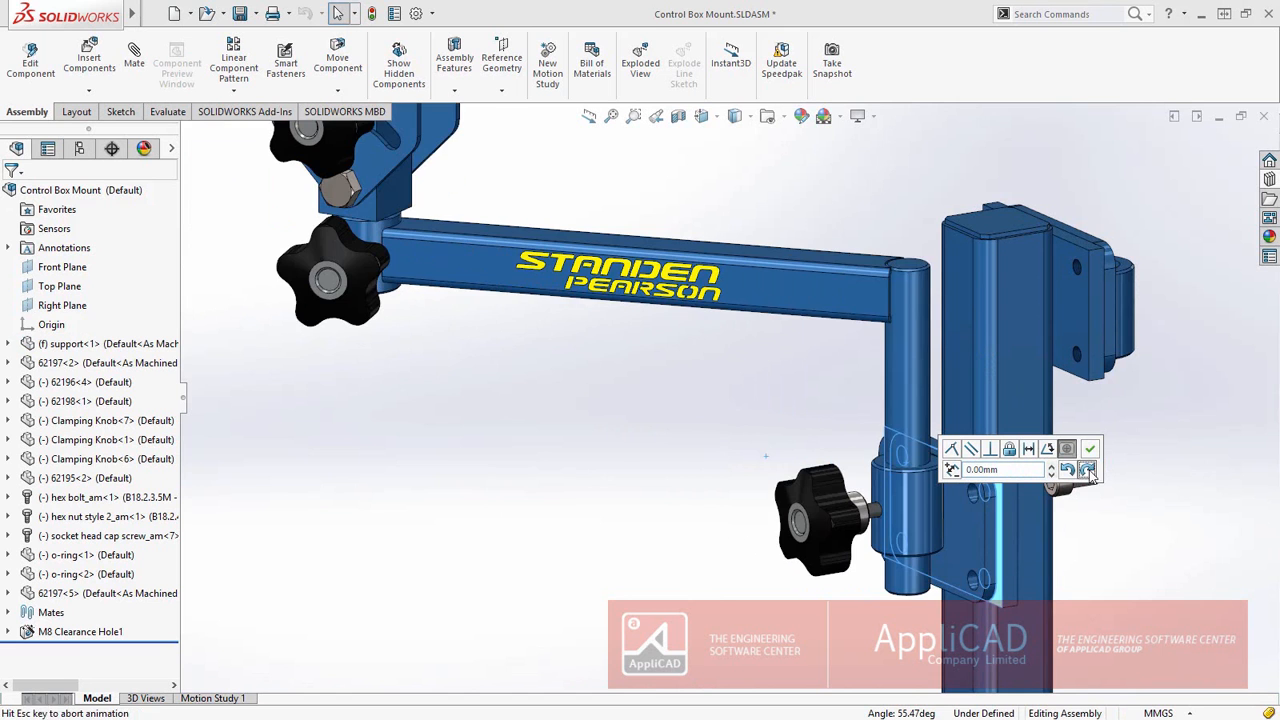
# Rotate the collar plate into orientation on the support post and apply its Profile Center mate
pyautogui.click(1068, 470)
pyautogui.click(1089, 449)
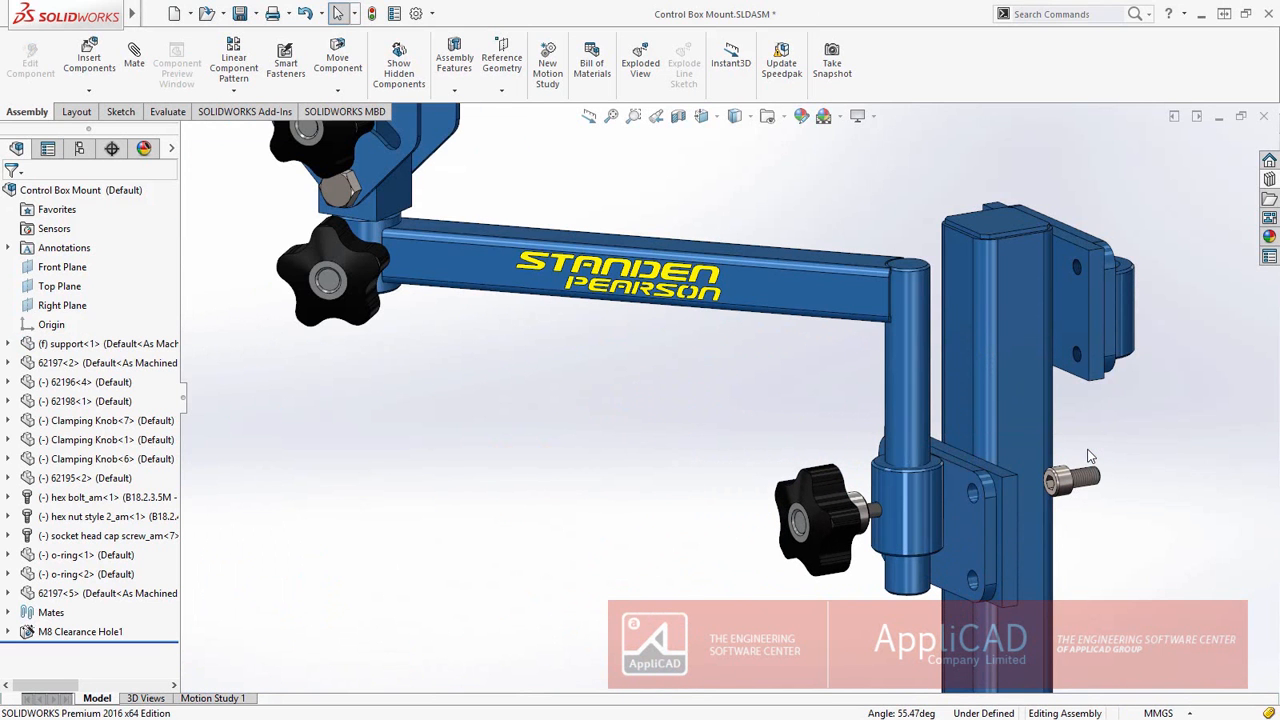
# Mate the socket head cap screw into the upper hole of the collar plate with a Profile Center mate
pyautogui.click(1068, 478)
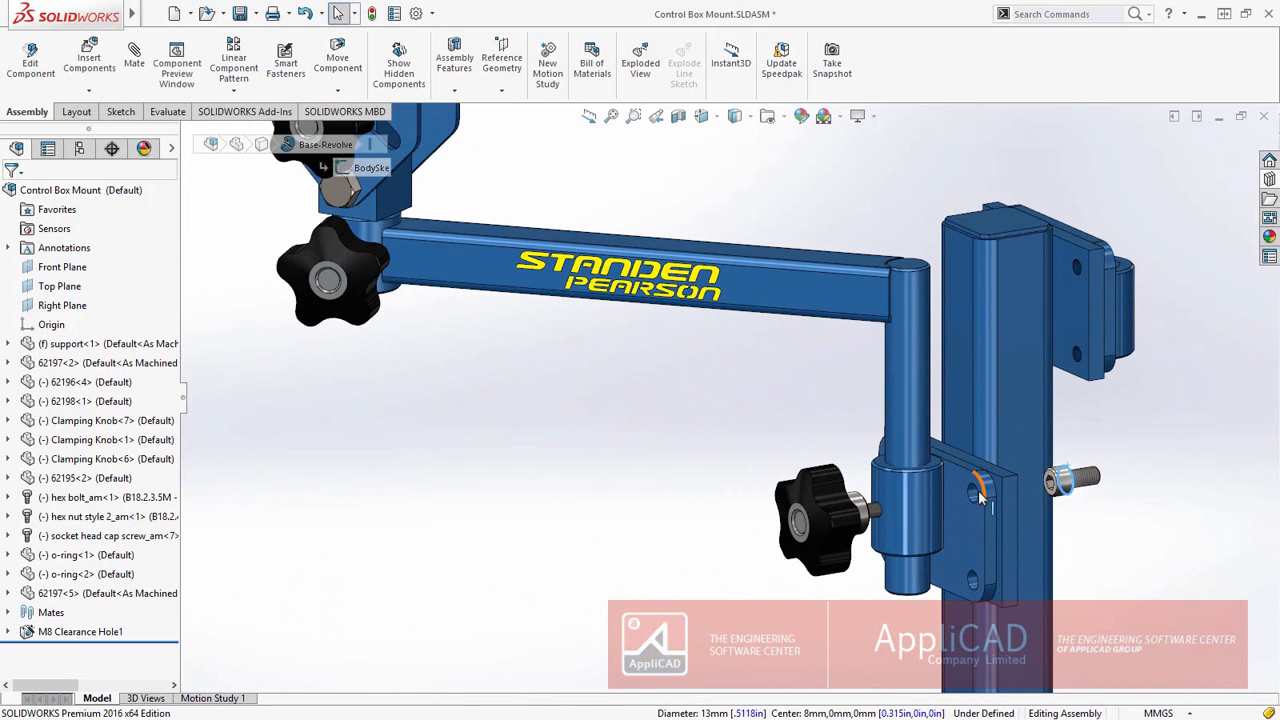
pyautogui.click(978, 500)
pyautogui.click(1082, 487)
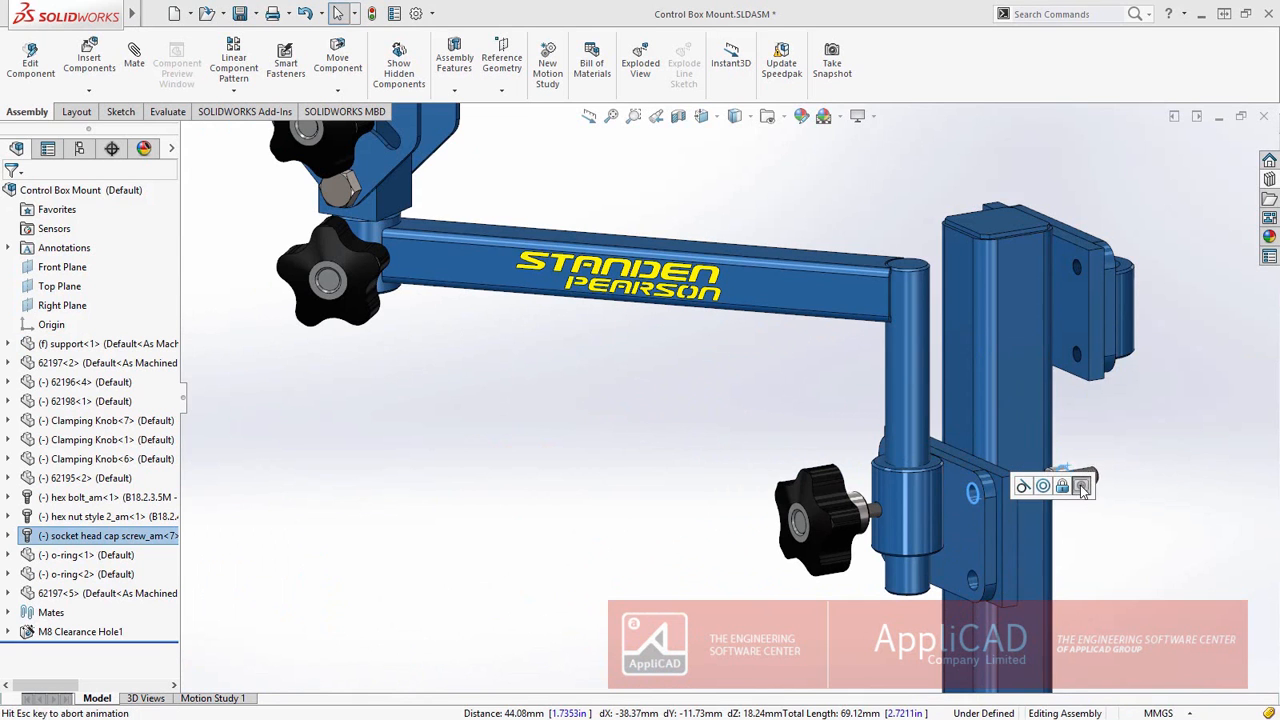
pyautogui.click(1141, 507)
pyautogui.click(1106, 489)
pyautogui.scroll(-5, 1013, 520)
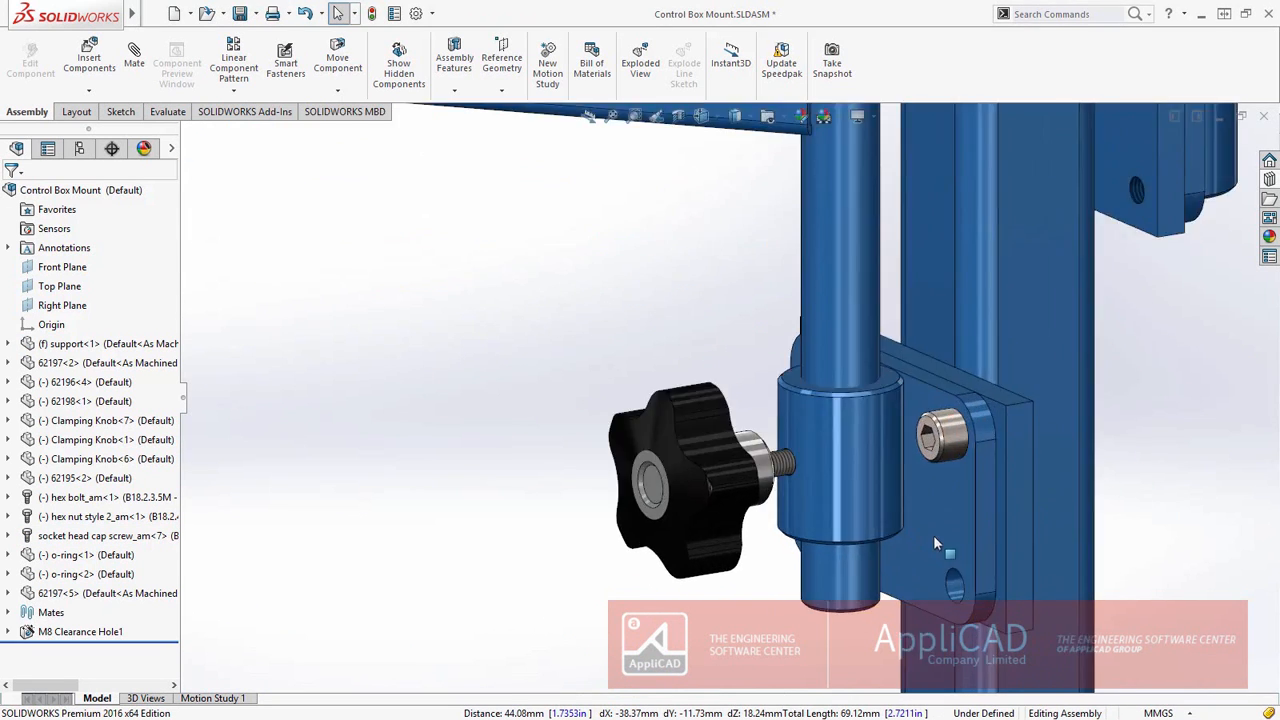
# Add a Width mate between the collar's top and bottom faces and the arm's shaft end and underside
pyautogui.click(781, 345)
pyautogui.moveTo(770, 360); pyautogui.dragTo(755, 522, button='middle')
pyautogui.keyDown('ctrl'); pyautogui.click(755, 522); pyautogui.keyUp('ctrl')
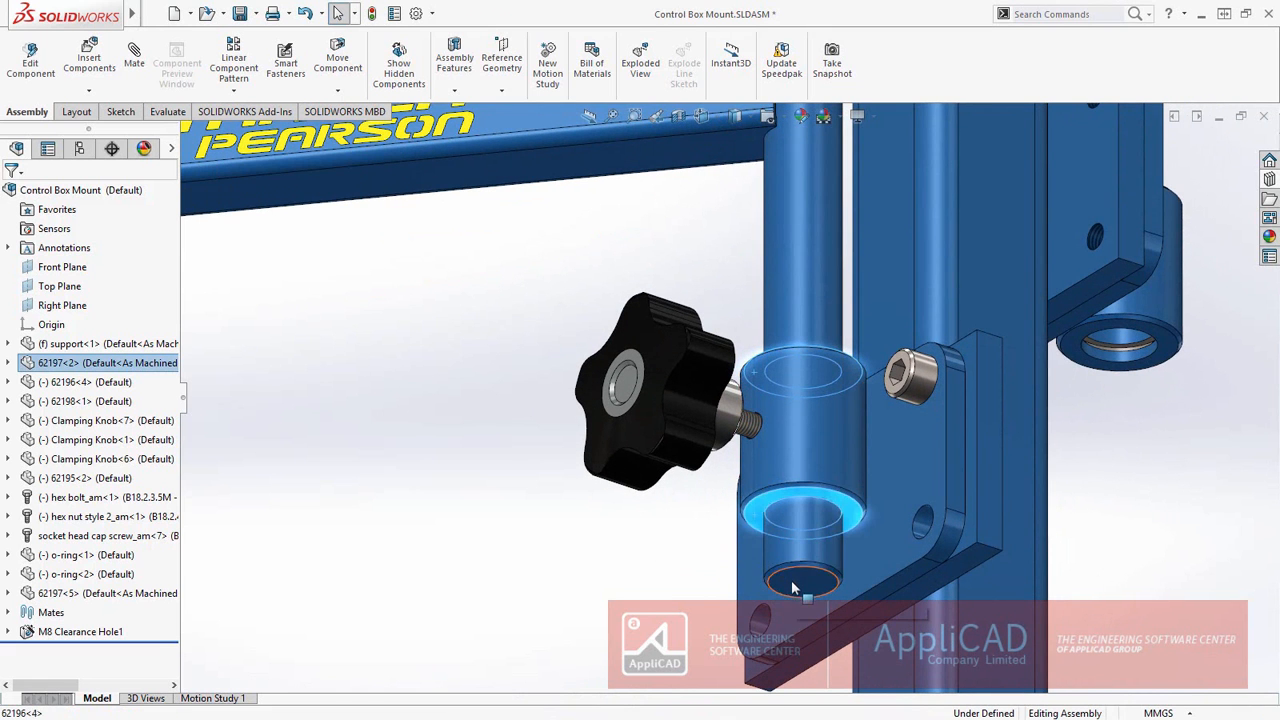
pyautogui.keyDown('ctrl'); pyautogui.click(793, 586); pyautogui.keyUp('ctrl')
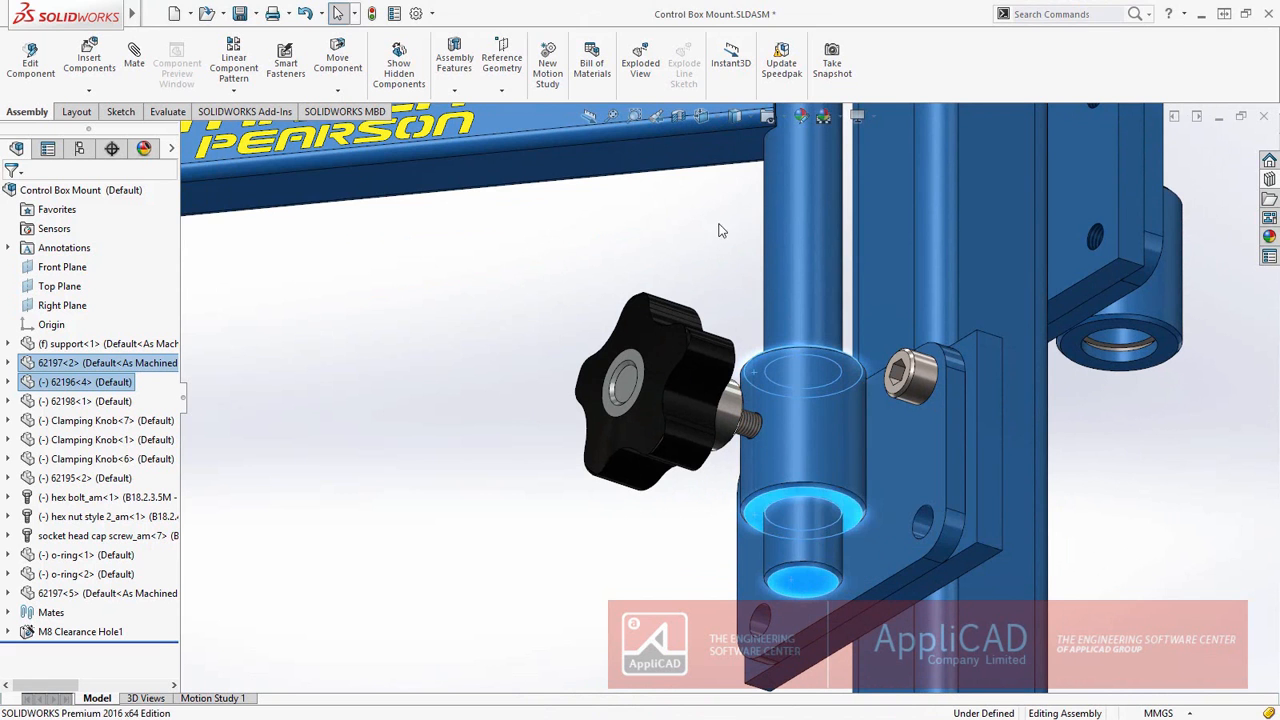
pyautogui.keyDown('ctrl'); pyautogui.click(729, 142); pyautogui.keyUp('ctrl')
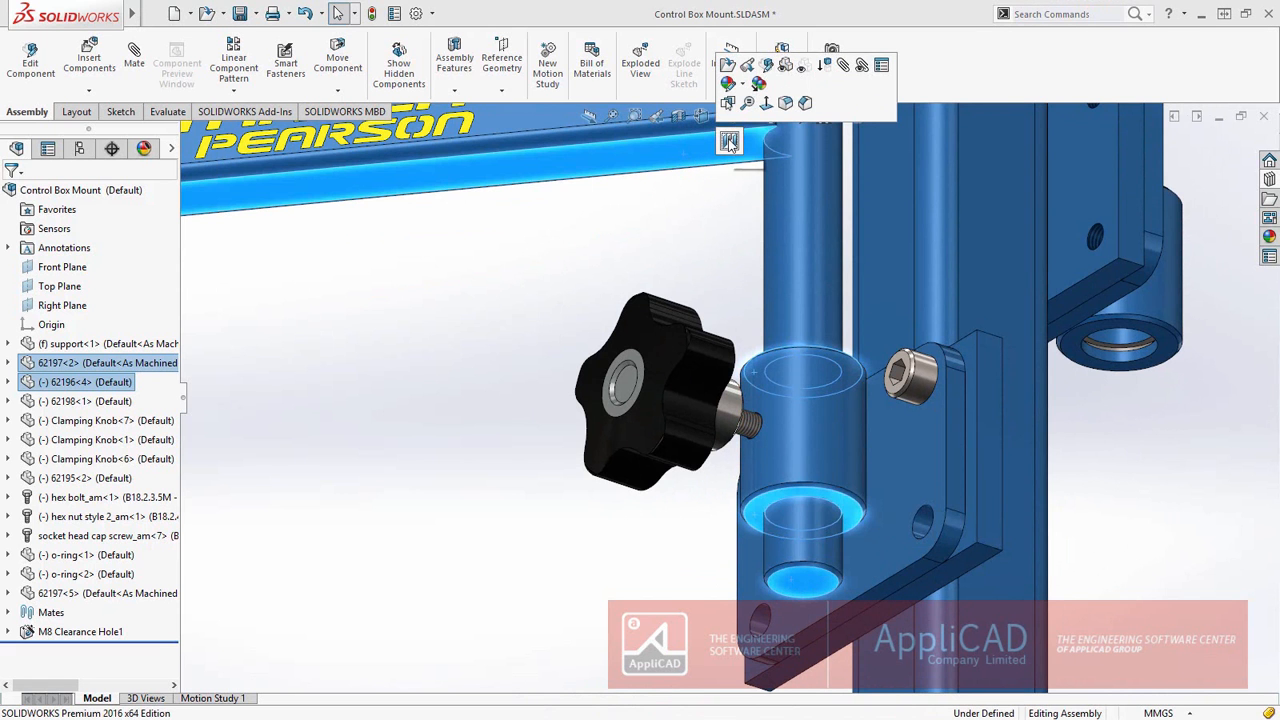
pyautogui.press('Escape')
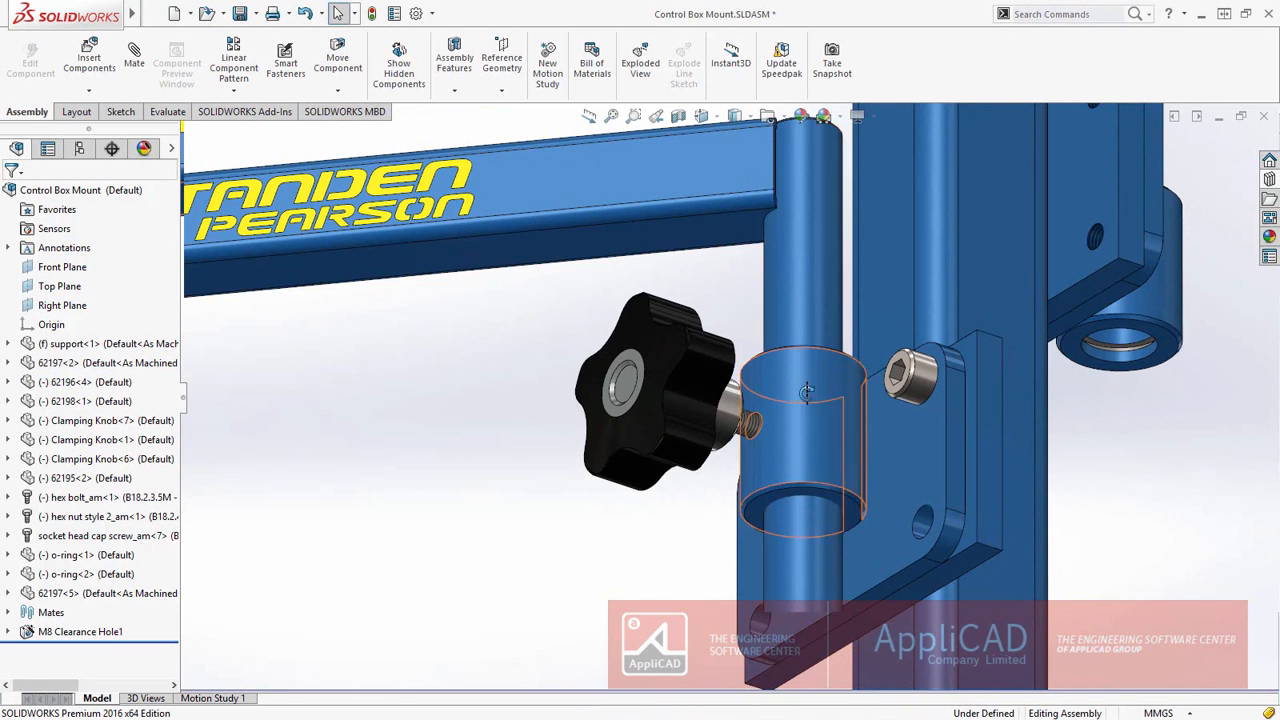
# Switch the collar plate 62197<2> to the Larger Bore<As Machined> configuration
pyautogui.scroll(5, 808, 395)
pyautogui.keyDown('ctrl'); pyautogui.moveTo(847, 517); pyautogui.dragTo(849, 527, button='middle'); pyautogui.keyUp('ctrl')
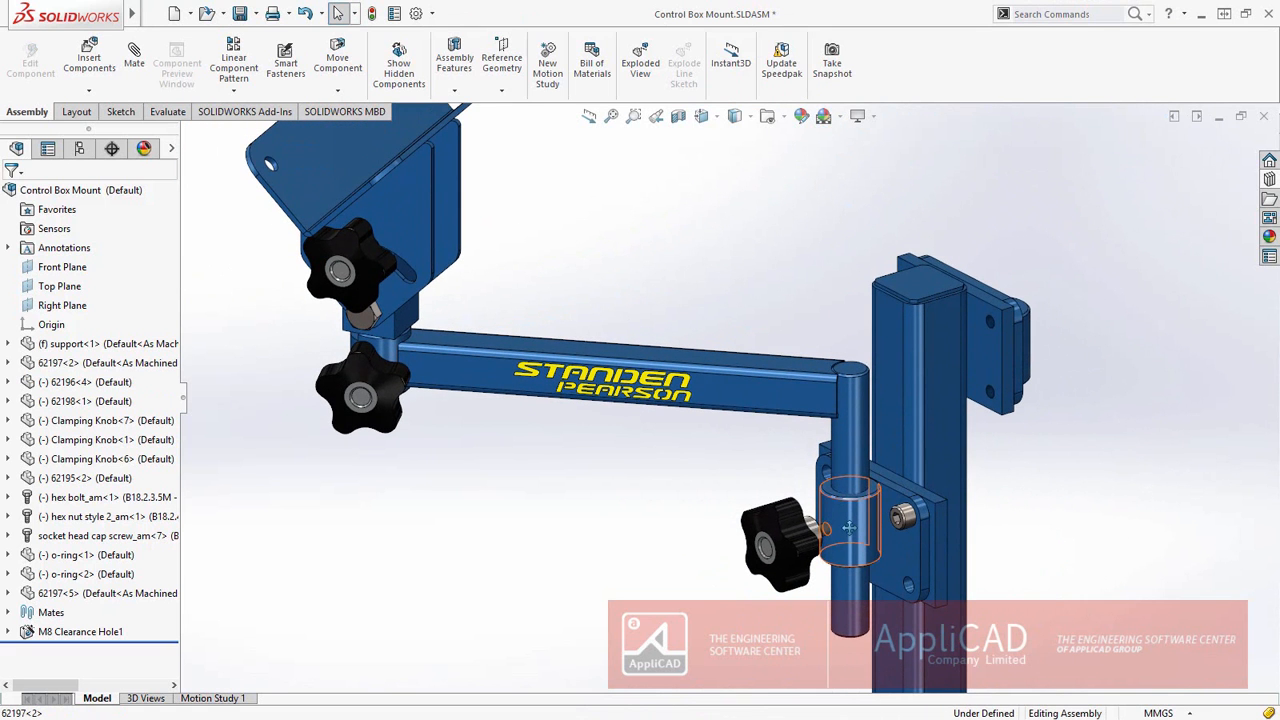
pyautogui.click(851, 535)
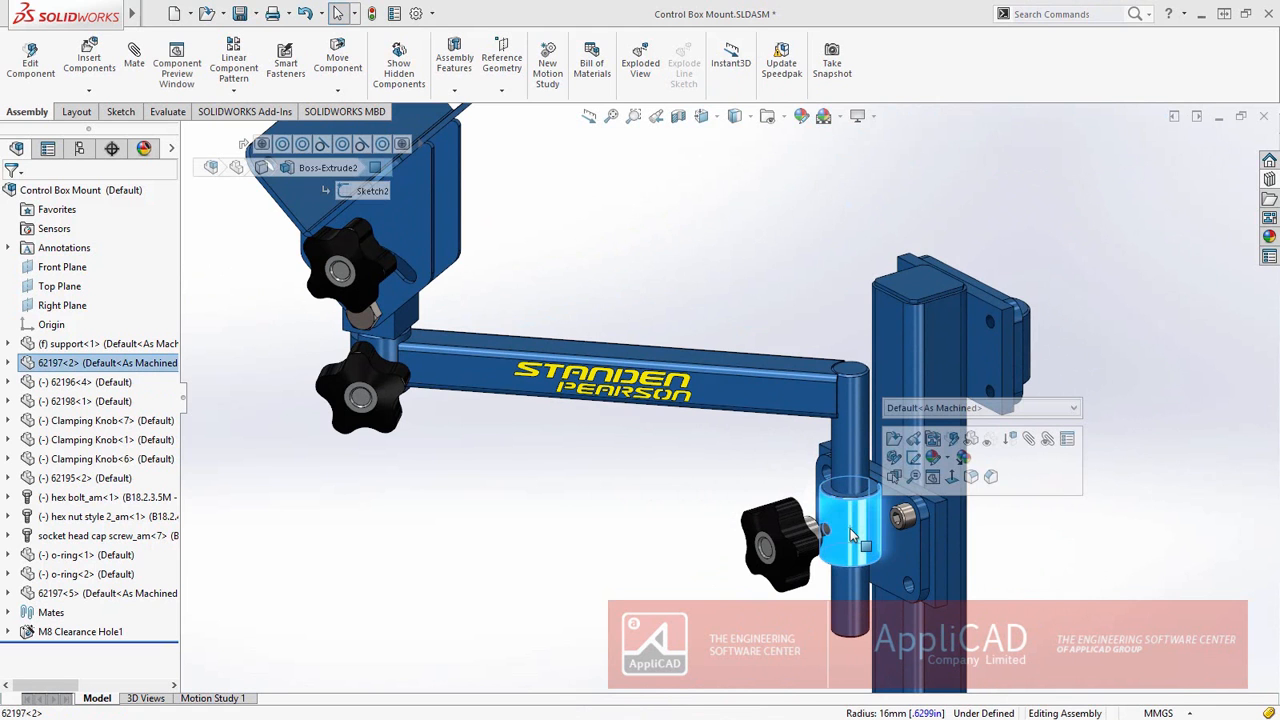
pyautogui.click(930, 408)
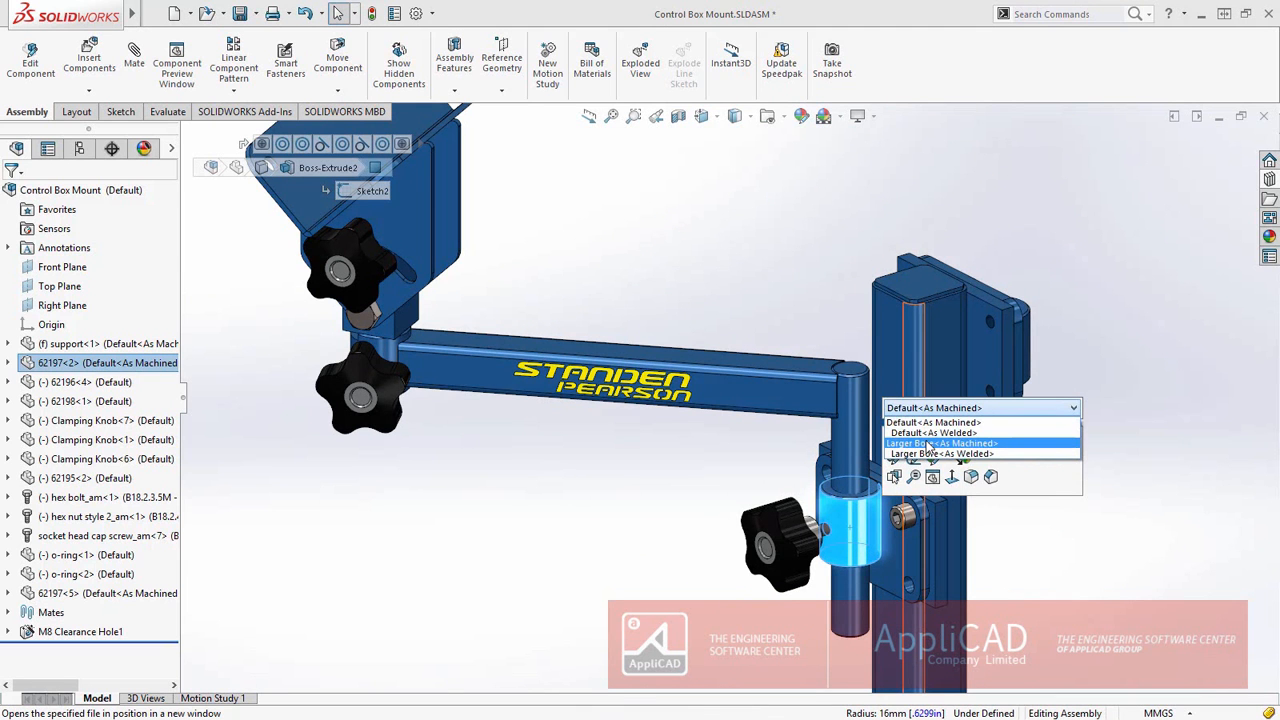
pyautogui.click(930, 444)
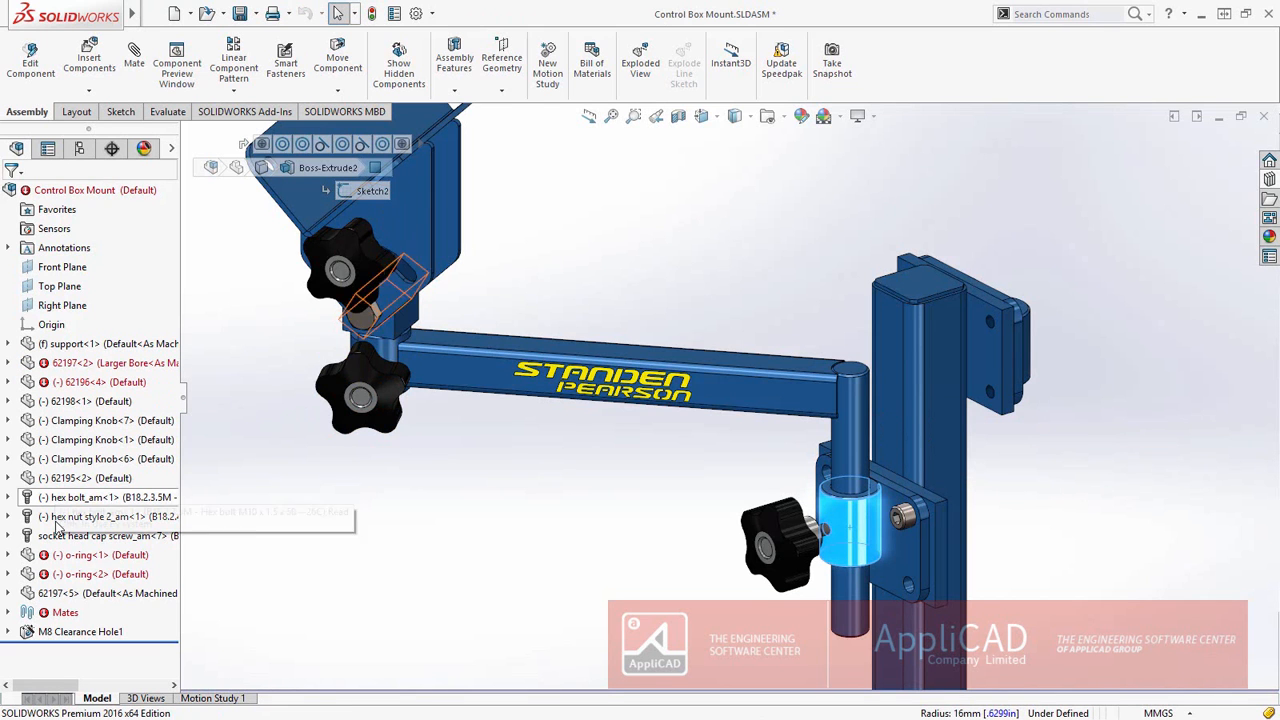
# Repair o-ring<1>'s concentric mate using a cylindrical face of 62197<2>, and replace all other missing mate references
pyautogui.click(95, 555)
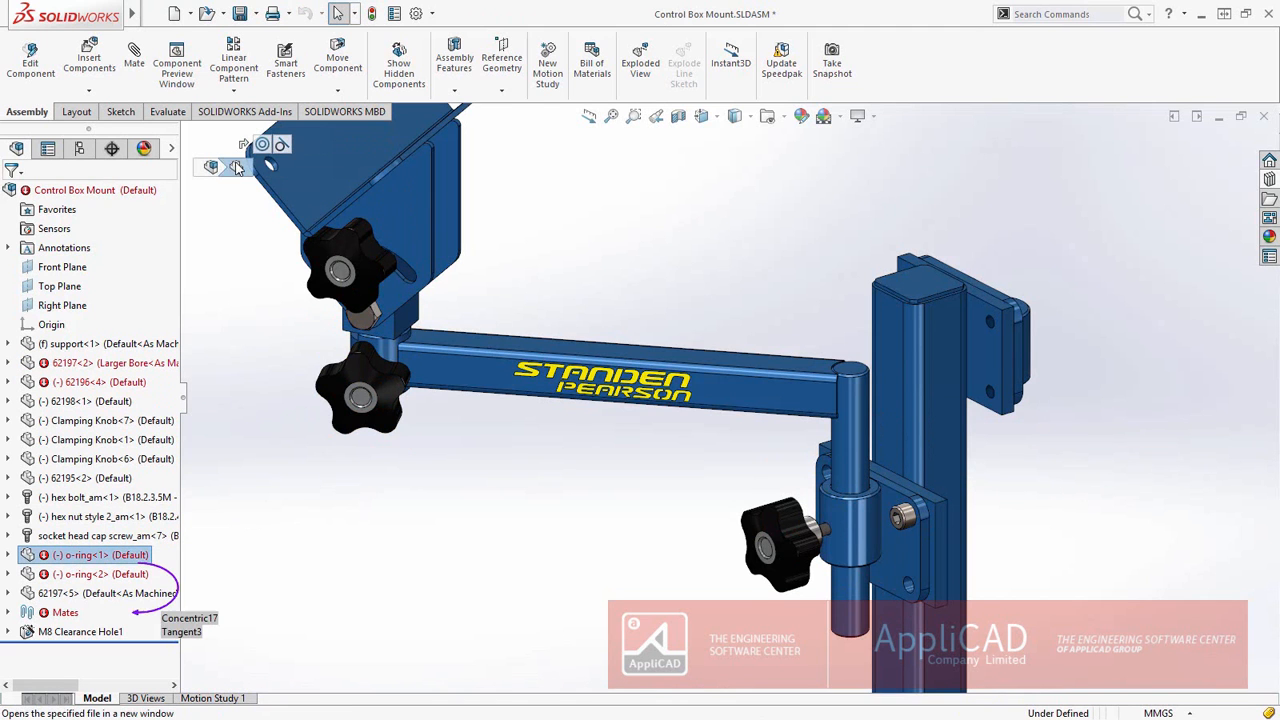
pyautogui.click(277, 100)
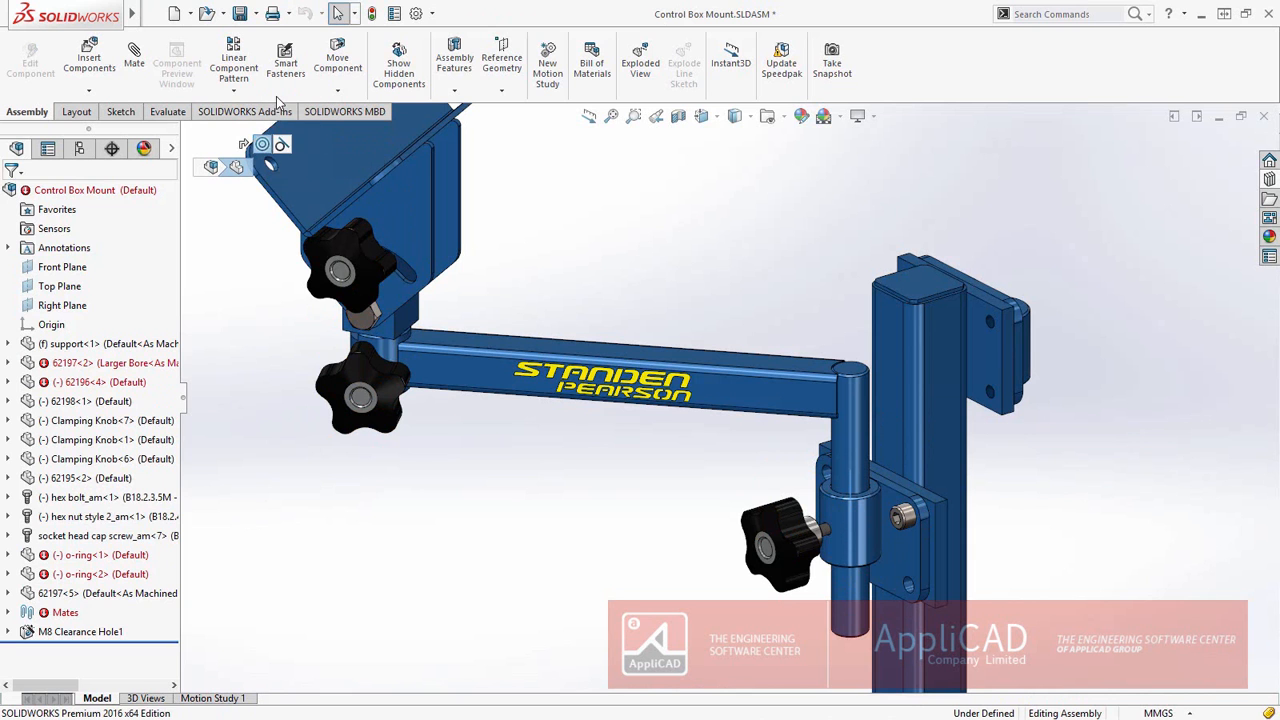
pyautogui.click(840, 527)
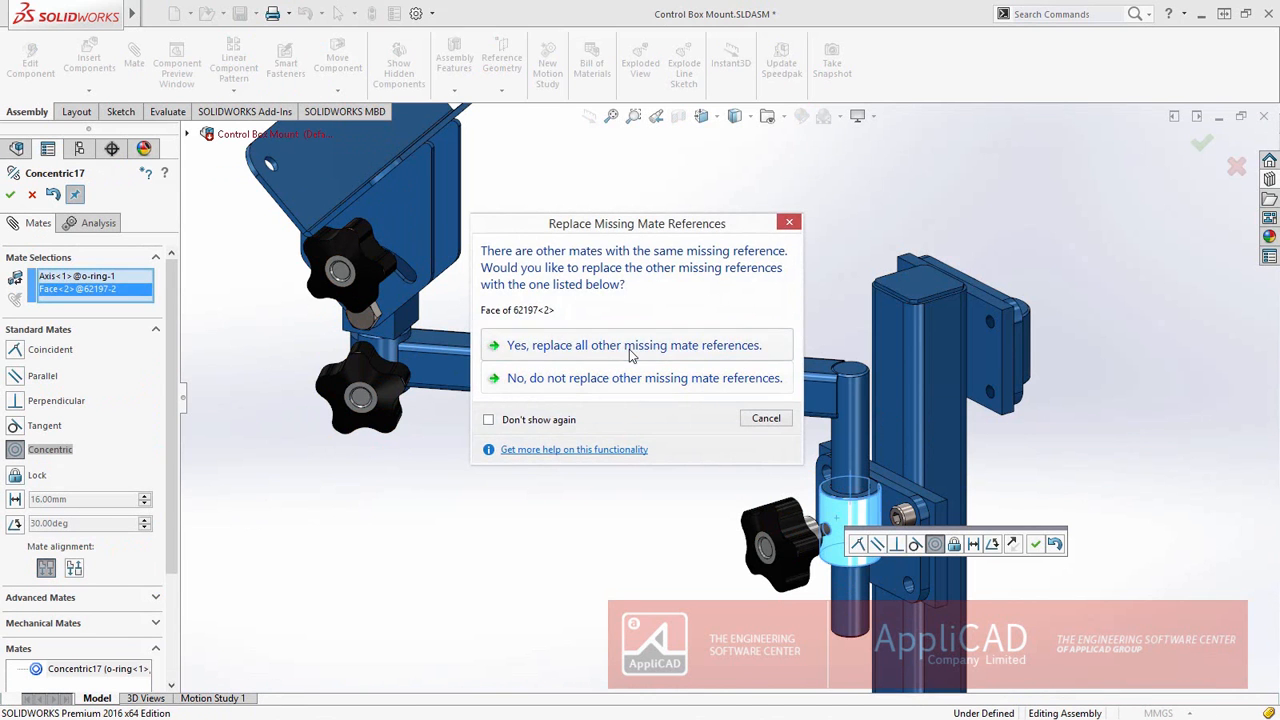
pyautogui.click(631, 350)
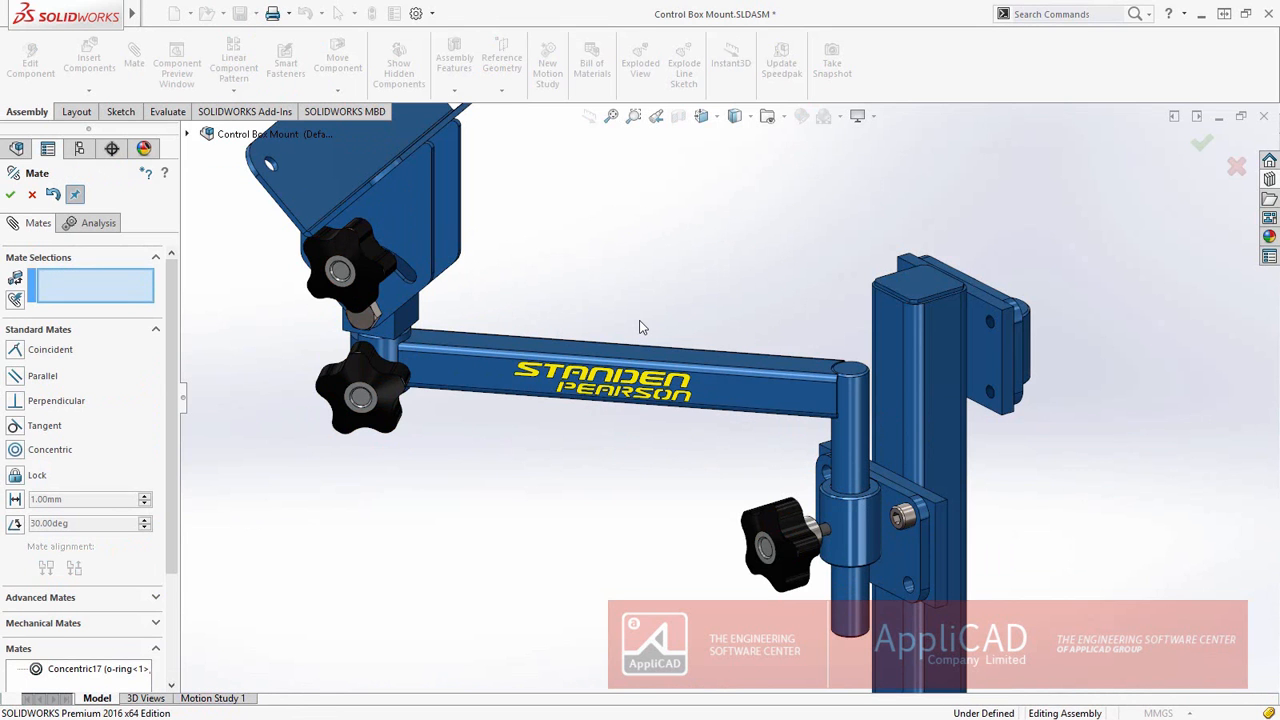
pyautogui.press('Escape')
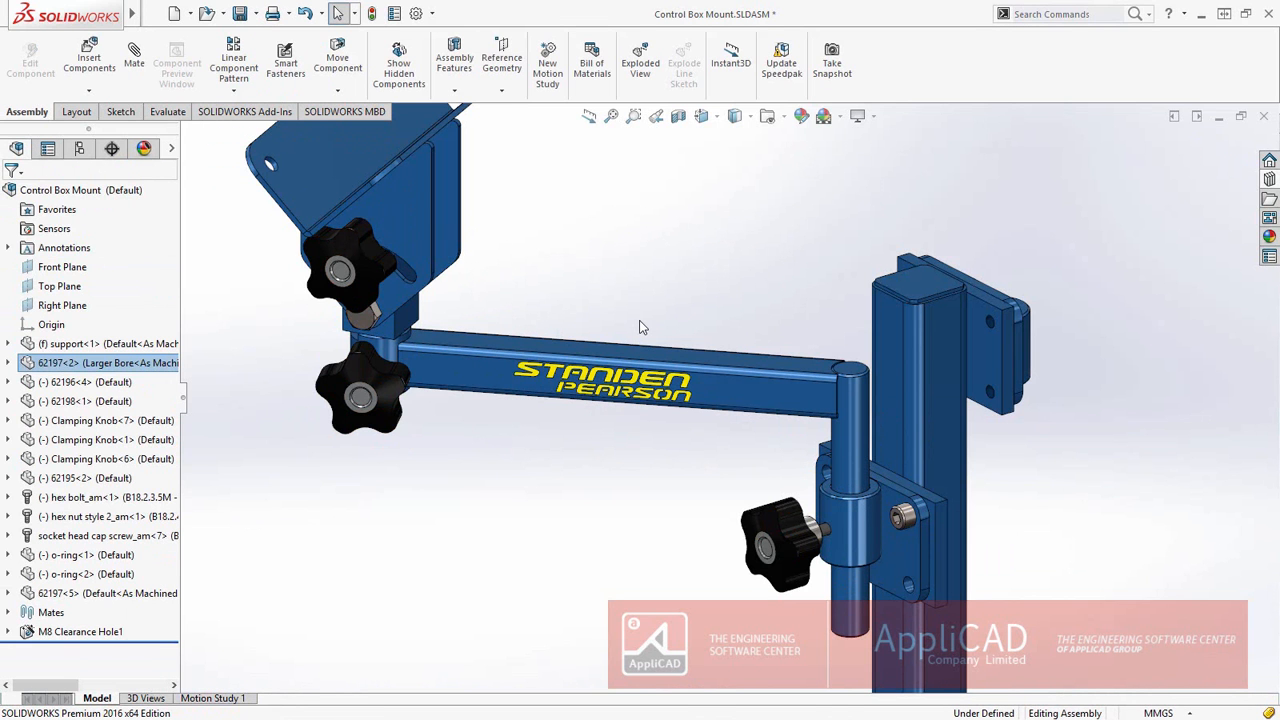
# Select all identical clamping knobs and switch them to the New Stud configuration
pyautogui.rightClick(642, 327)
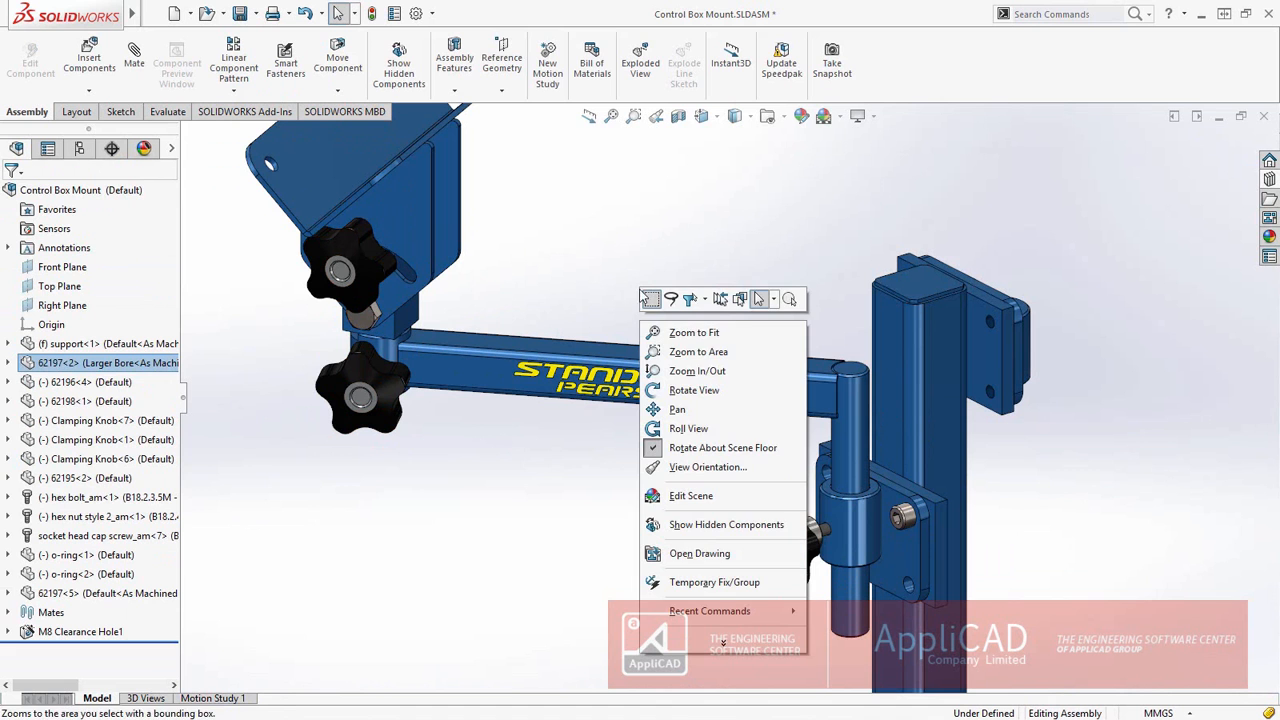
pyautogui.click(773, 299)
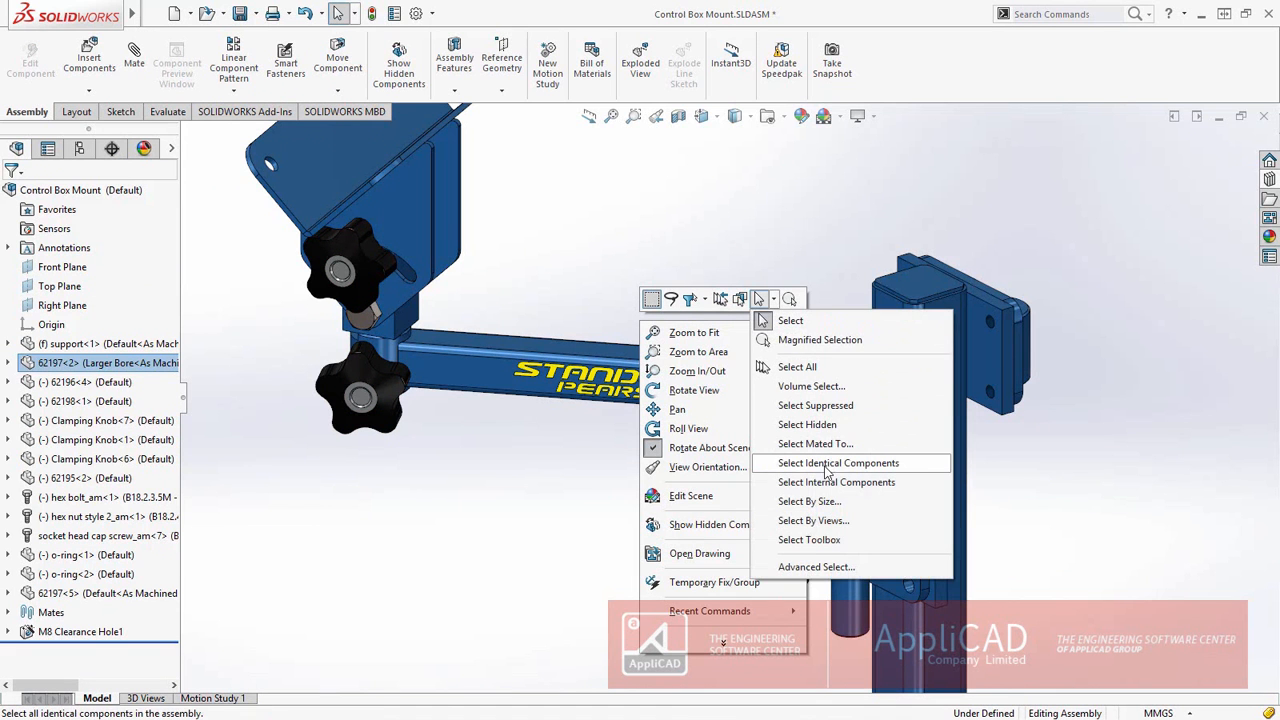
pyautogui.click(838, 463)
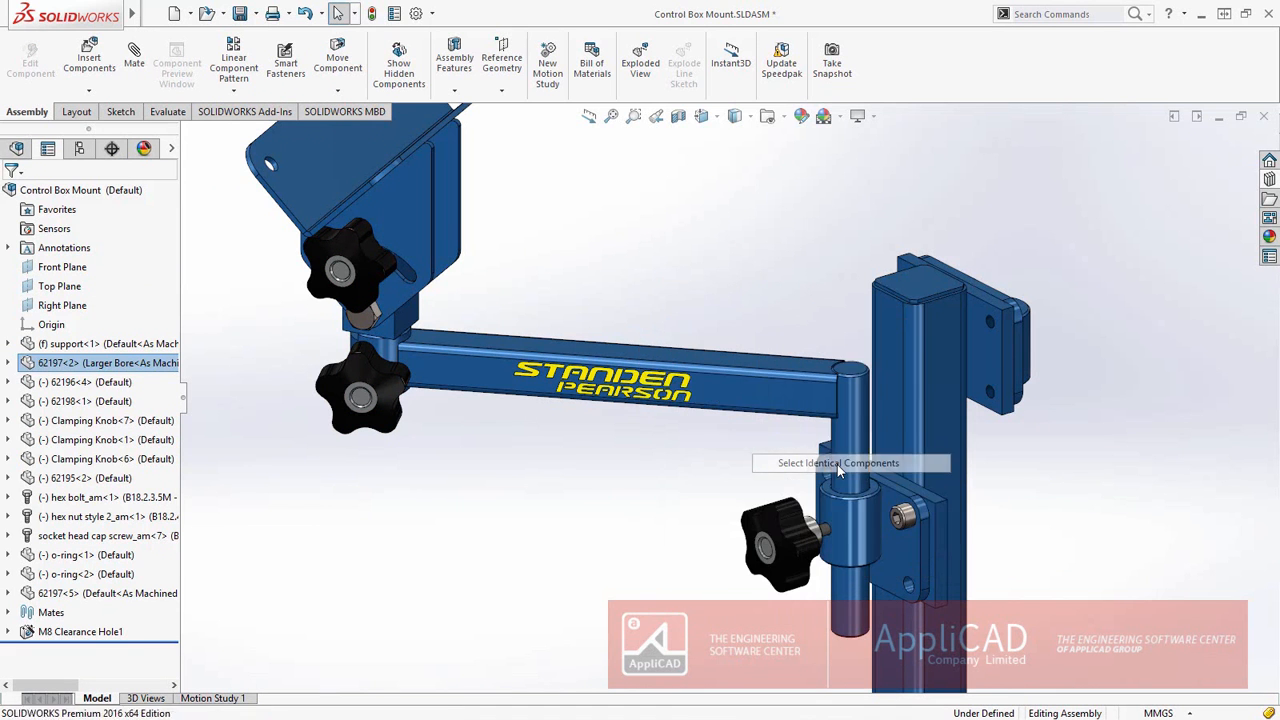
pyautogui.click(769, 522)
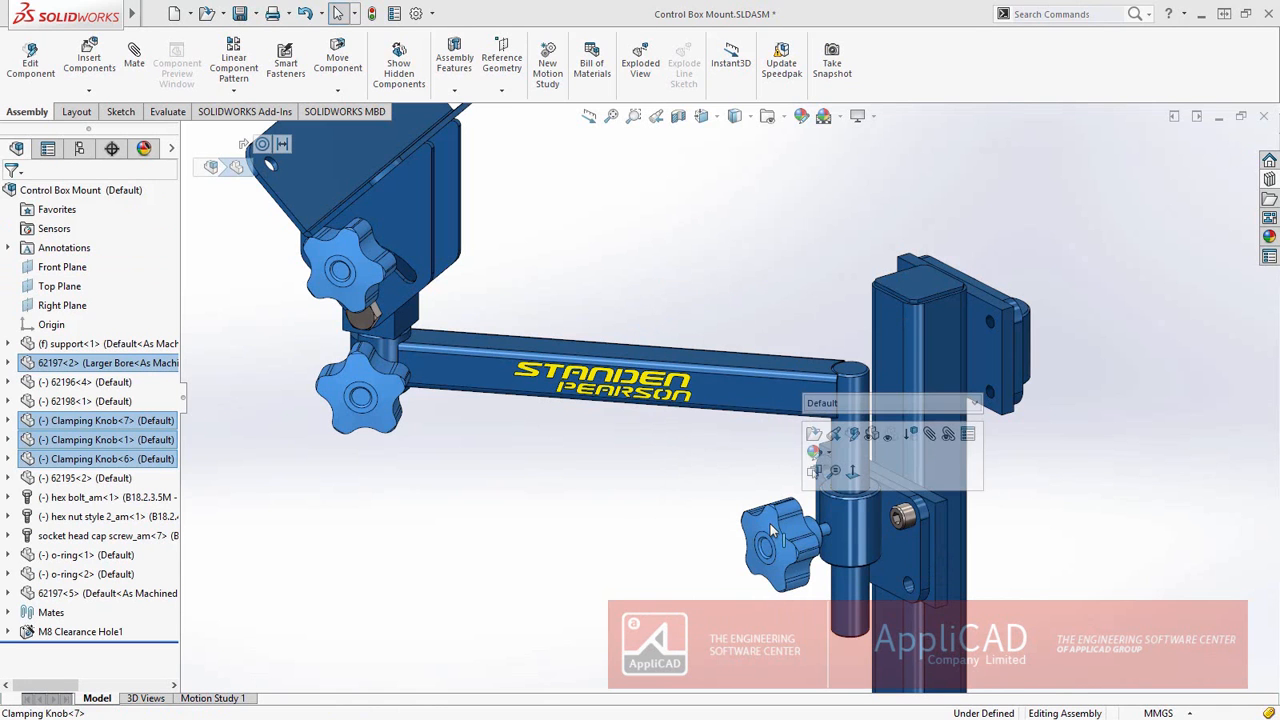
pyautogui.click(842, 404)
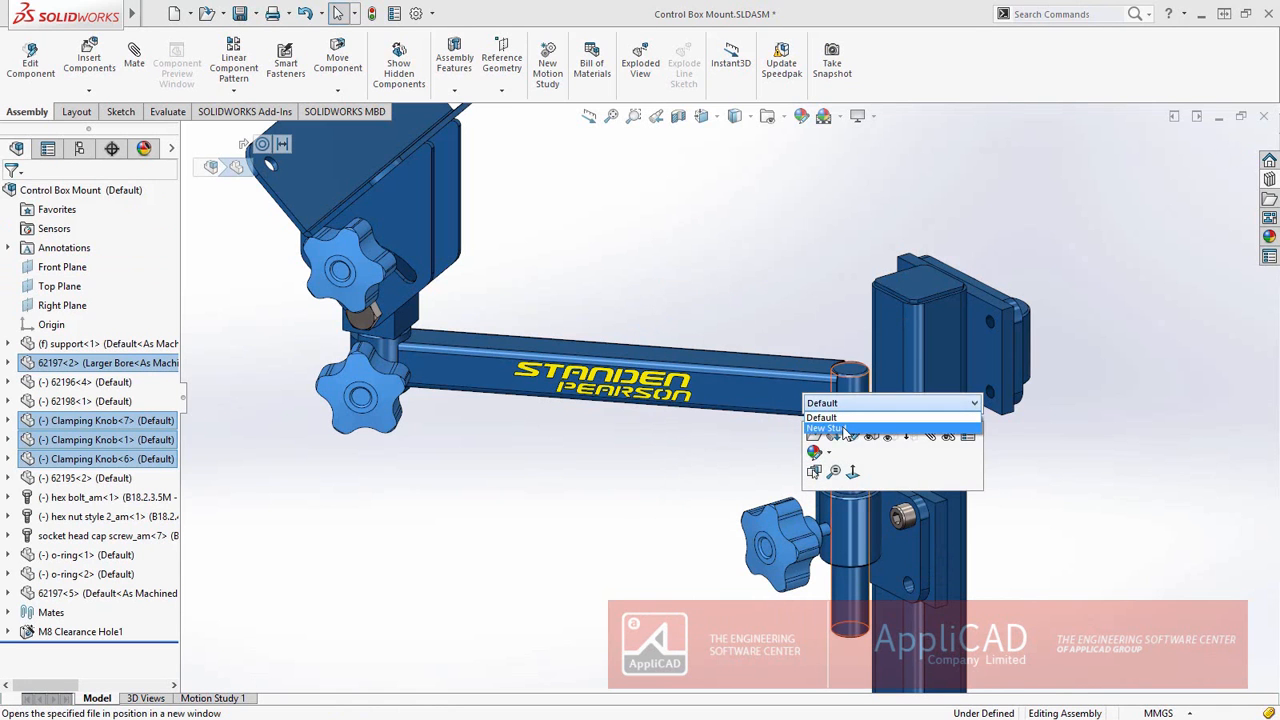
pyautogui.click(845, 429)
pyautogui.rightClick(842, 432)
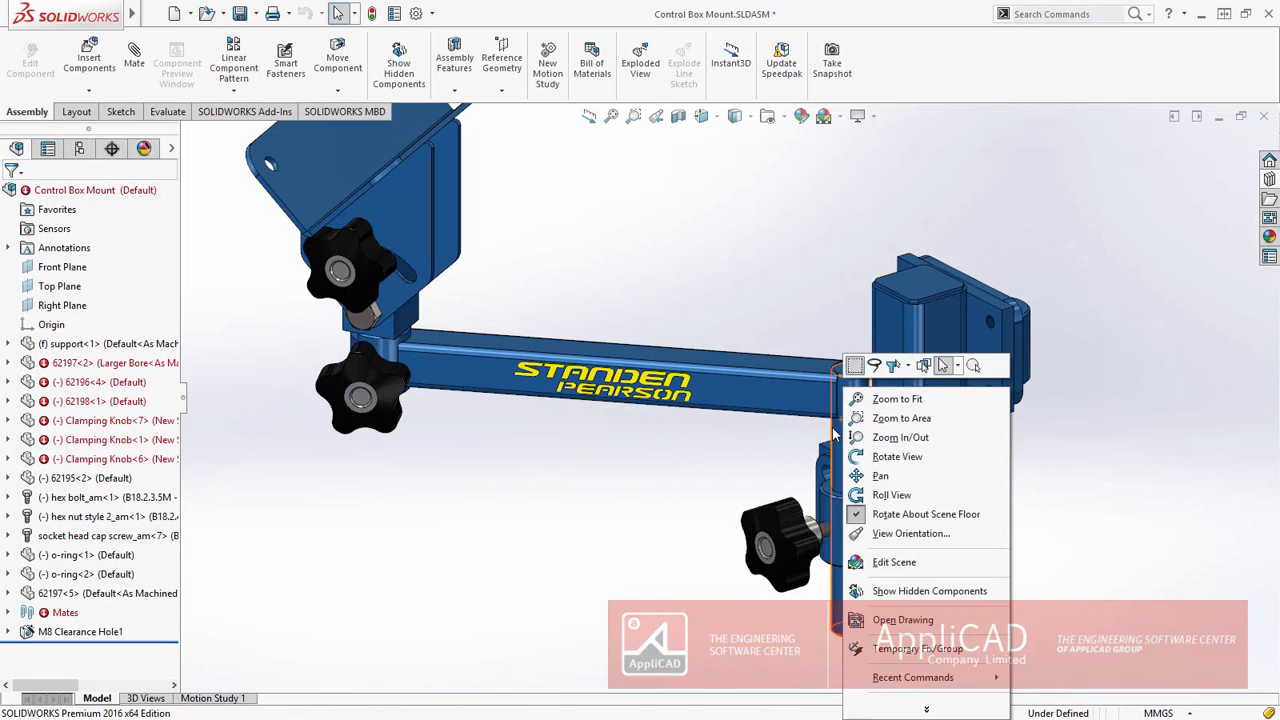
pyautogui.click(87, 519)
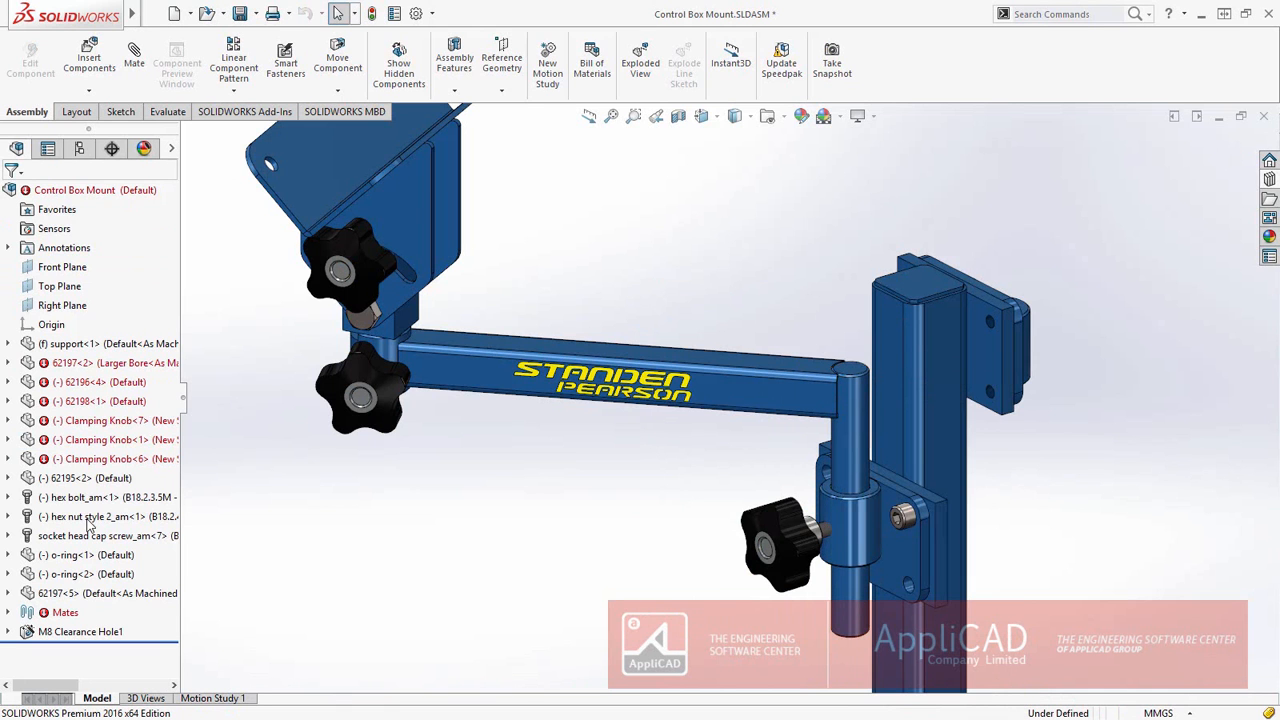
# Repair Clamping Knob<7>'s concentric mate using its new stud face, and replace all other missing mate references
pyautogui.click(87, 428)
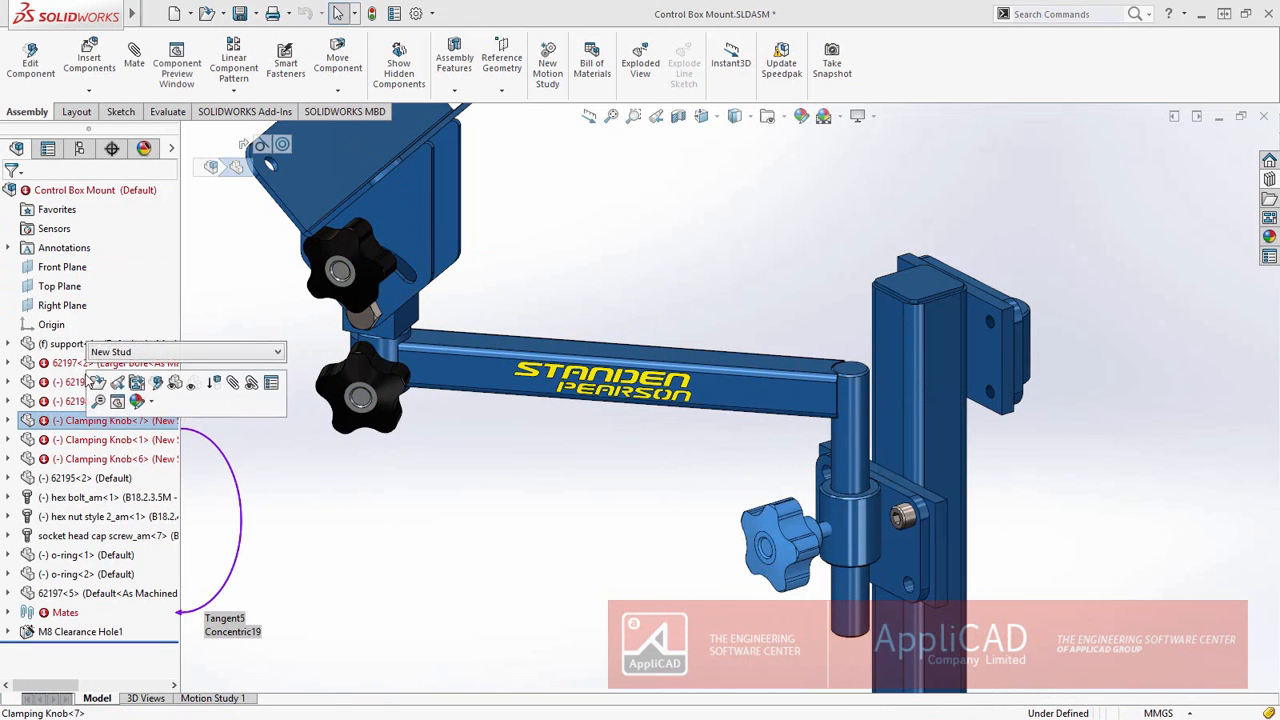
pyautogui.click(283, 146)
pyautogui.click(292, 96)
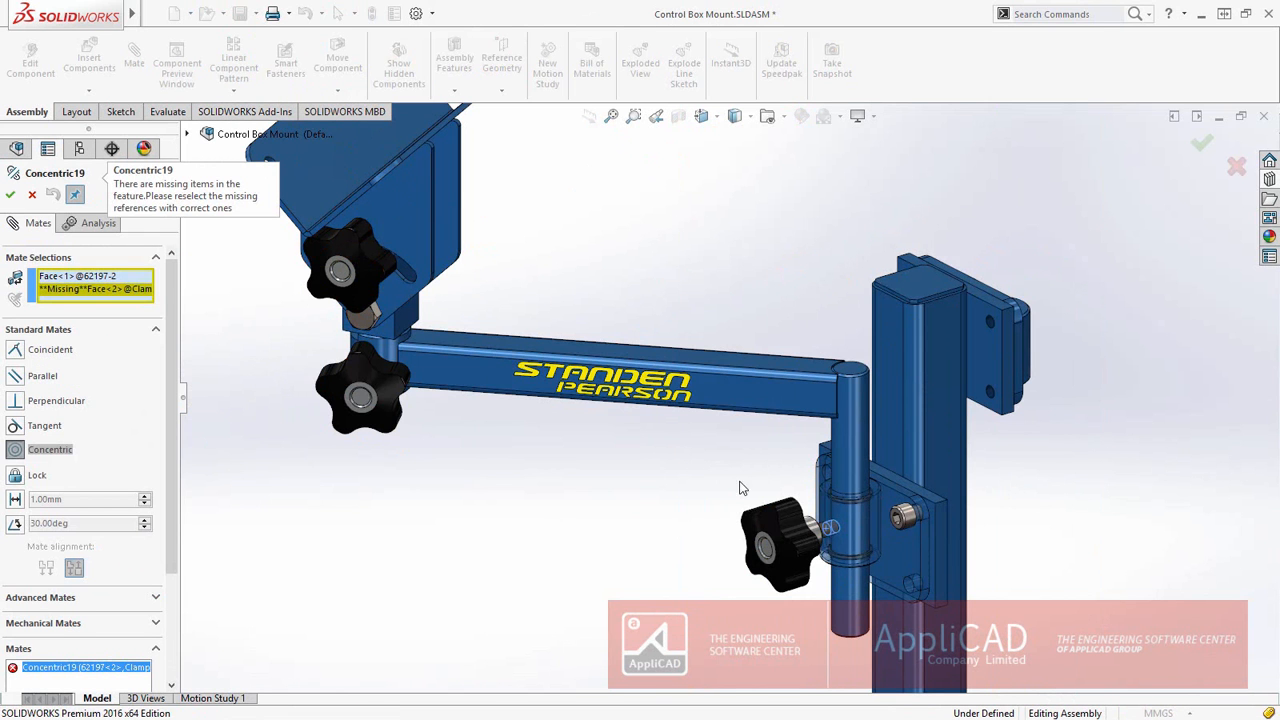
pyautogui.click(822, 535)
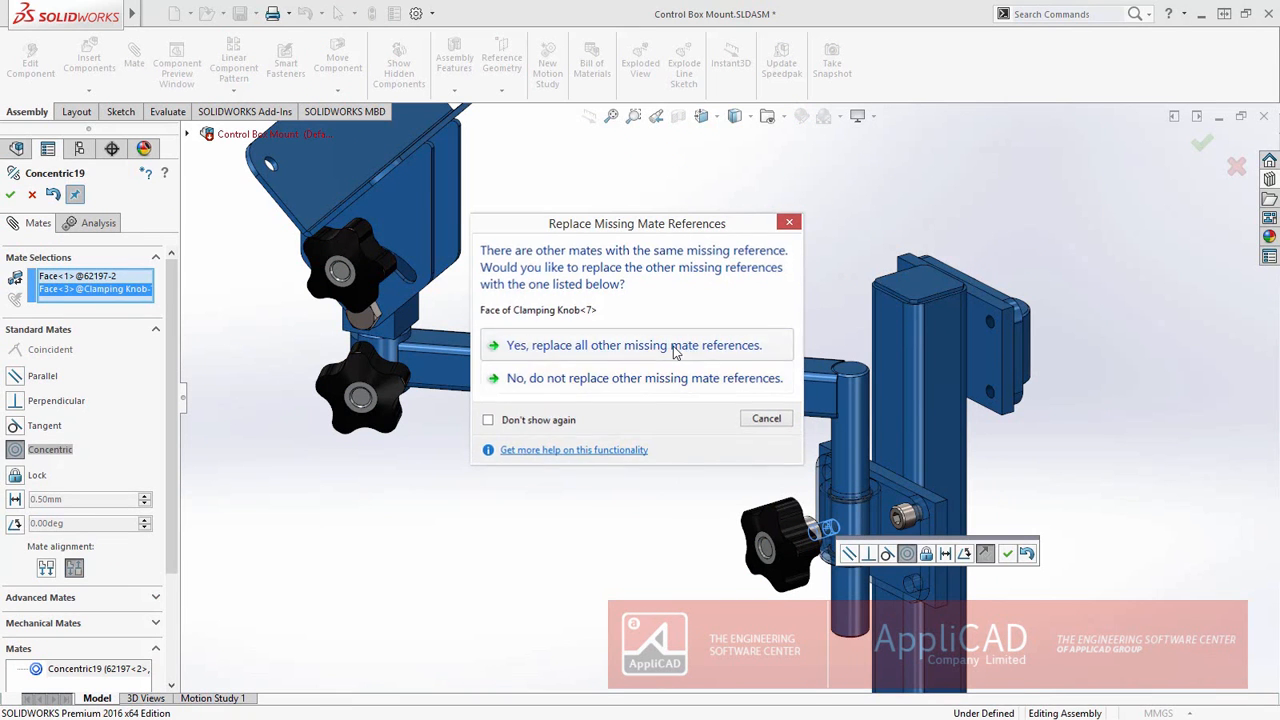
pyautogui.click(674, 347)
pyautogui.press('Escape')
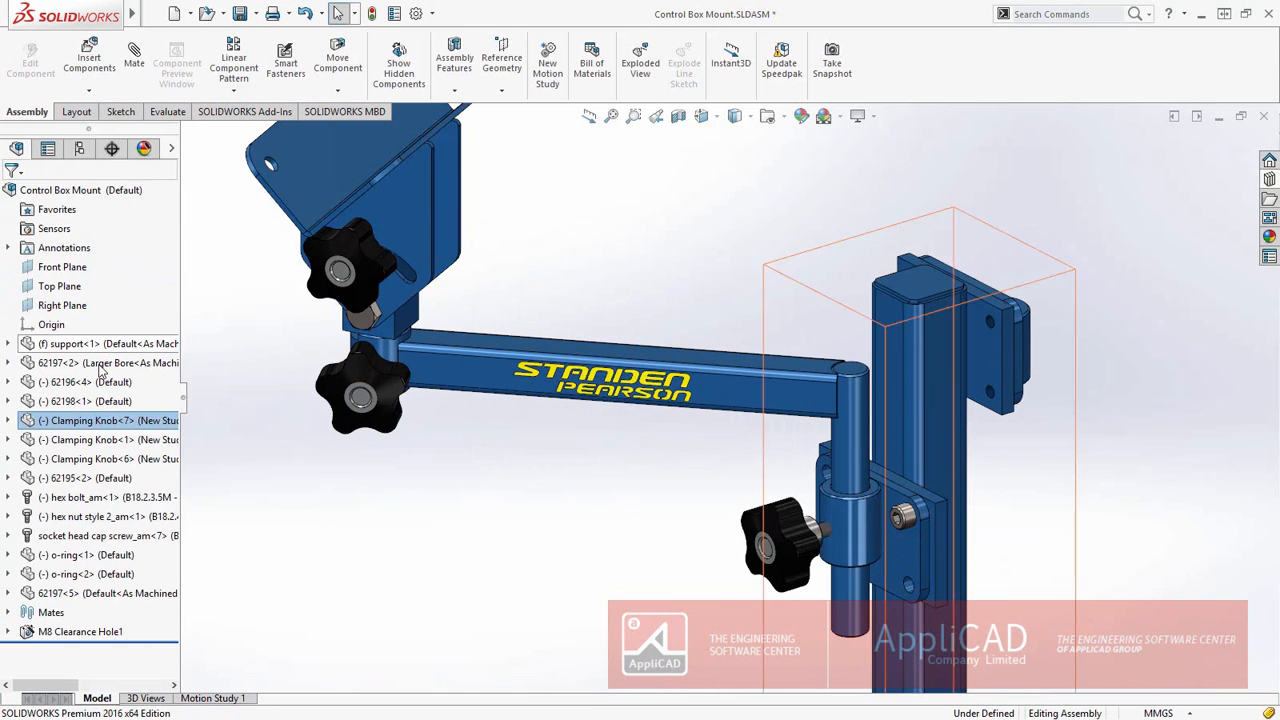
# Swing the arm about the collar and turn the bracket at its end to a new position
pyautogui.moveTo(471, 360); pyautogui.dragTo(476, 398)
pyautogui.moveTo(392, 330); pyautogui.dragTo(367, 393)
pyautogui.click(470, 465)
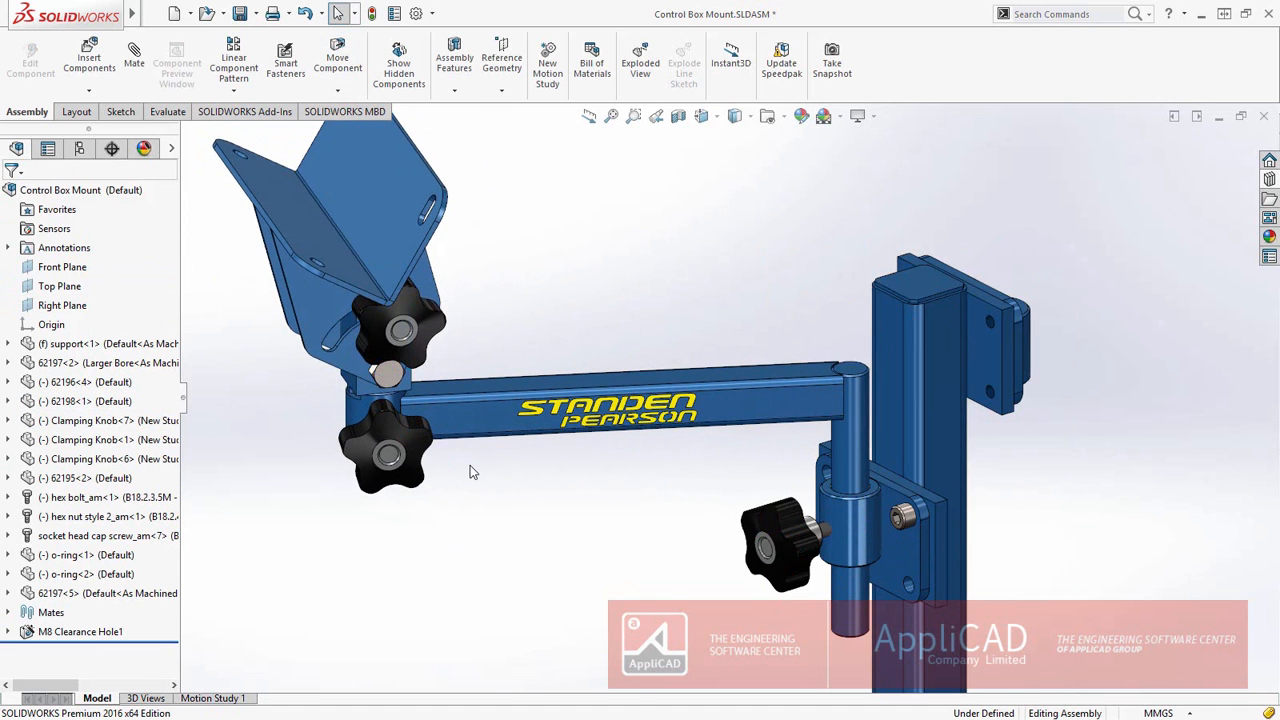
# Temporarily fix the arm 62196<4> with Temporary Fix/Group and swing the bracket at its end
pyautogui.rightClick(470, 465)
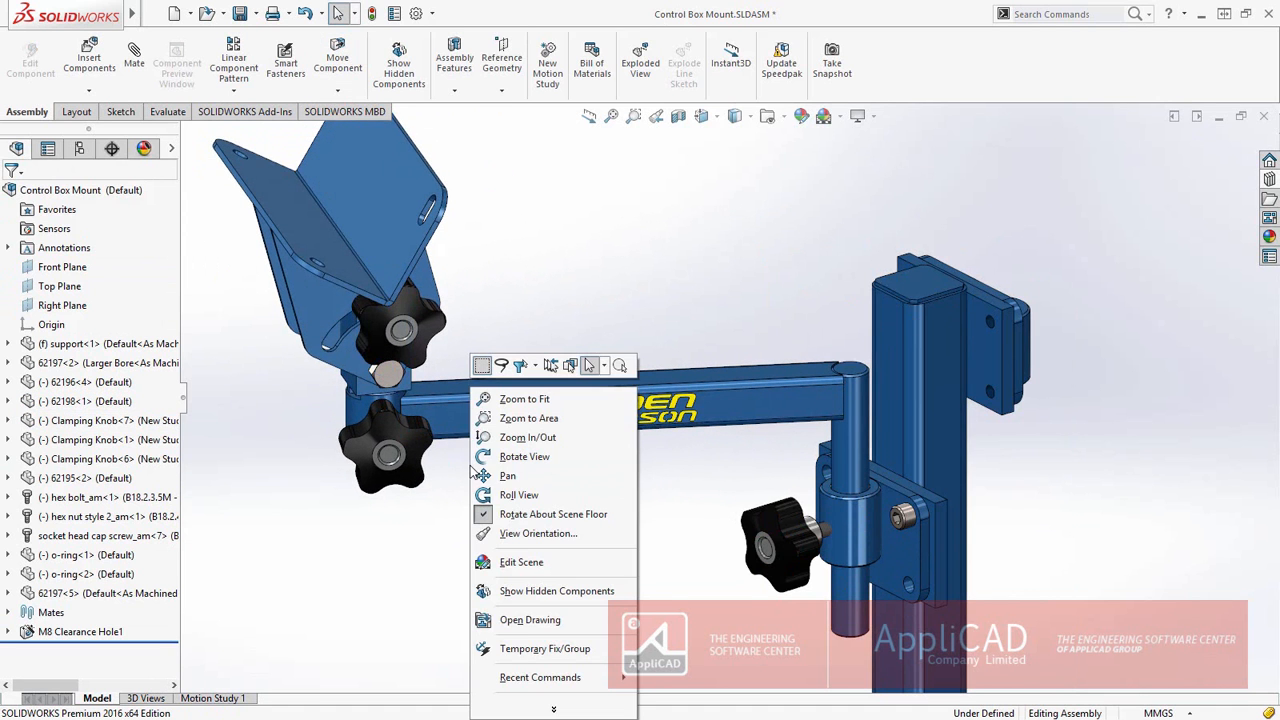
pyautogui.click(561, 651)
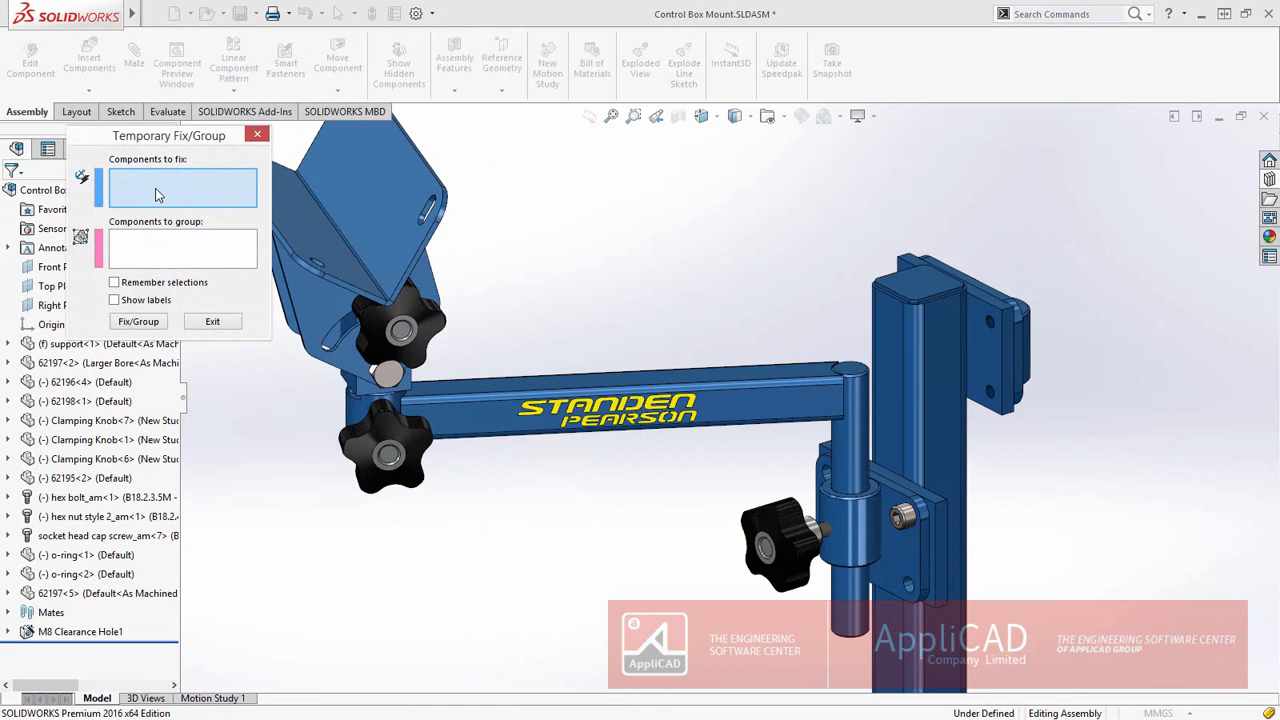
pyautogui.click(451, 408)
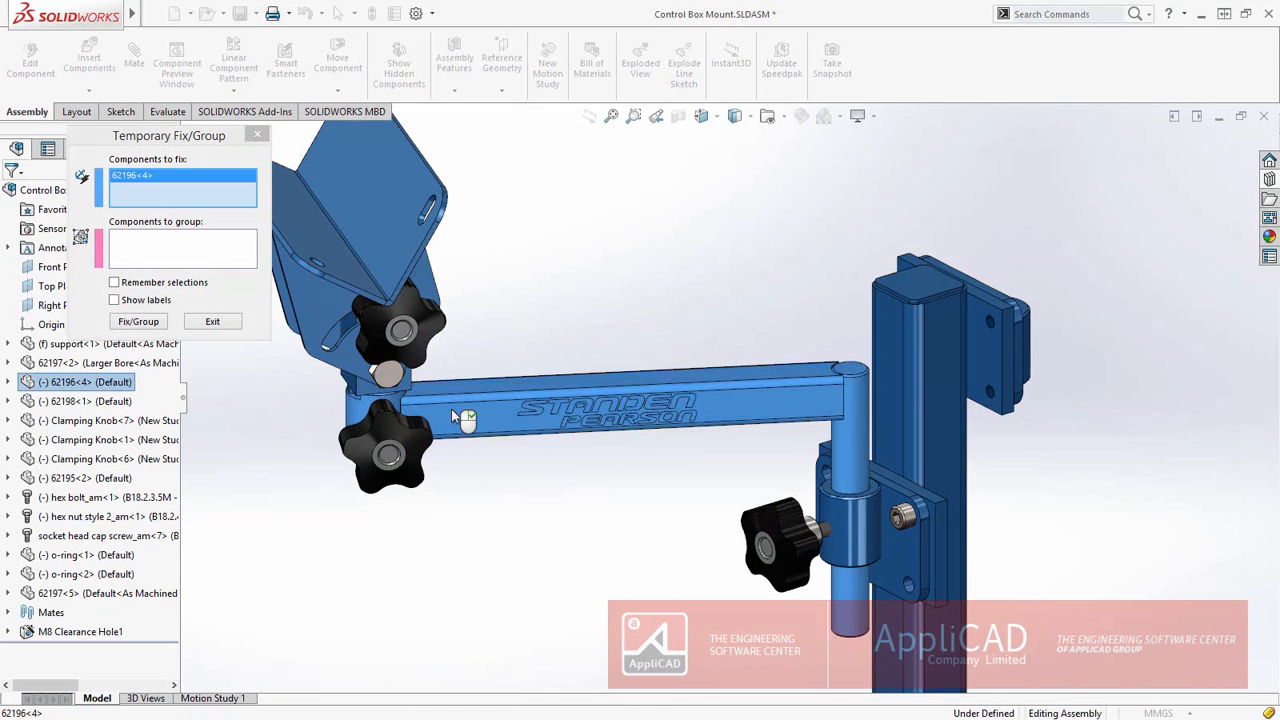
pyautogui.press('Return')
pyautogui.moveTo(355, 356); pyautogui.dragTo(381, 305)
pyautogui.moveTo(352, 378)
pyautogui.mouseDown()
pyautogui.moveTo(394, 382)
pyautogui.moveTo(332, 374)
pyautogui.moveTo(371, 385)
pyautogui.moveTo(358, 384)
pyautogui.mouseUp()
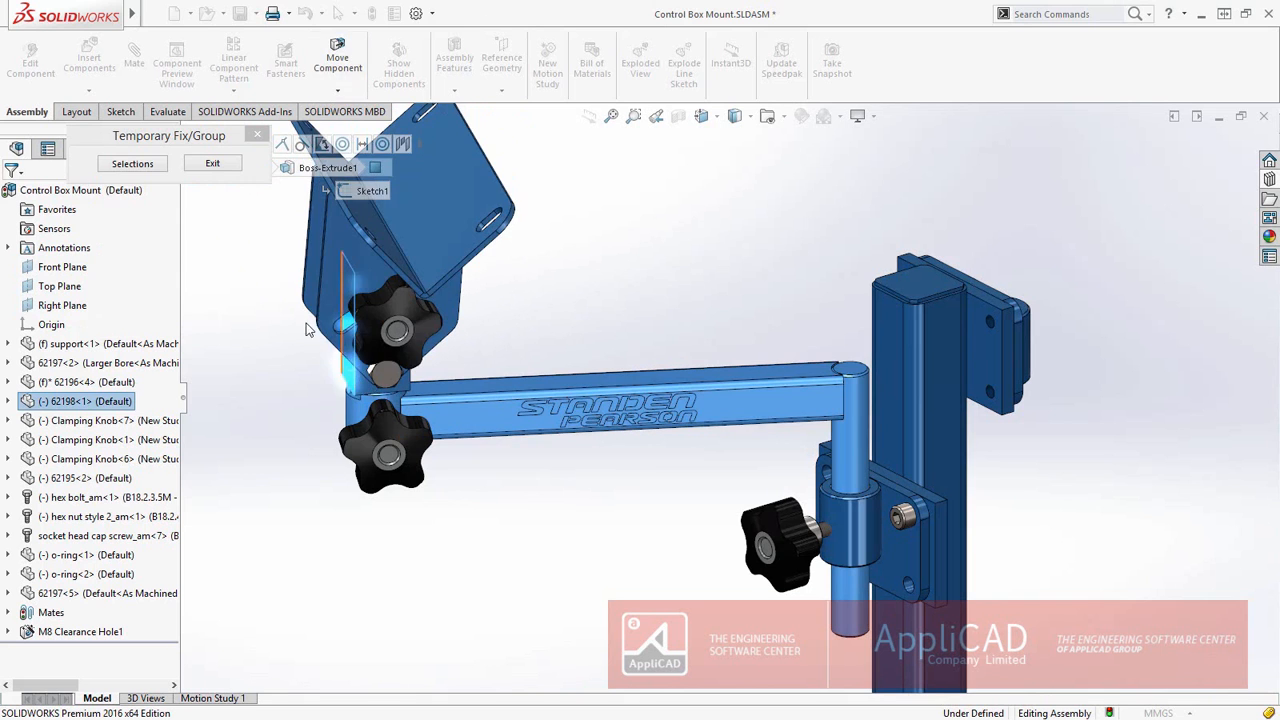
# Keep 62196<4> temporarily fixed, group 62195<2> with 62198<1>, swing the grouped bracket about the arm's end, and exit Temporary Fix/Group
pyautogui.click(132, 163)
pyautogui.click(164, 262)
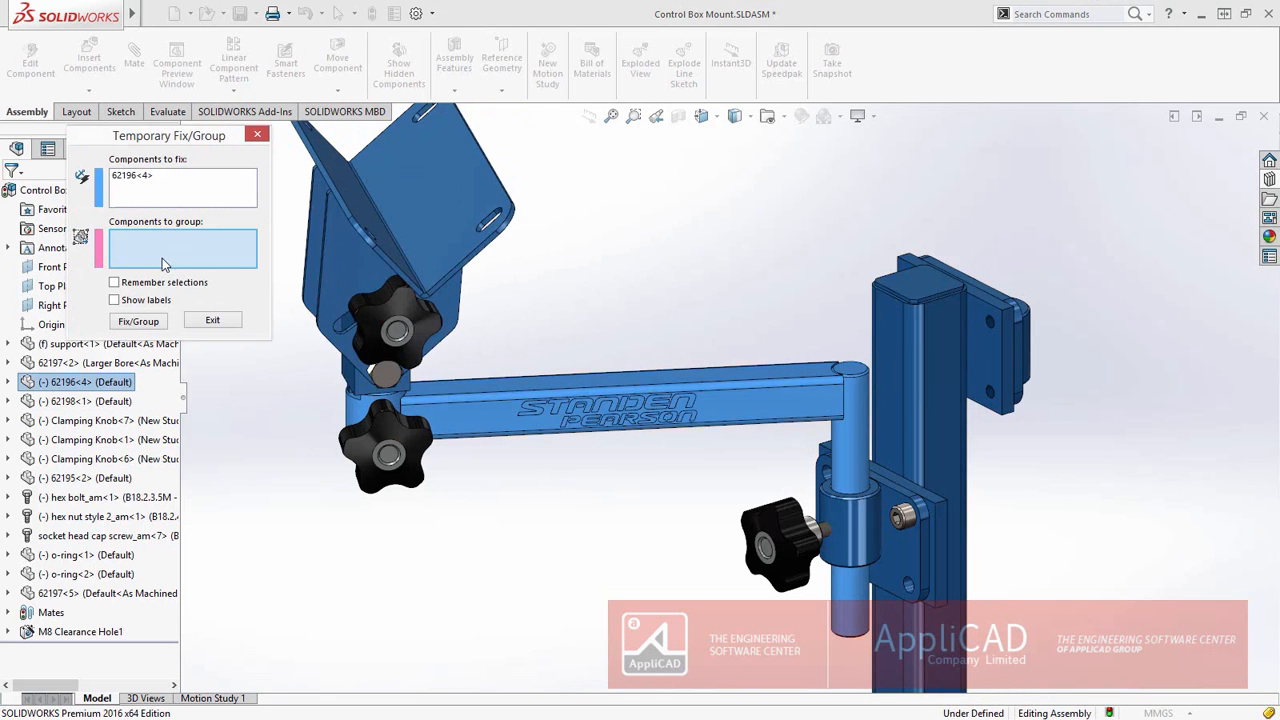
pyautogui.click(345, 356)
pyautogui.click(355, 385)
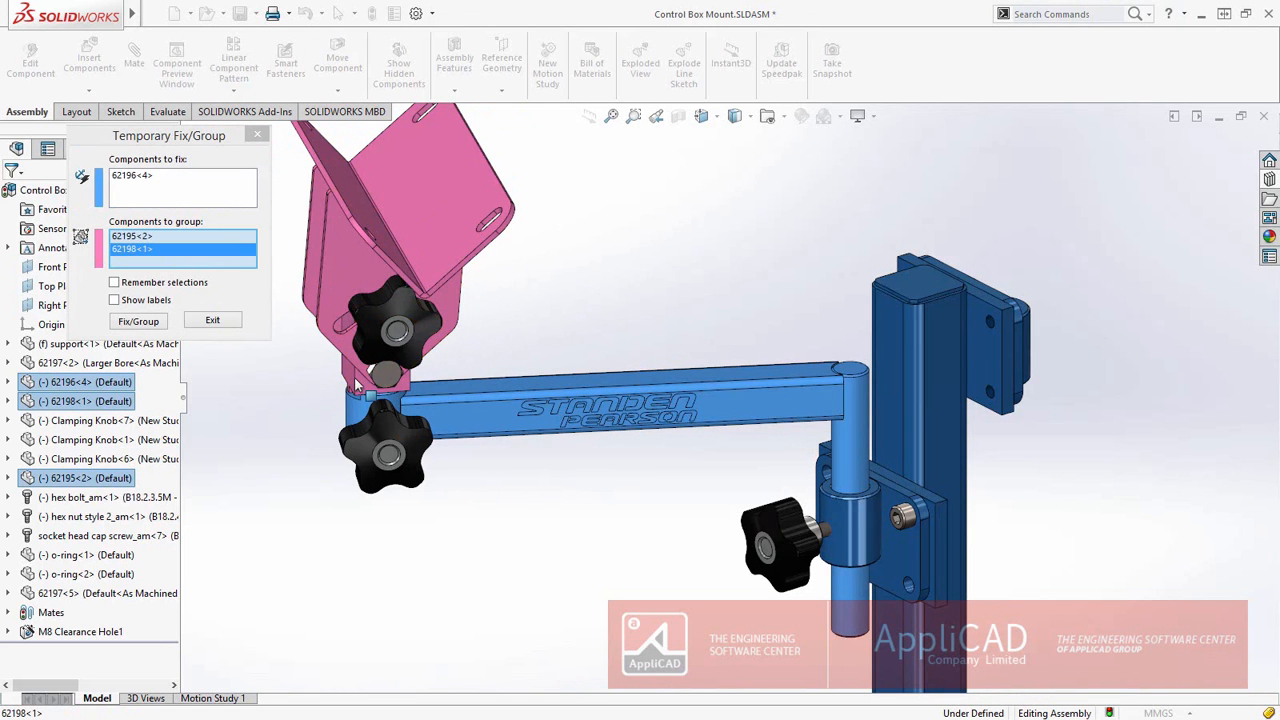
pyautogui.rightClick(355, 382)
pyautogui.moveTo(337, 339); pyautogui.dragTo(362, 361)
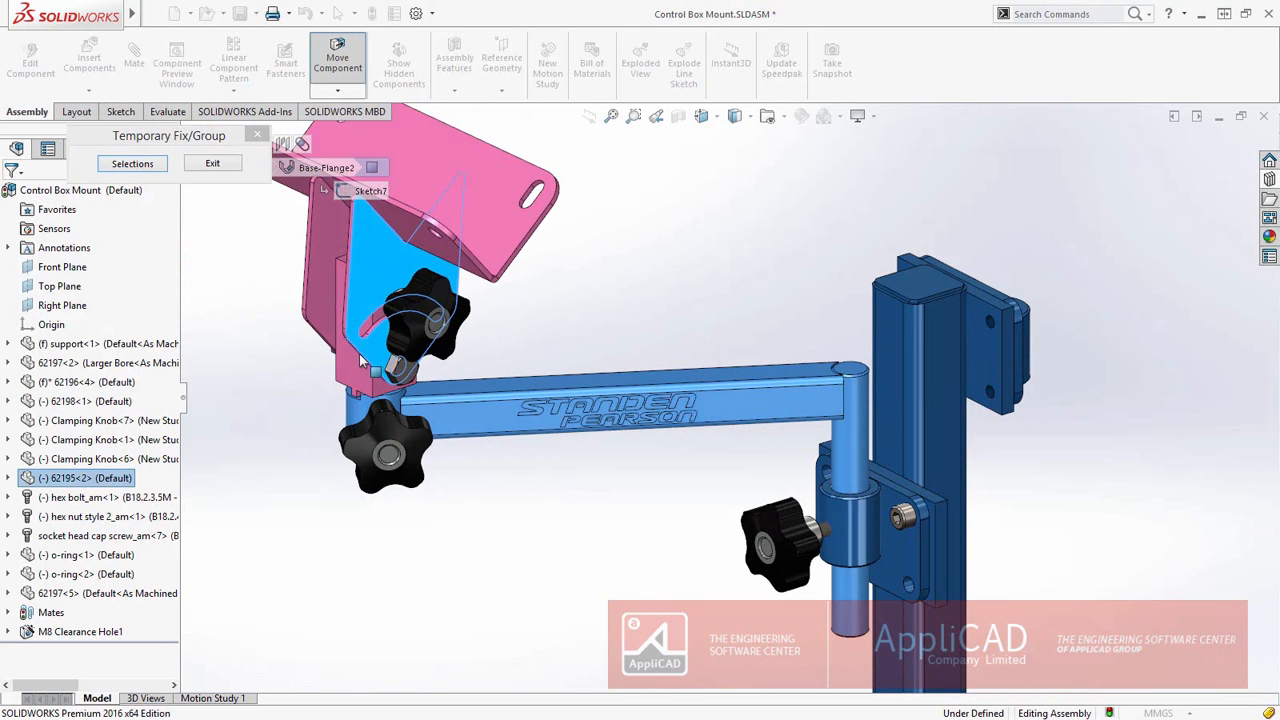
pyautogui.click(214, 164)
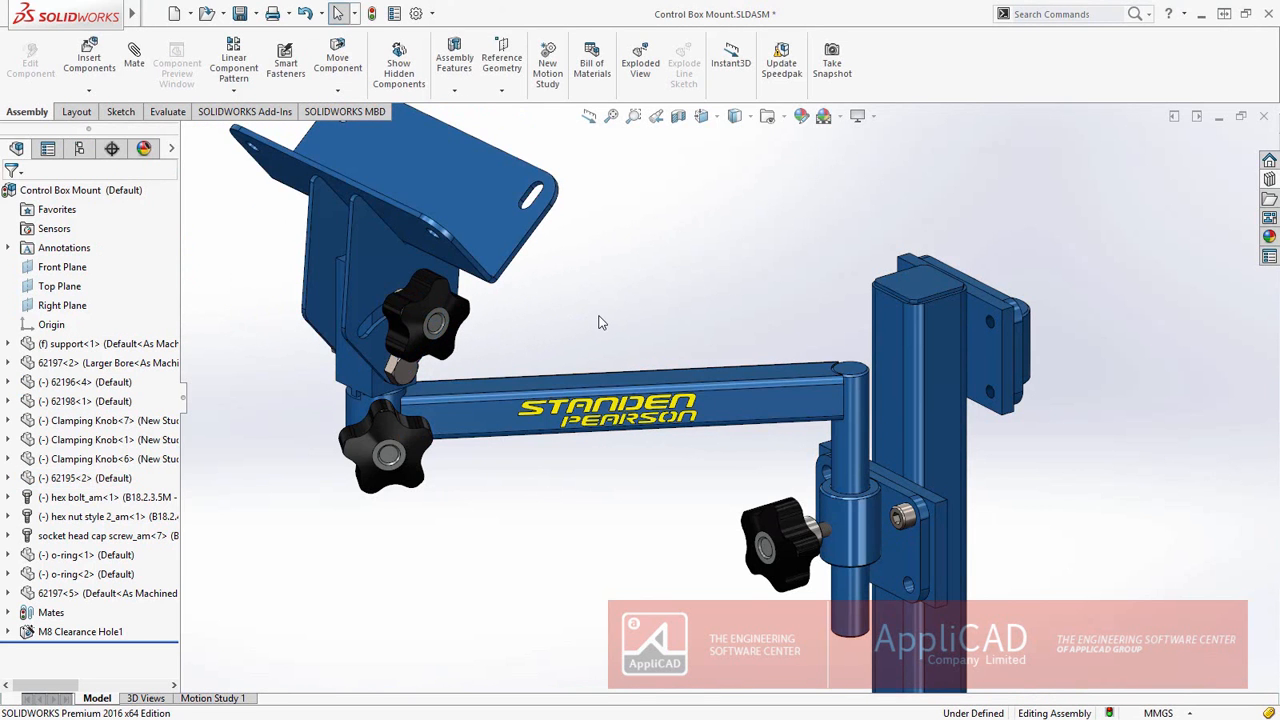
# Copy the complete arm with its bracket, clamping knobs, bolt and nut, and paste it into the assembly
pyautogui.press('f')
pyautogui.moveTo(748, 441); pyautogui.dragTo(508, 198)
pyautogui.click(183, 14)
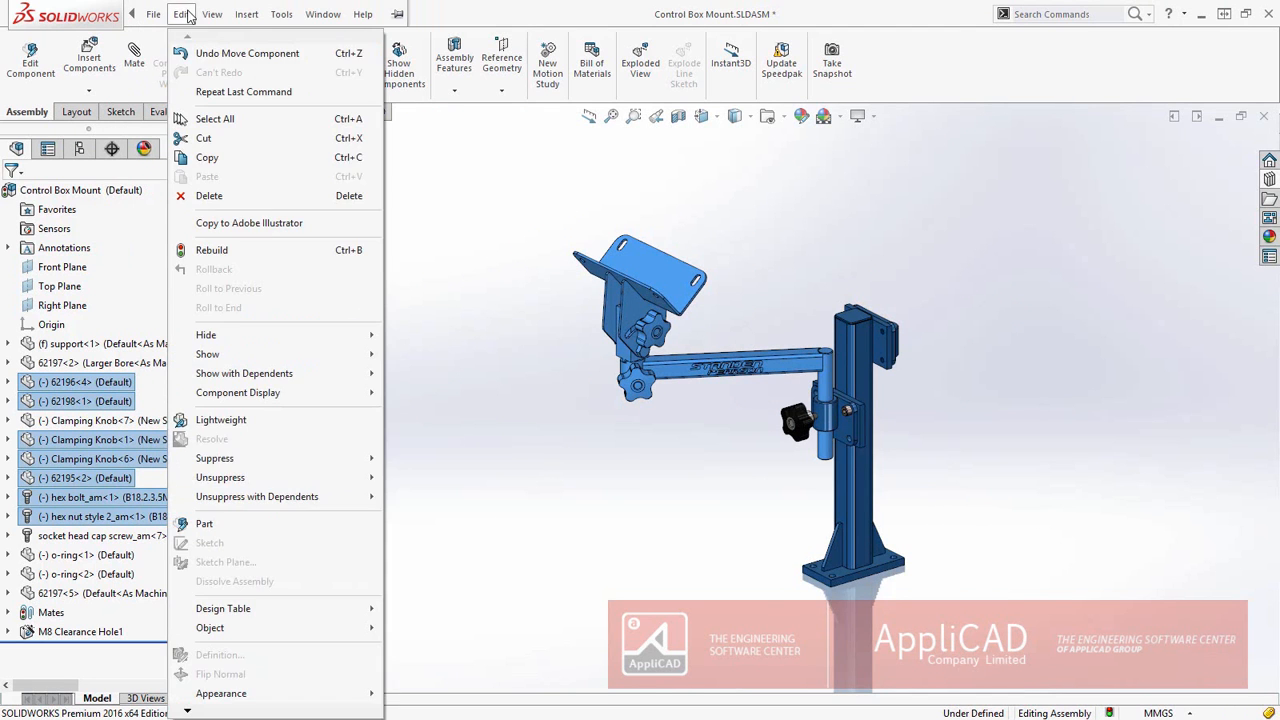
pyautogui.click(210, 157)
pyautogui.click(497, 435)
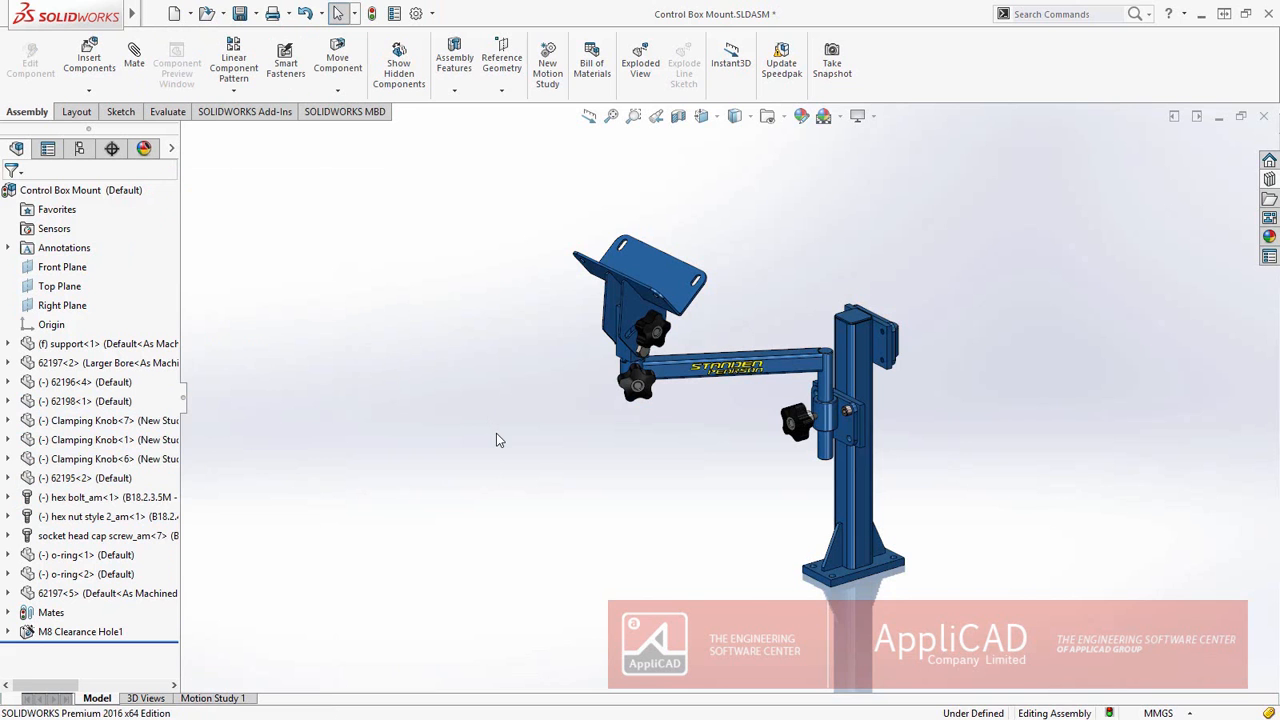
pyautogui.hotkey('ctrl', 'v')
pyautogui.click(472, 300)
# Mate the copied arm's vertical shaft concentric with the collar behind the post's top and swing the arm away from the original
pyautogui.moveTo(832, 443); pyautogui.dragTo(925, 344)
pyautogui.scroll(-4, 925, 346)
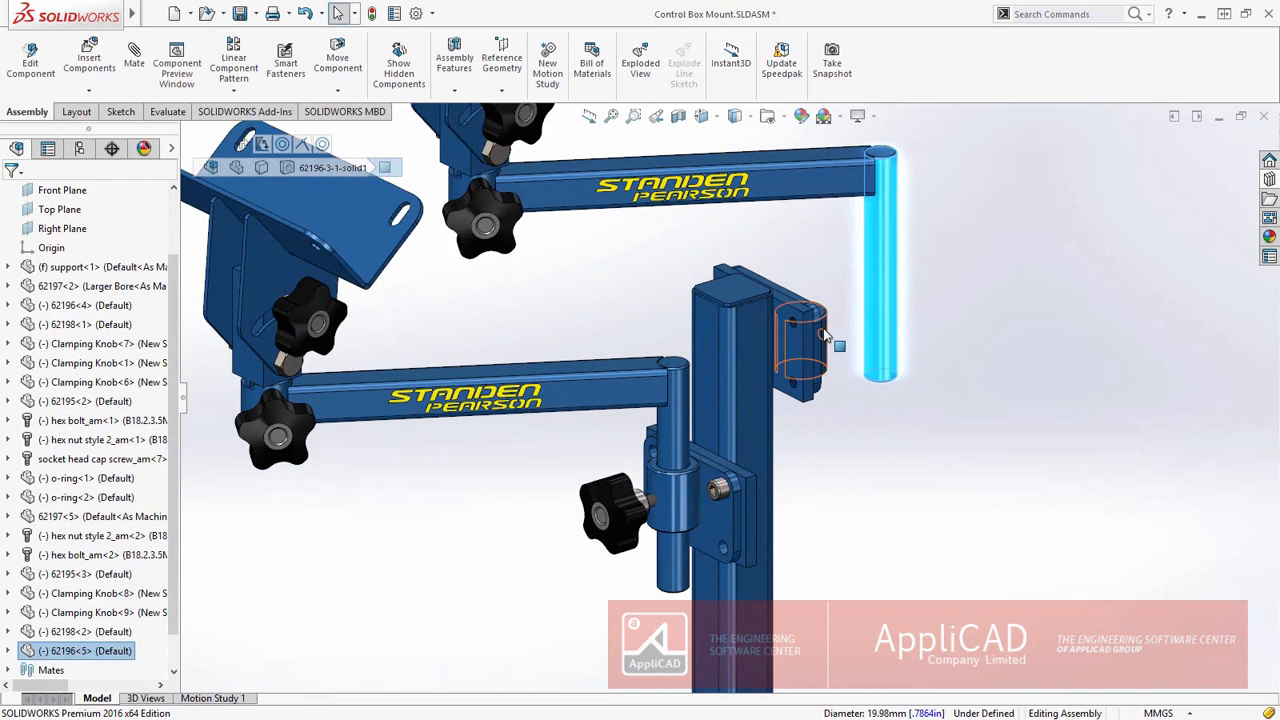
pyautogui.keyDown('ctrl'); pyautogui.click(824, 336); pyautogui.keyUp('ctrl')
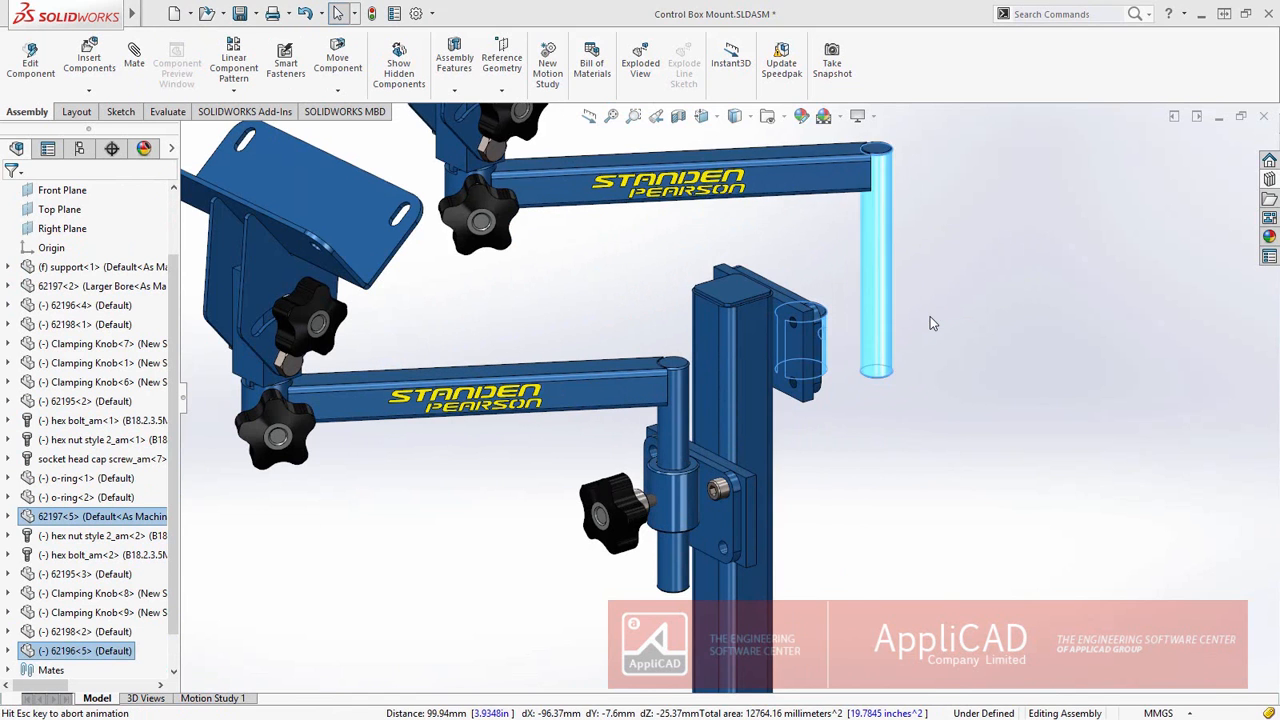
pyautogui.moveTo(812, 294); pyautogui.dragTo(922, 373)
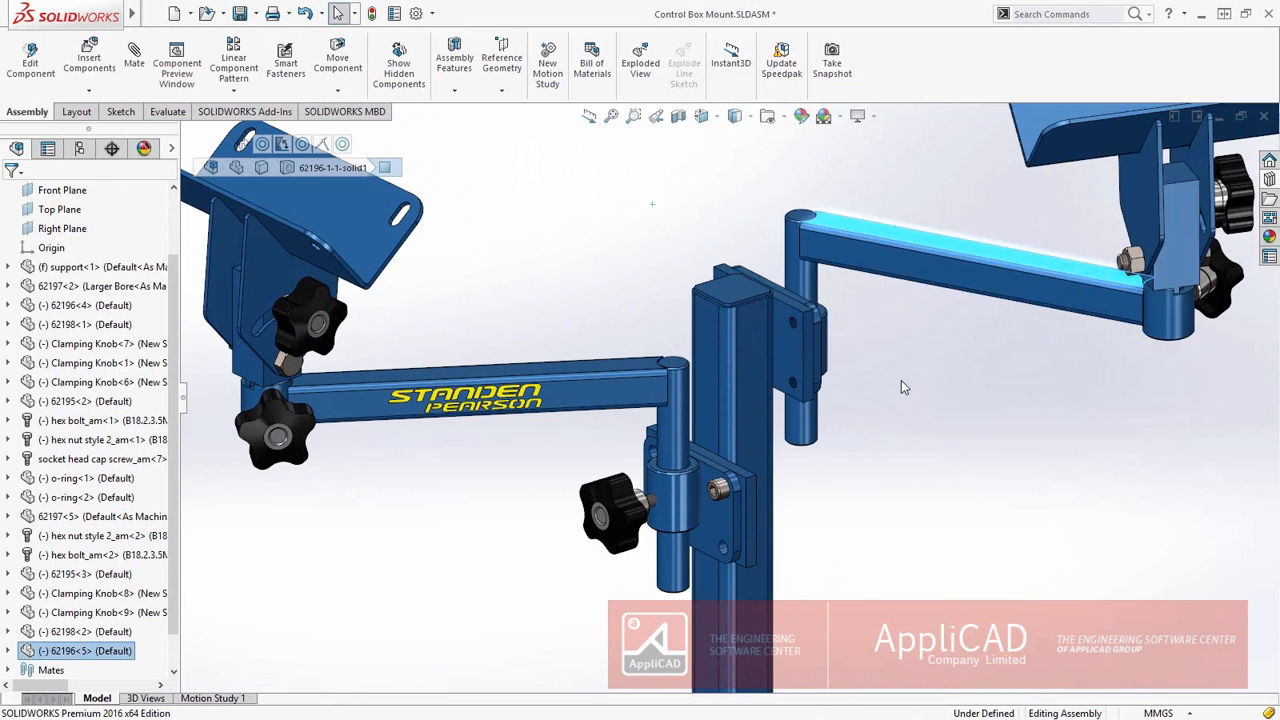
pyautogui.click(893, 376)
pyautogui.keyDown('shift'); pyautogui.moveTo(893, 376); pyautogui.dragTo(866, 421, button='middle'); pyautogui.keyUp('shift')
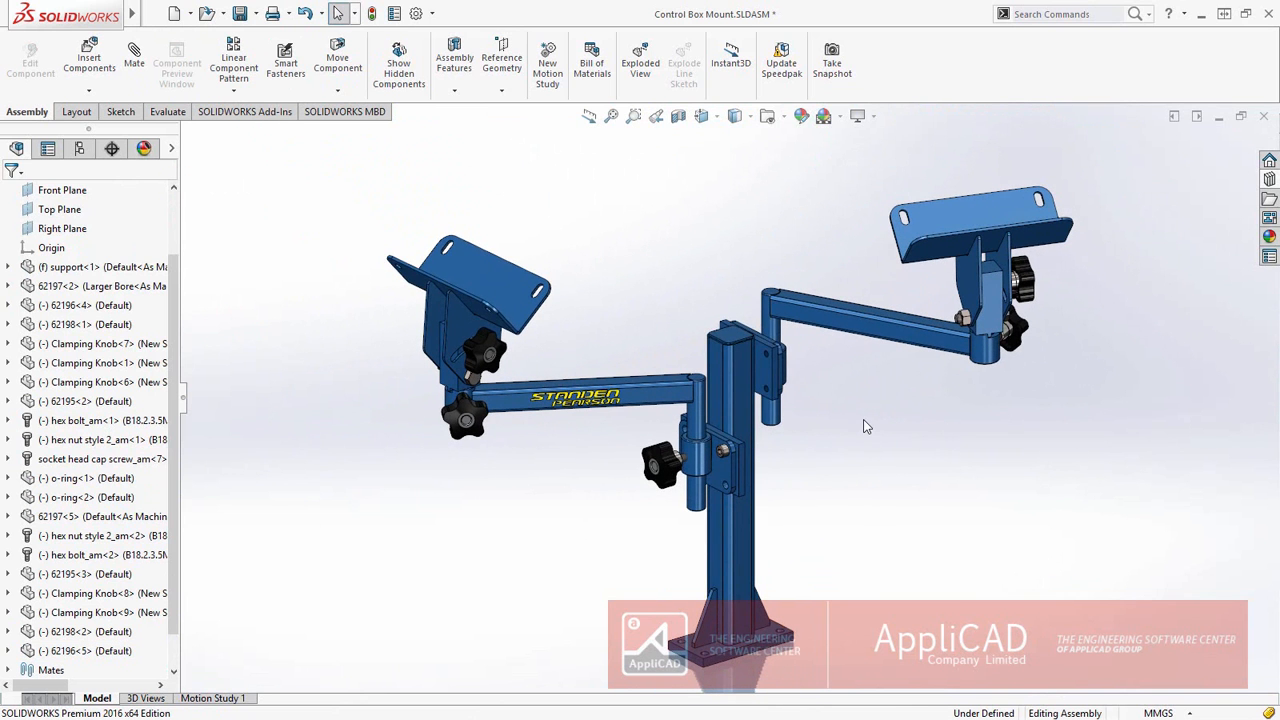
# Switch to the 0315_ENSAMBLE BUT 28 assembly and place a Bronze Bearing in configuration 80 mm Bore X 57 mm Long beside the support
pyautogui.hotkey('ctrl', 'Tab')
pyautogui.click(706, 386)
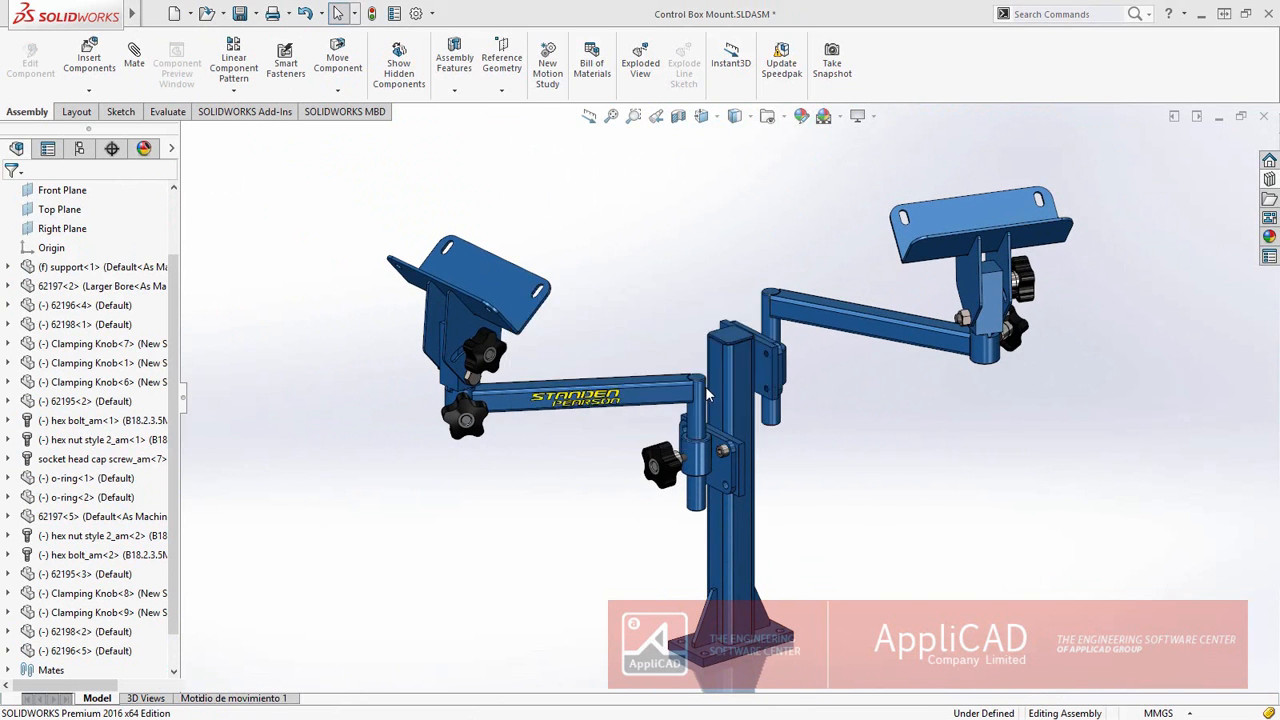
pyautogui.click(89, 62)
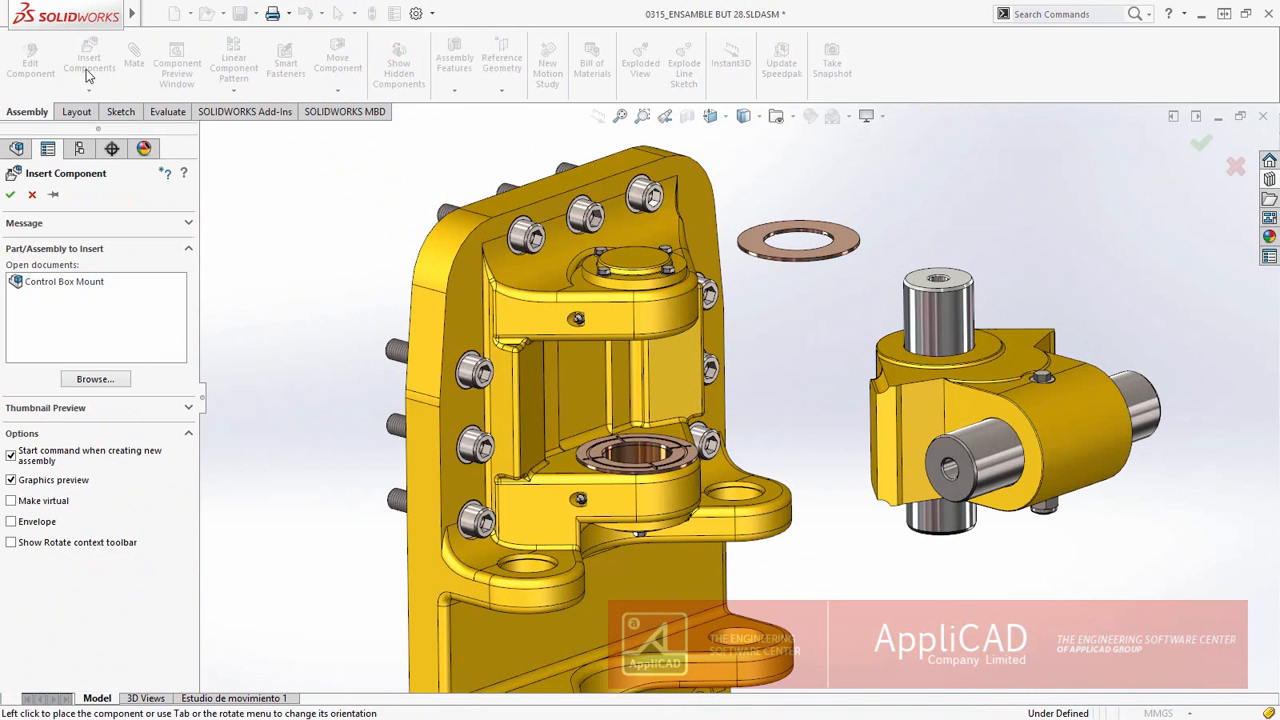
pyautogui.click(95, 379)
pyautogui.click(610, 347)
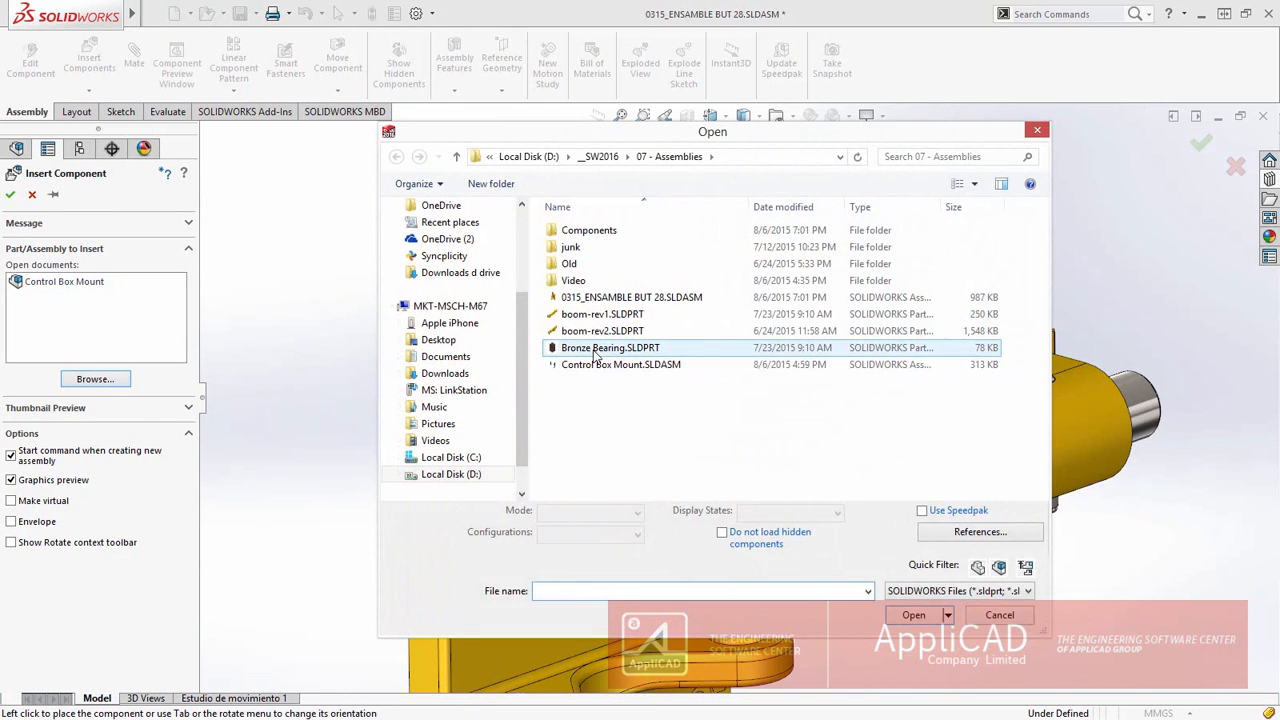
pyautogui.click(913, 607)
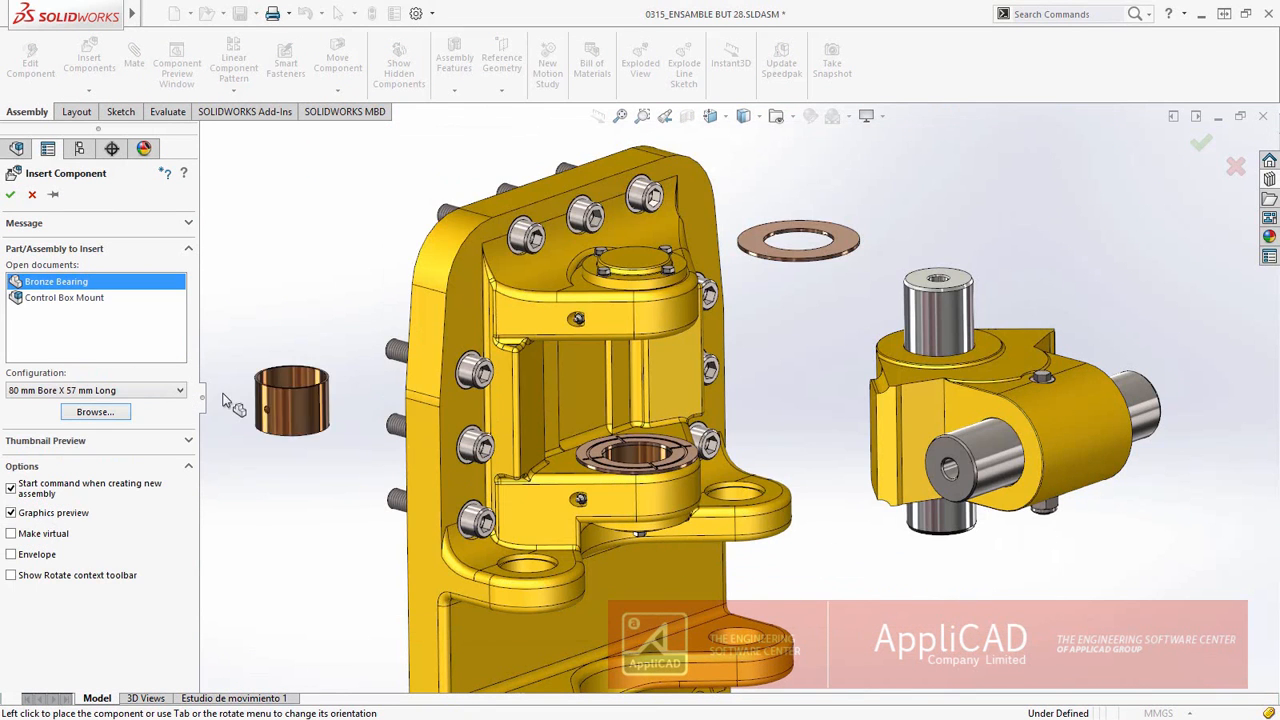
pyautogui.click(138, 393)
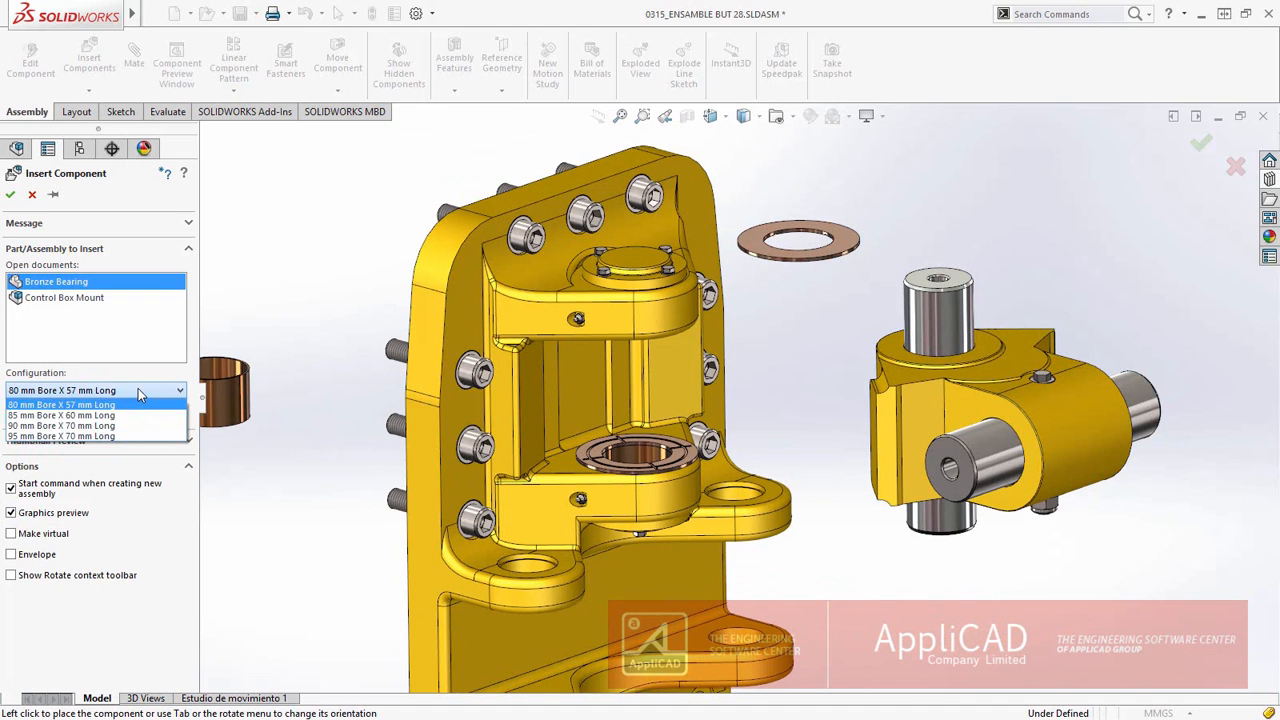
pyautogui.click(138, 404)
pyautogui.click(339, 318)
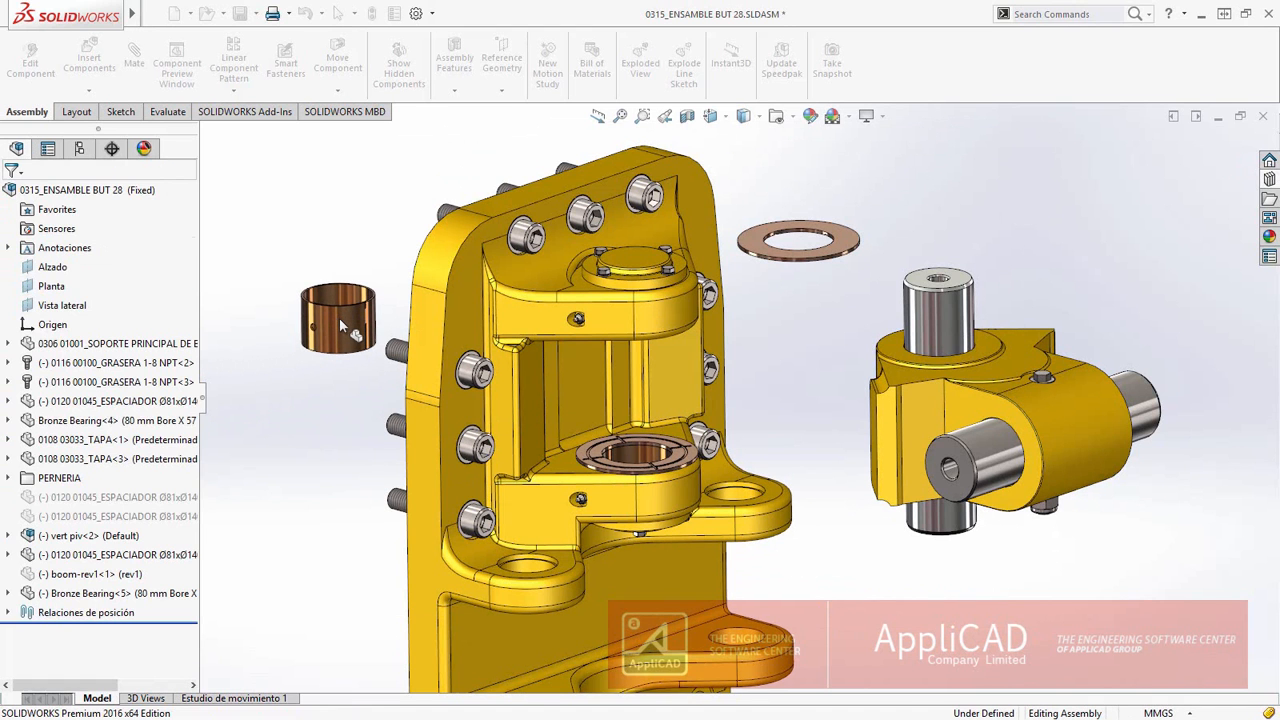
# Mate the new bronze bearing's outer face concentric with the rounded end face of the support's upper lug
pyautogui.press('s')
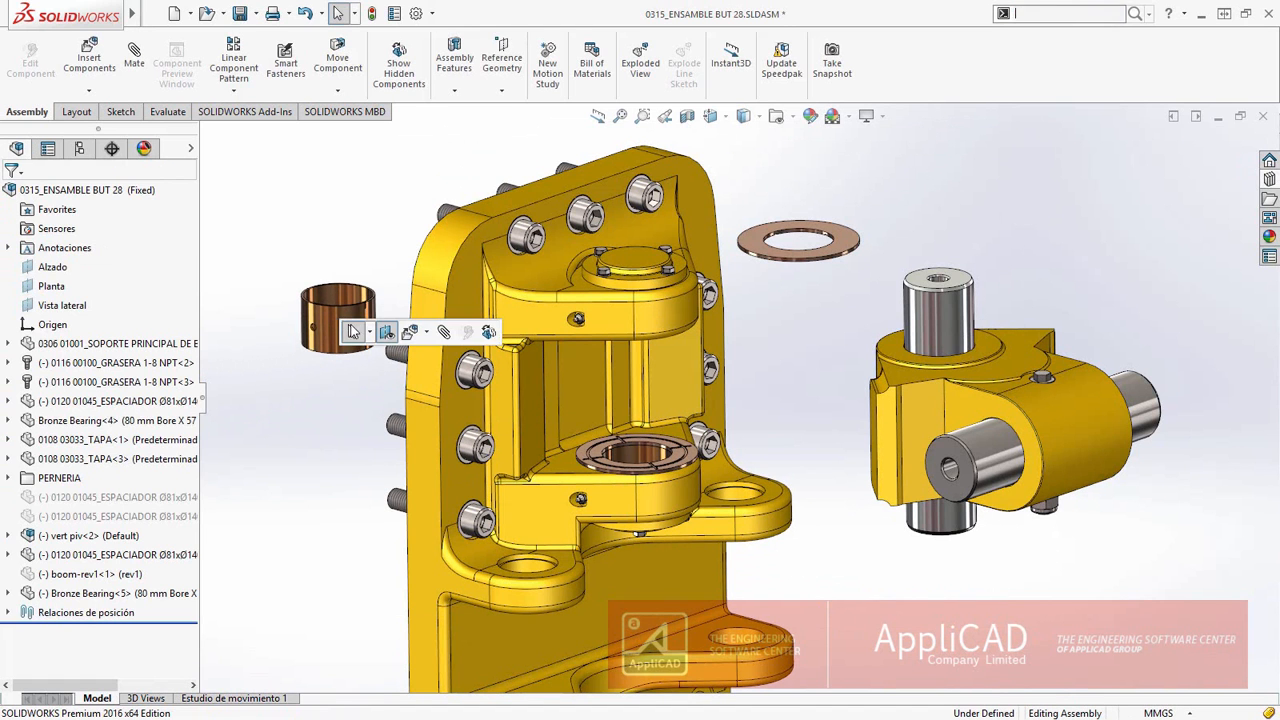
pyautogui.click(443, 333)
pyautogui.click(661, 315)
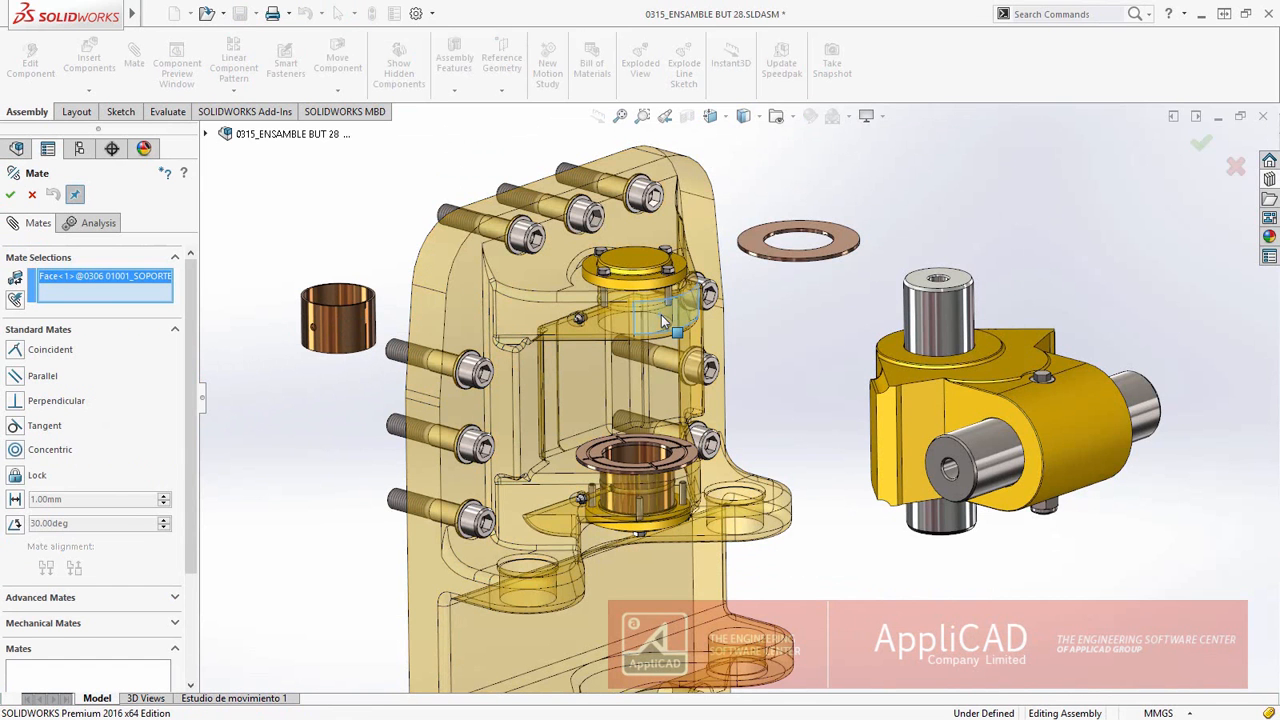
pyautogui.click(338, 319)
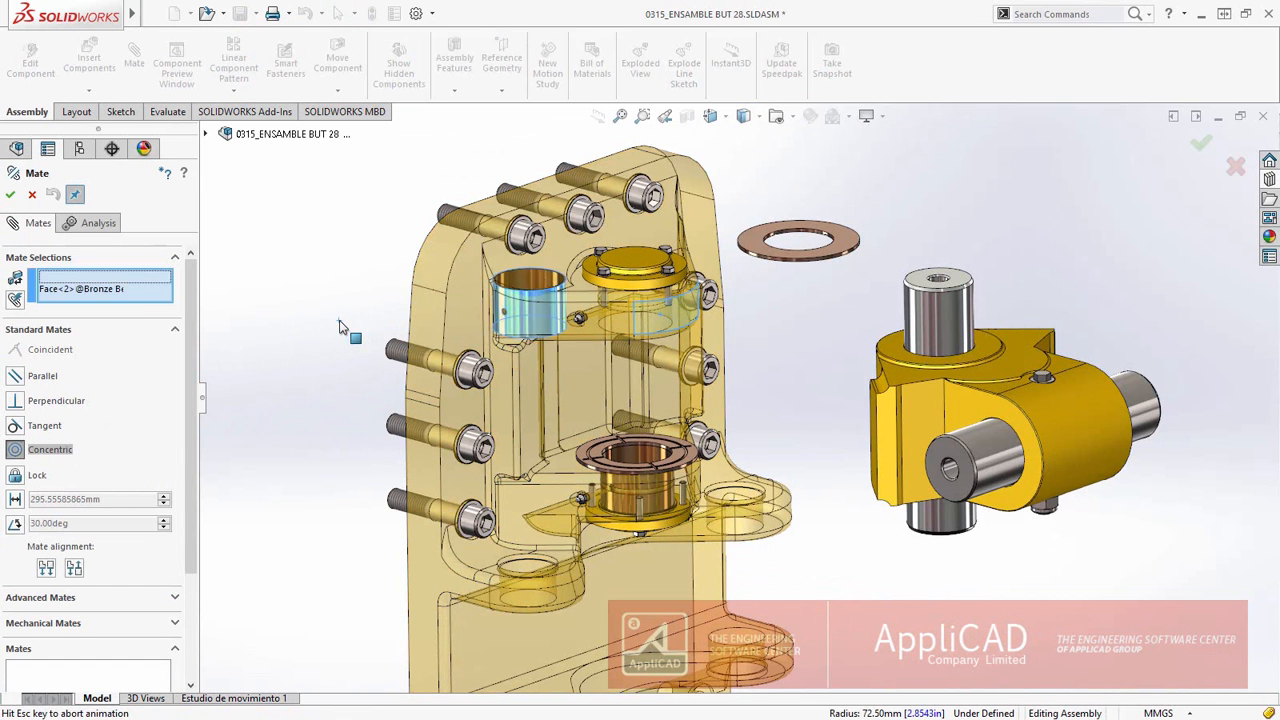
pyautogui.press('Return')
# Align the bronze bearing's small side hole with the upper lug's grease fitting hole using a concentric mate
pyautogui.scroll(-5, 606, 316)
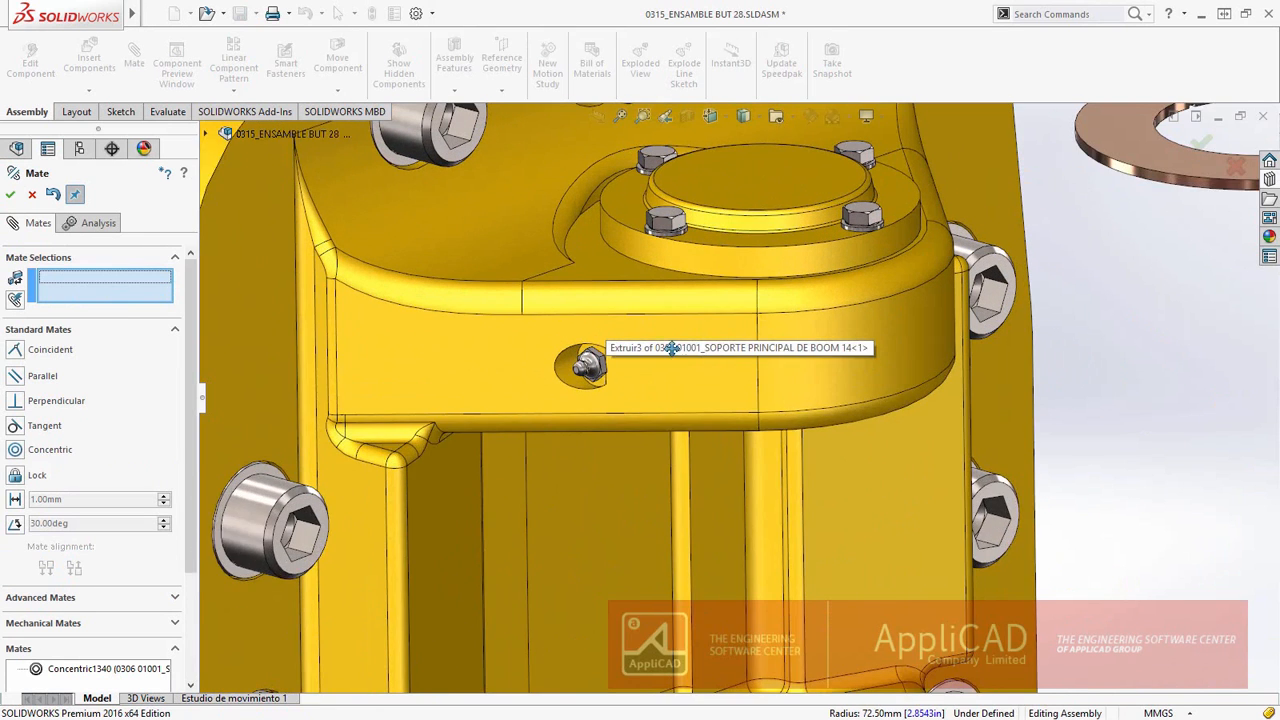
pyautogui.moveTo(621, 330); pyautogui.dragTo(504, 409, button='middle')
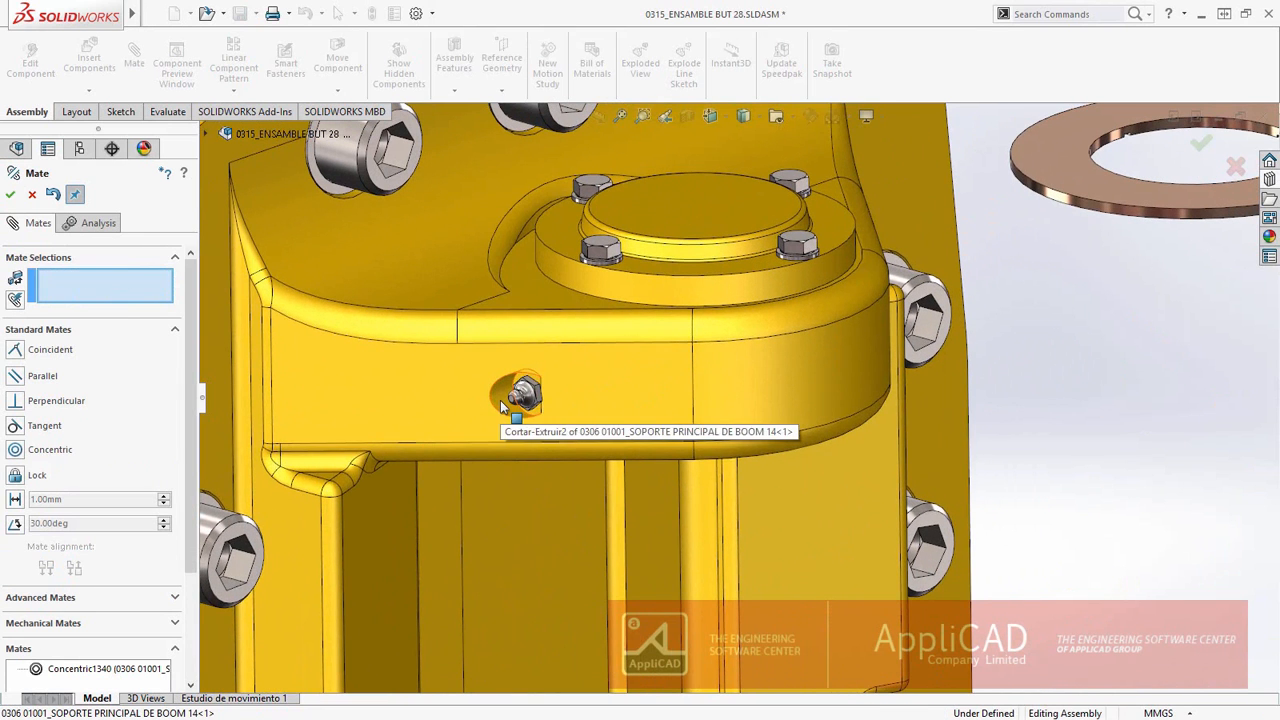
pyautogui.click(501, 402)
pyautogui.press('g')
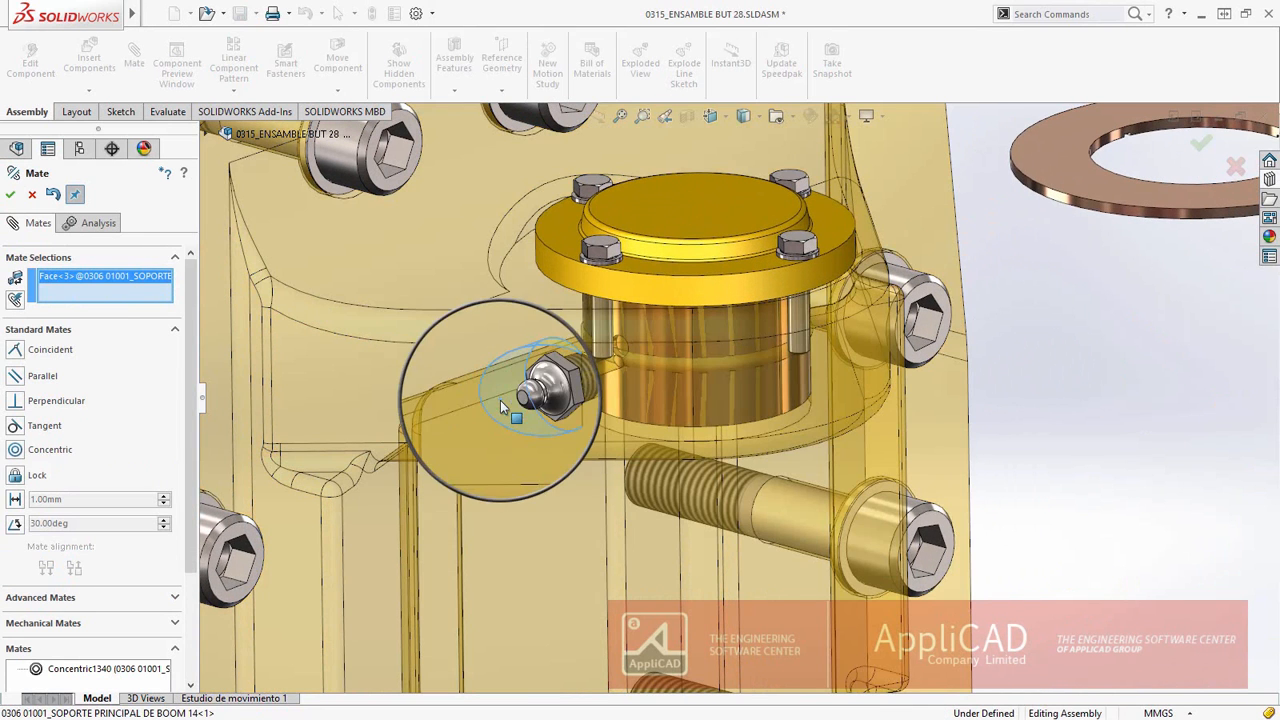
pyautogui.click(630, 344)
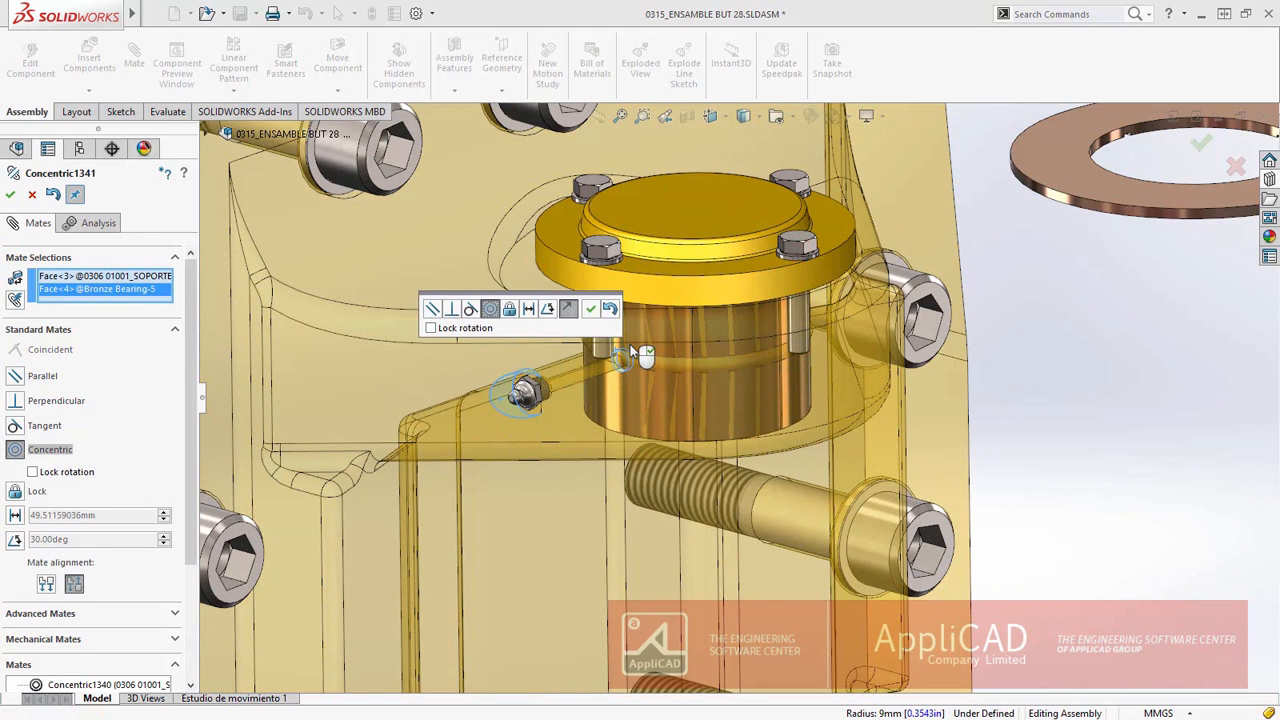
pyautogui.press('Return')
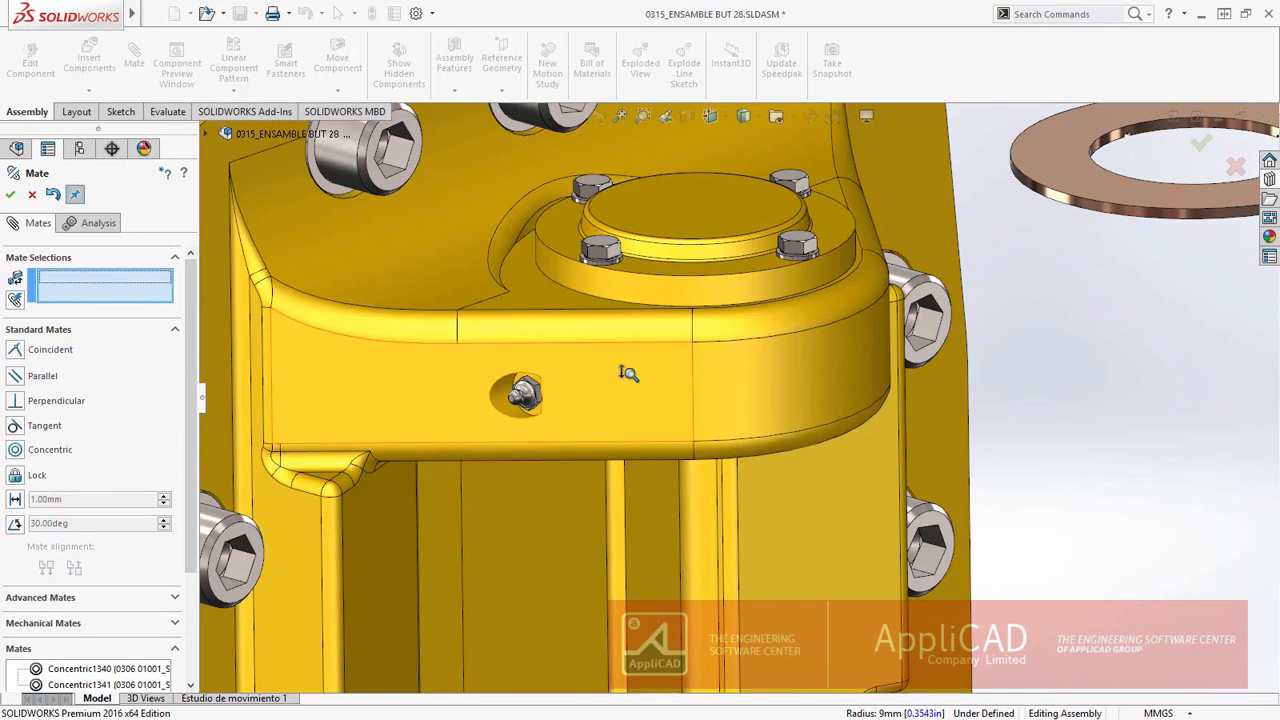
# Mate the loose spacer ring's outer edge concentric with the upper lug's rounded end face
pyautogui.scroll(4, 724, 399)
pyautogui.click(980, 300)
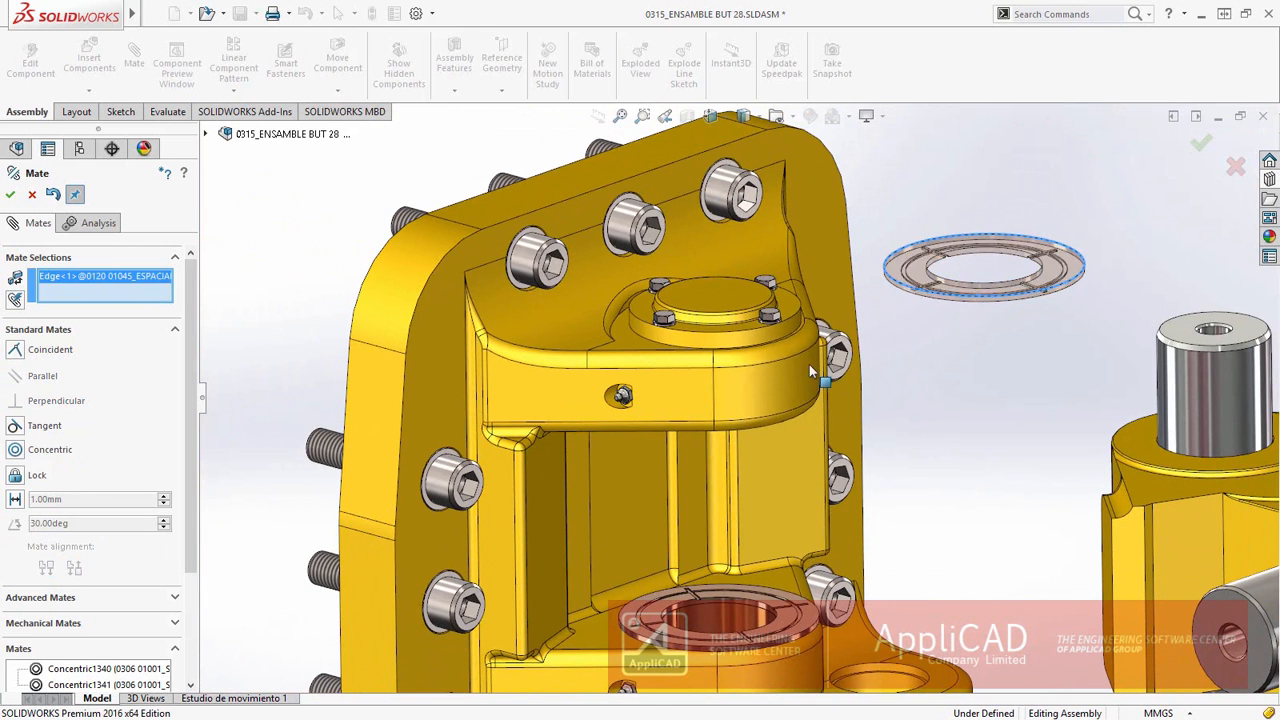
pyautogui.click(795, 382)
pyautogui.press('Return')
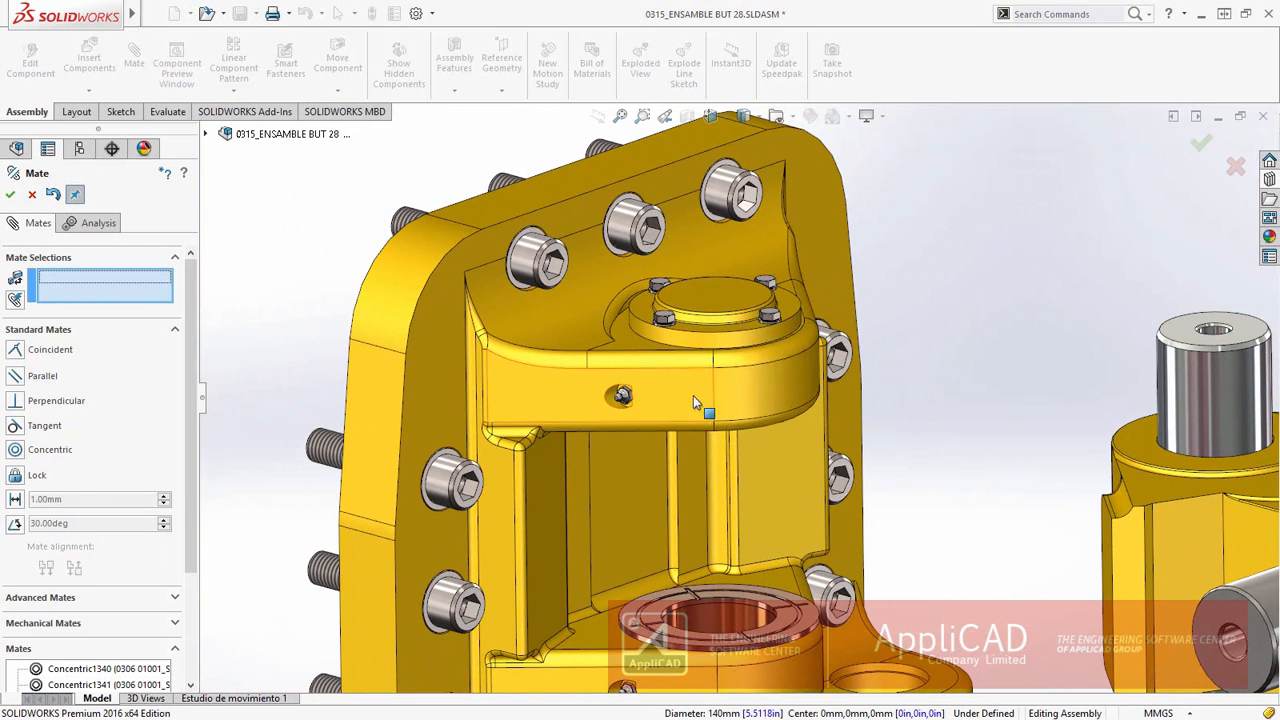
# Mate the spacer ring's flat face coincident with the underside of the upper lug and finish mating
pyautogui.moveTo(709, 412); pyautogui.dragTo(700, 288, button='middle')
pyautogui.click(652, 451)
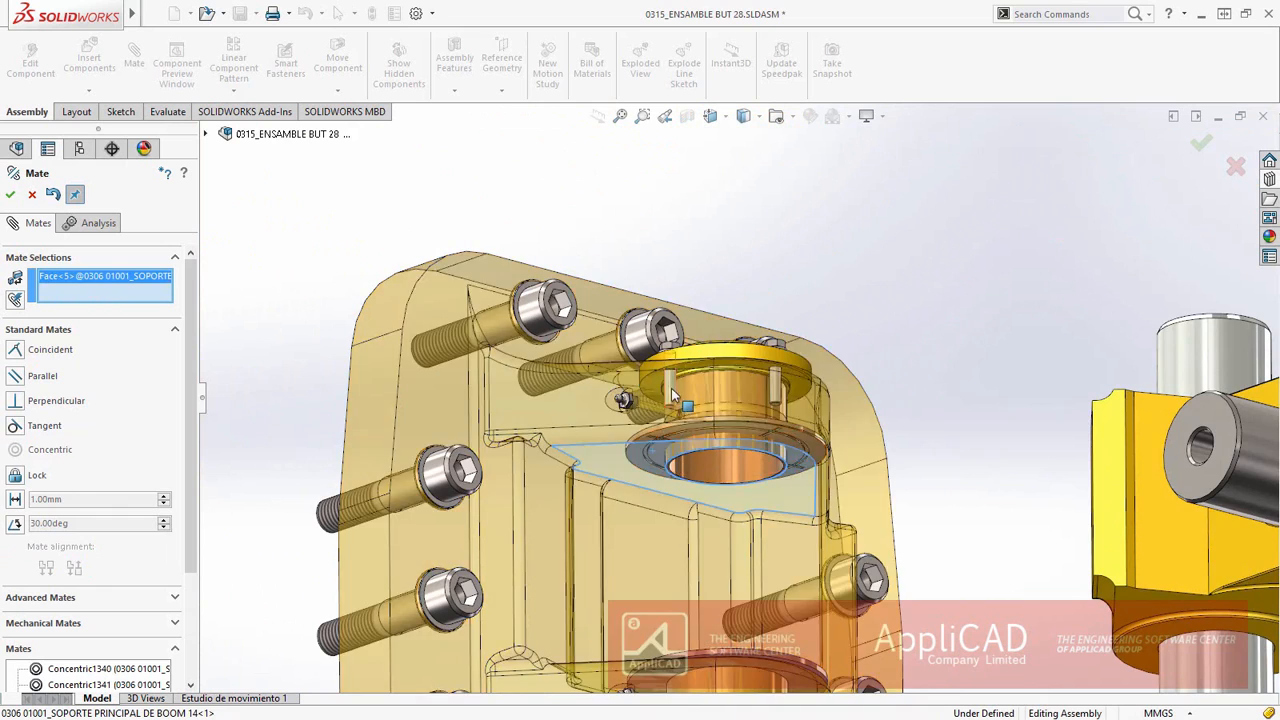
pyautogui.moveTo(671, 393); pyautogui.dragTo(672, 497, button='middle')
pyautogui.click(659, 426)
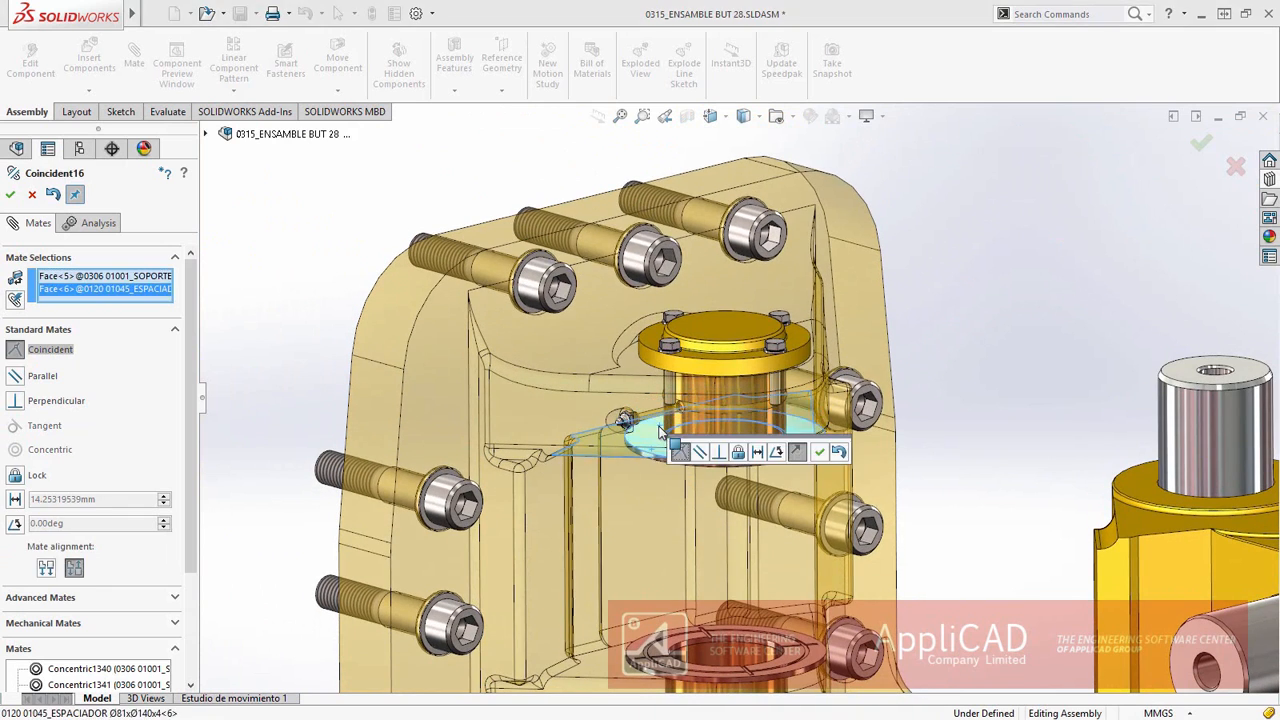
pyautogui.press('Return')
pyautogui.scroll(5, 665, 420)
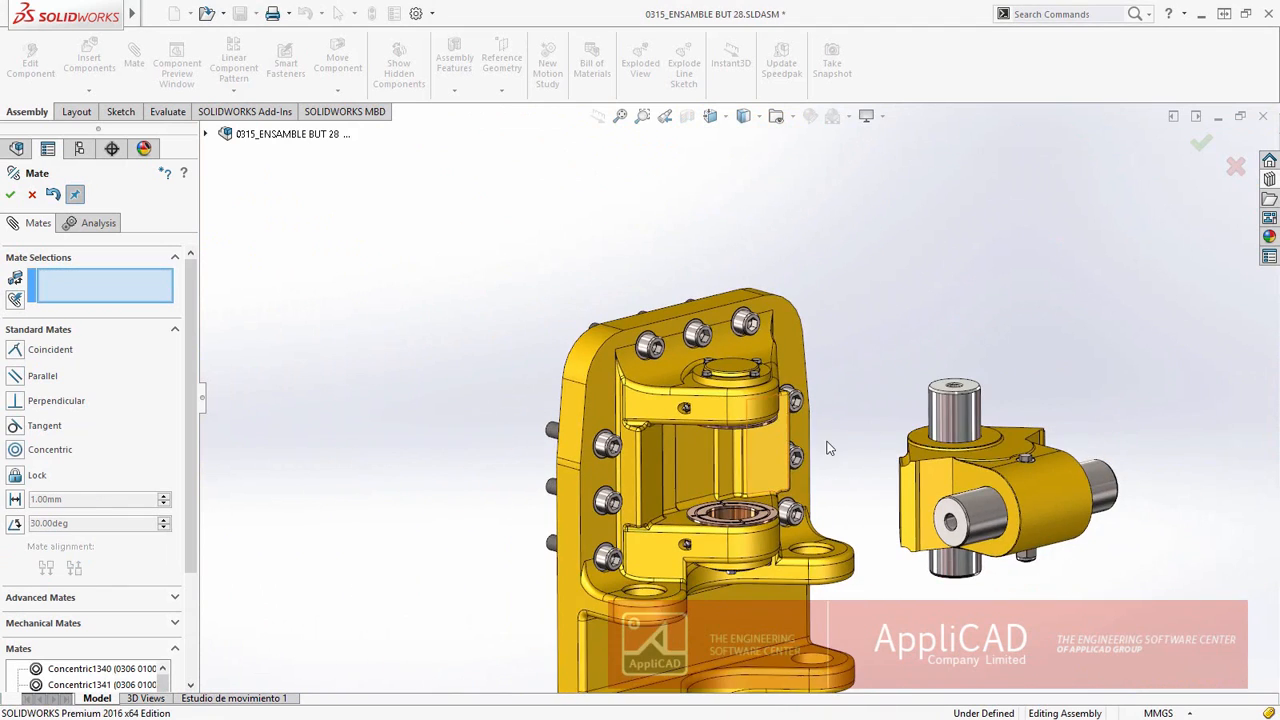
pyautogui.keyDown('ctrl'); pyautogui.moveTo(696, 352); pyautogui.dragTo(682, 336, button='middle'); pyautogui.keyUp('ctrl')
pyautogui.press('Escape')
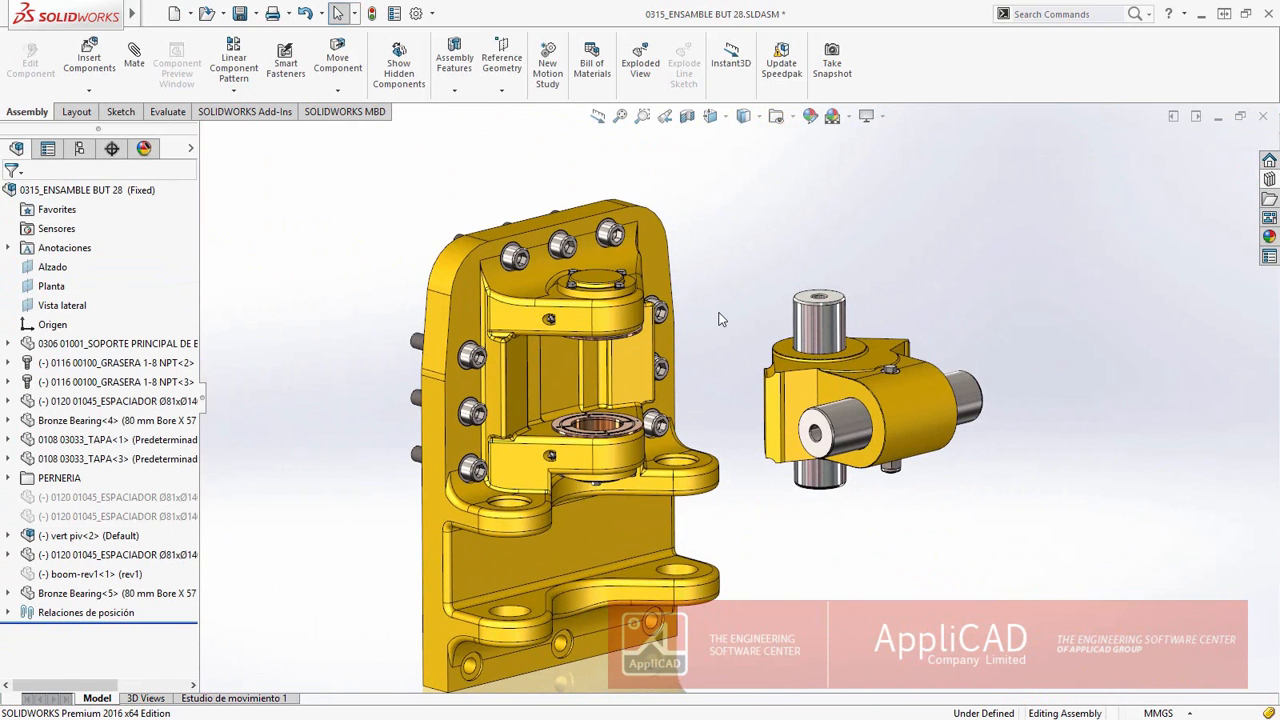
# Open the pivot subassembly vert piv<2> in the Component Preview Window
pyautogui.rightClick(870, 354)
pyautogui.click(937, 256)
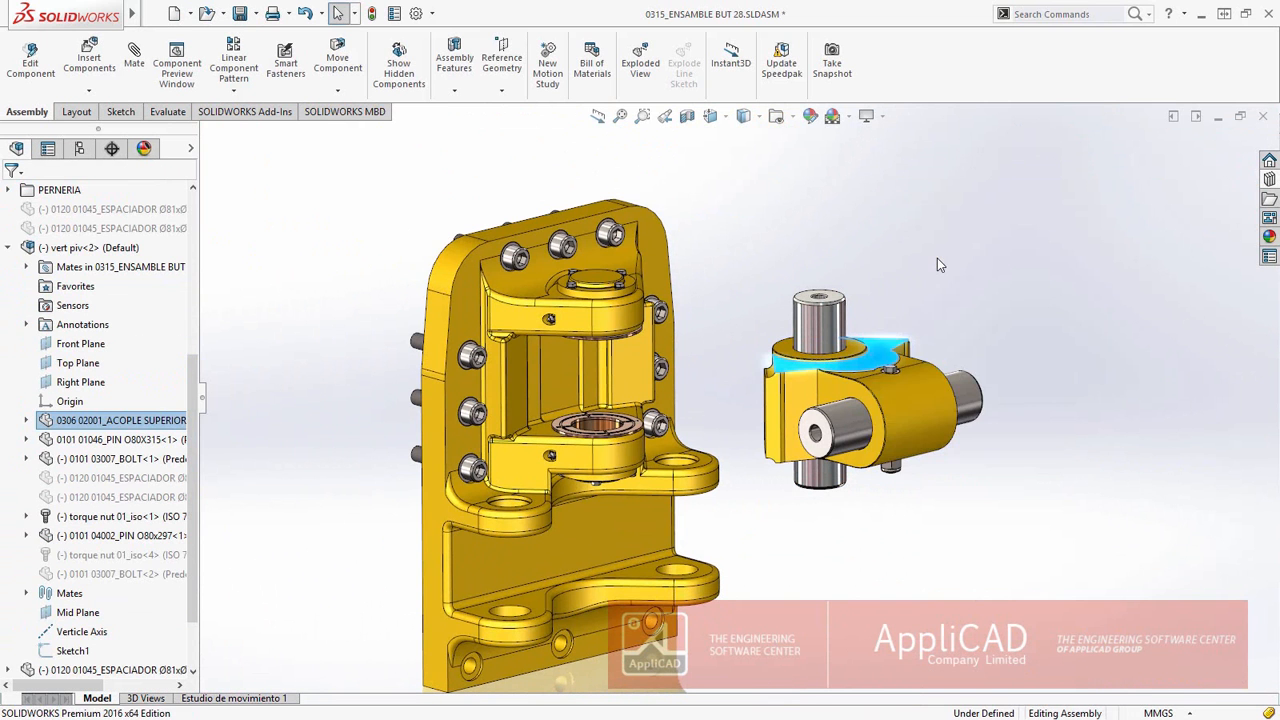
pyautogui.click(953, 304)
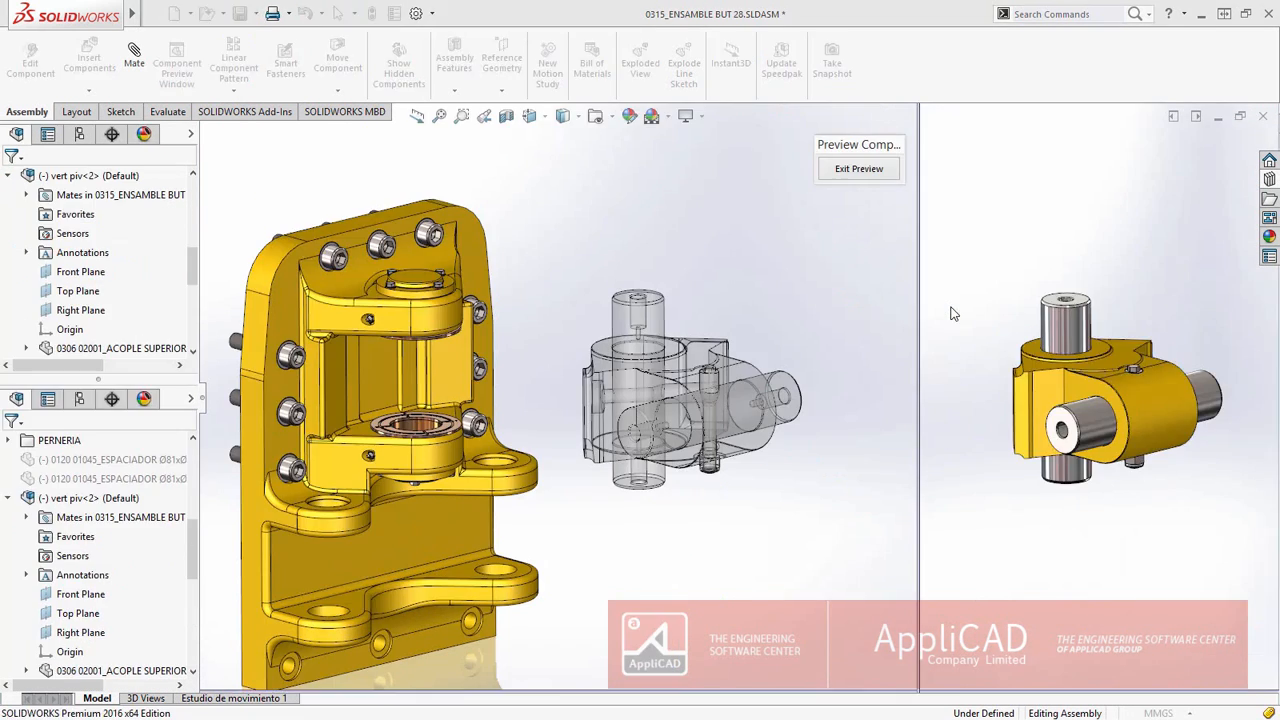
# Mate the pivot's vertical 80 mm pin concentric with the bore of the lower bronze bearing
pyautogui.moveTo(1030, 390)
pyautogui.mouseDown(button='middle')
pyautogui.moveTo(1047, 343)
pyautogui.moveTo(1052, 385)
pyautogui.mouseUp(button='middle')
pyautogui.click(1078, 494)
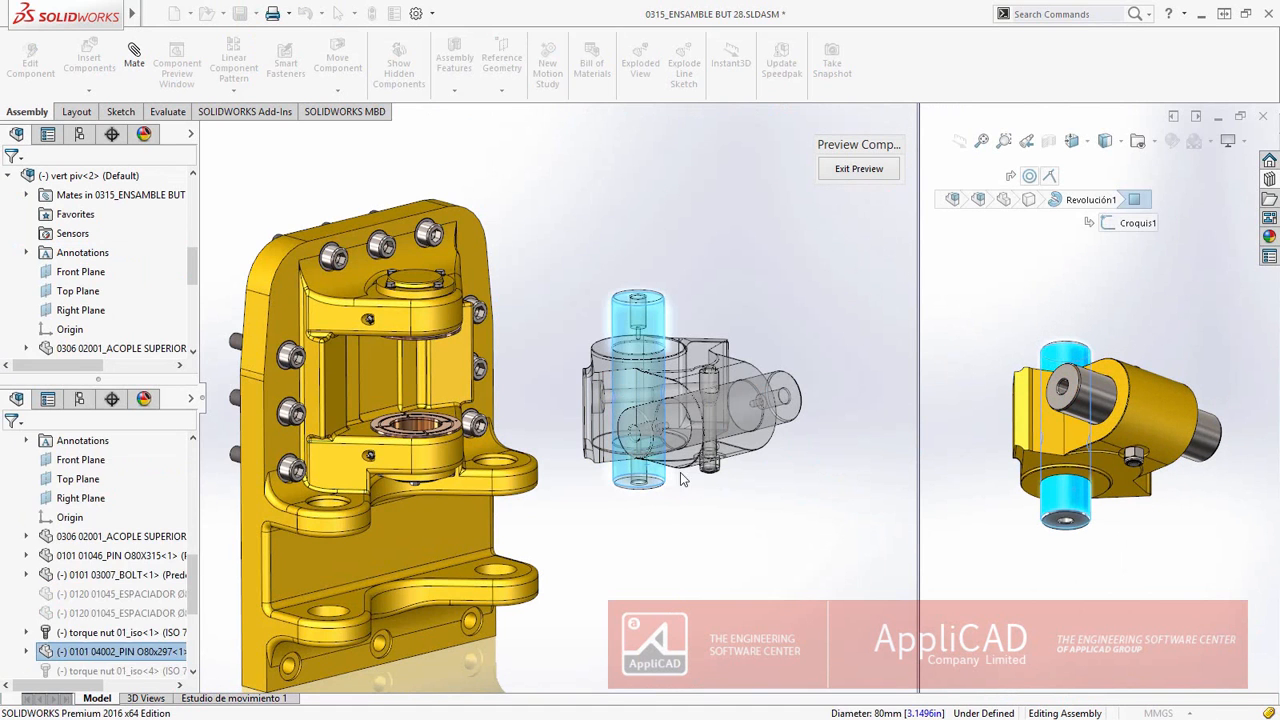
pyautogui.keyDown('ctrl'); pyautogui.click(418, 428); pyautogui.keyUp('ctrl')
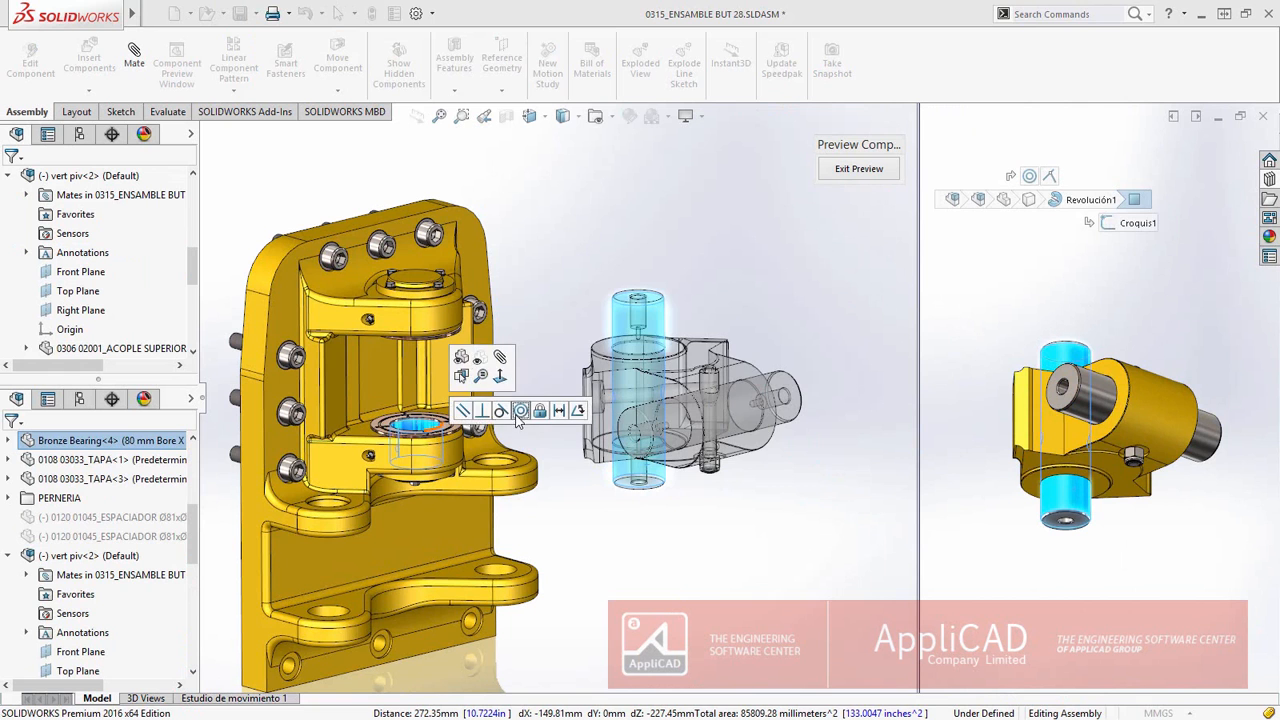
pyautogui.click(513, 411)
# Mate the lower spacer ring's outer edge coincident with the pivot body's lower round face and exit the component preview
pyautogui.click(457, 425)
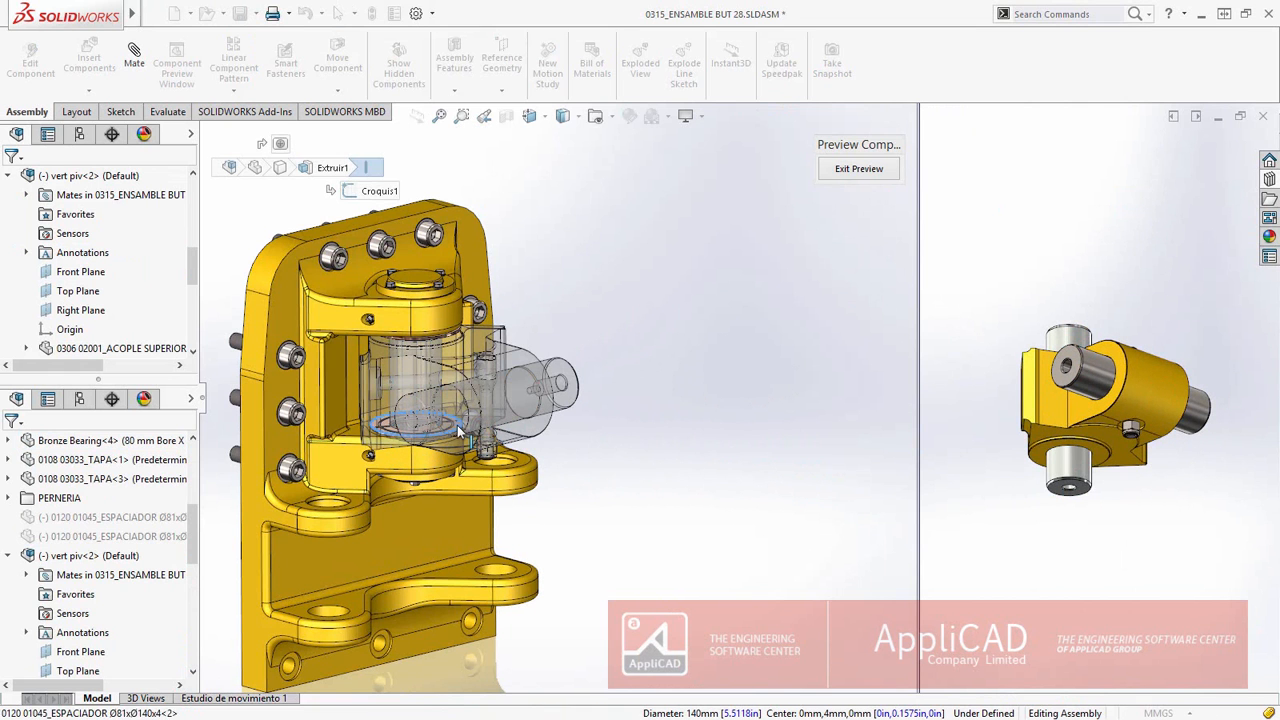
pyautogui.keyDown('ctrl'); pyautogui.click(1085, 458); pyautogui.keyUp('ctrl')
pyautogui.click(1137, 437)
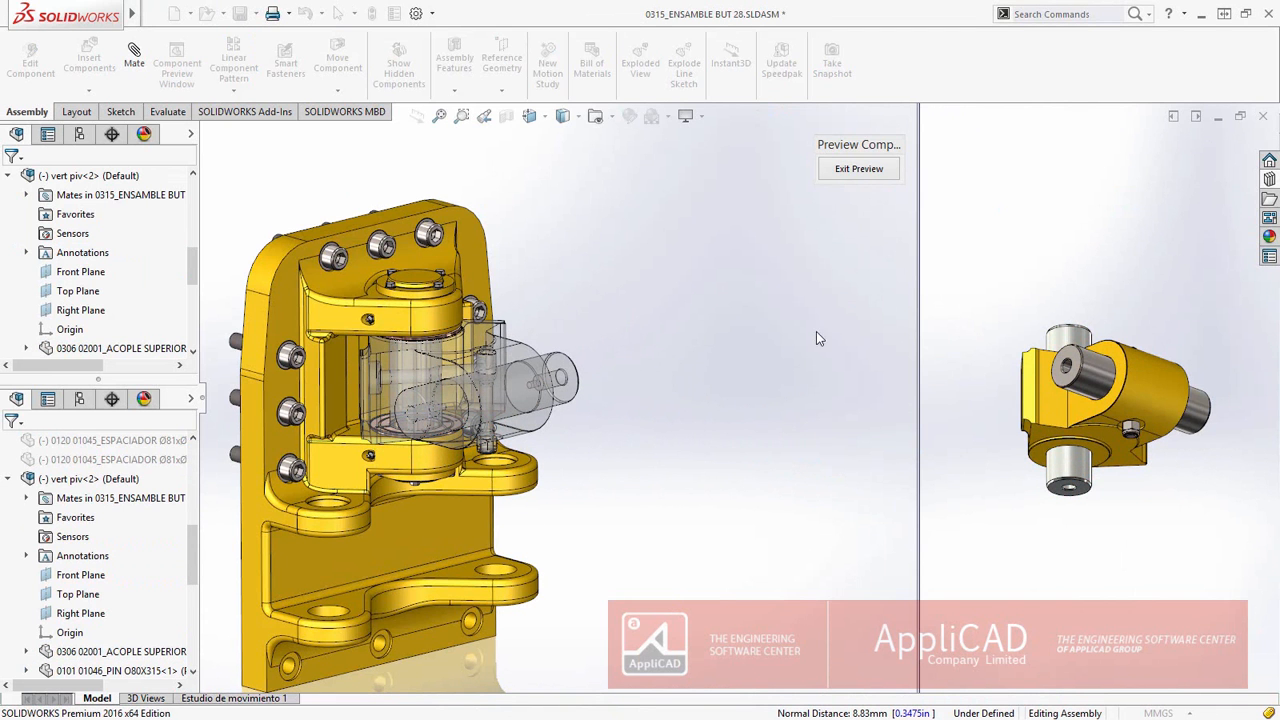
pyautogui.click(848, 169)
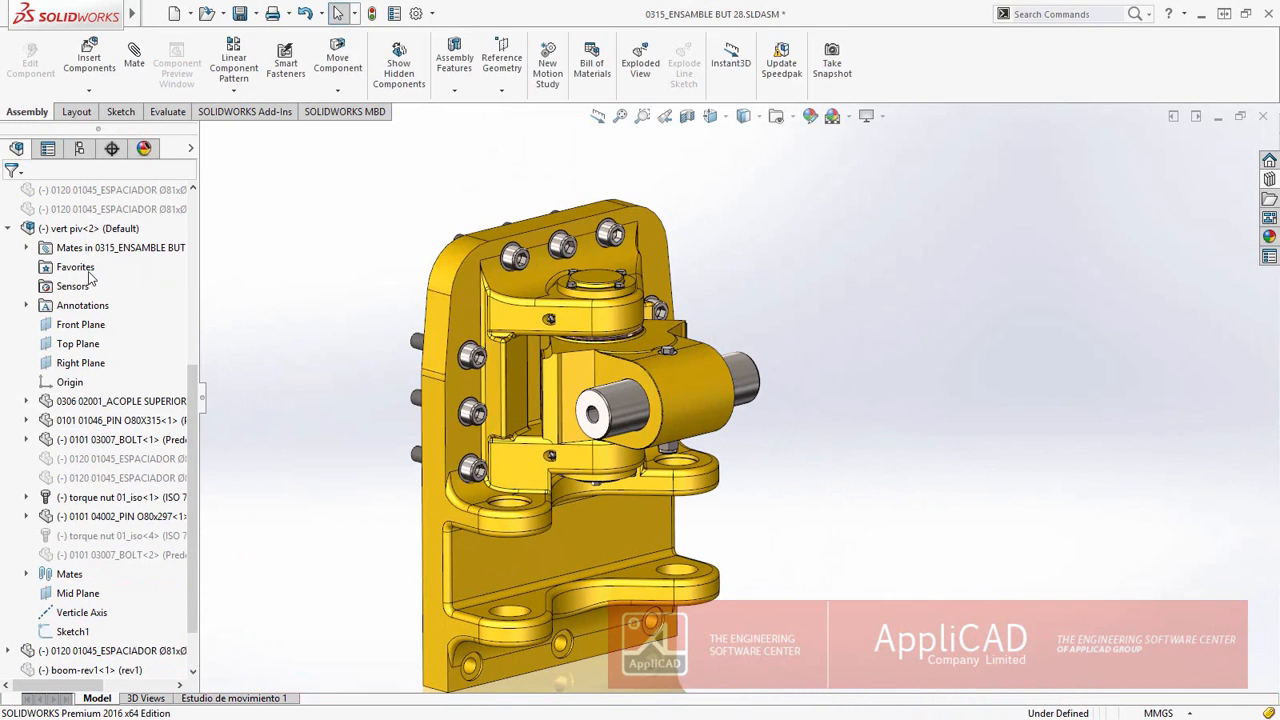
pyautogui.rightClick(78, 229)
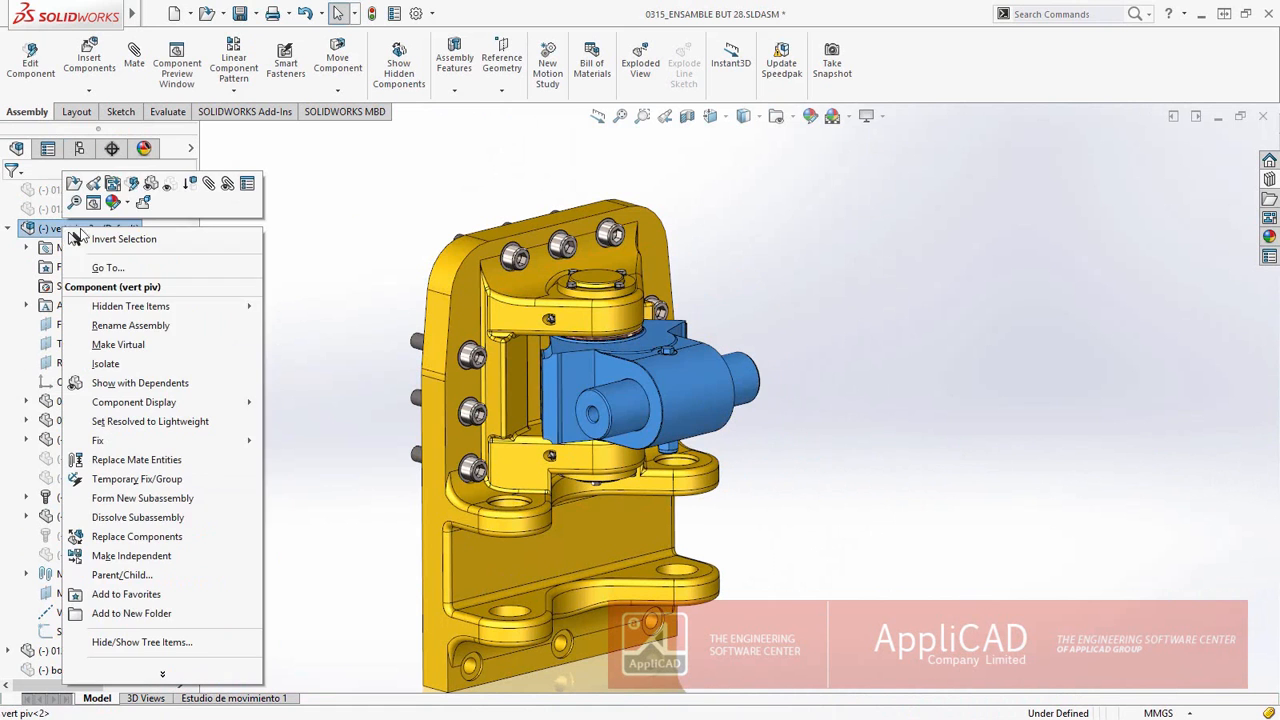
pyautogui.click(157, 346)
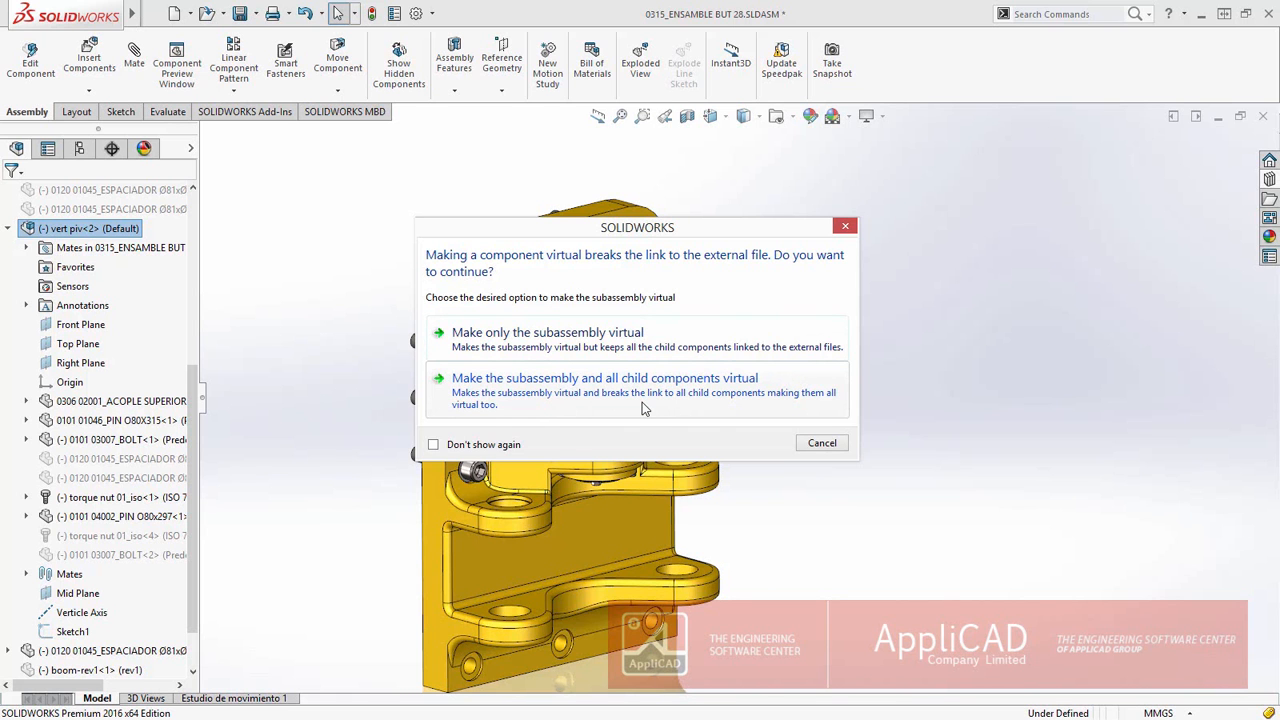
pyautogui.click(822, 444)
# Rename the subassembly vert piv as Vertical Pivot assy, choosing to rename the document temporarily
pyautogui.rightClick(133, 228)
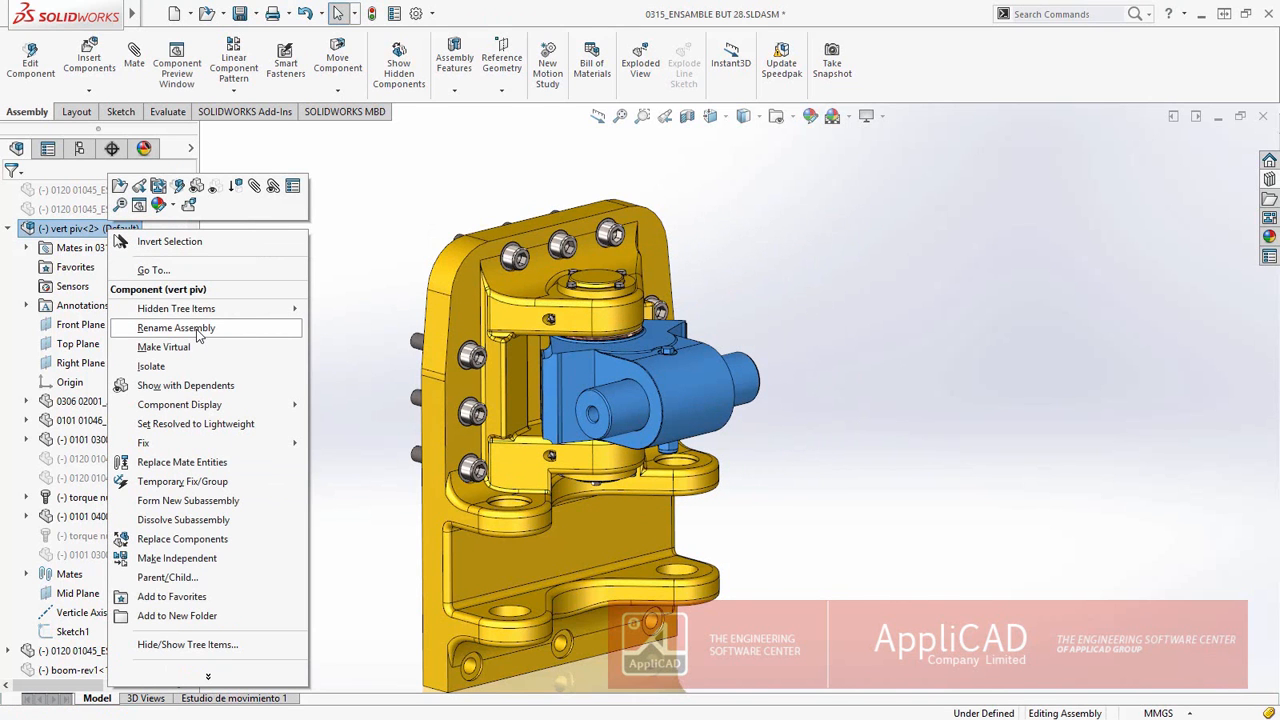
pyautogui.click(180, 328)
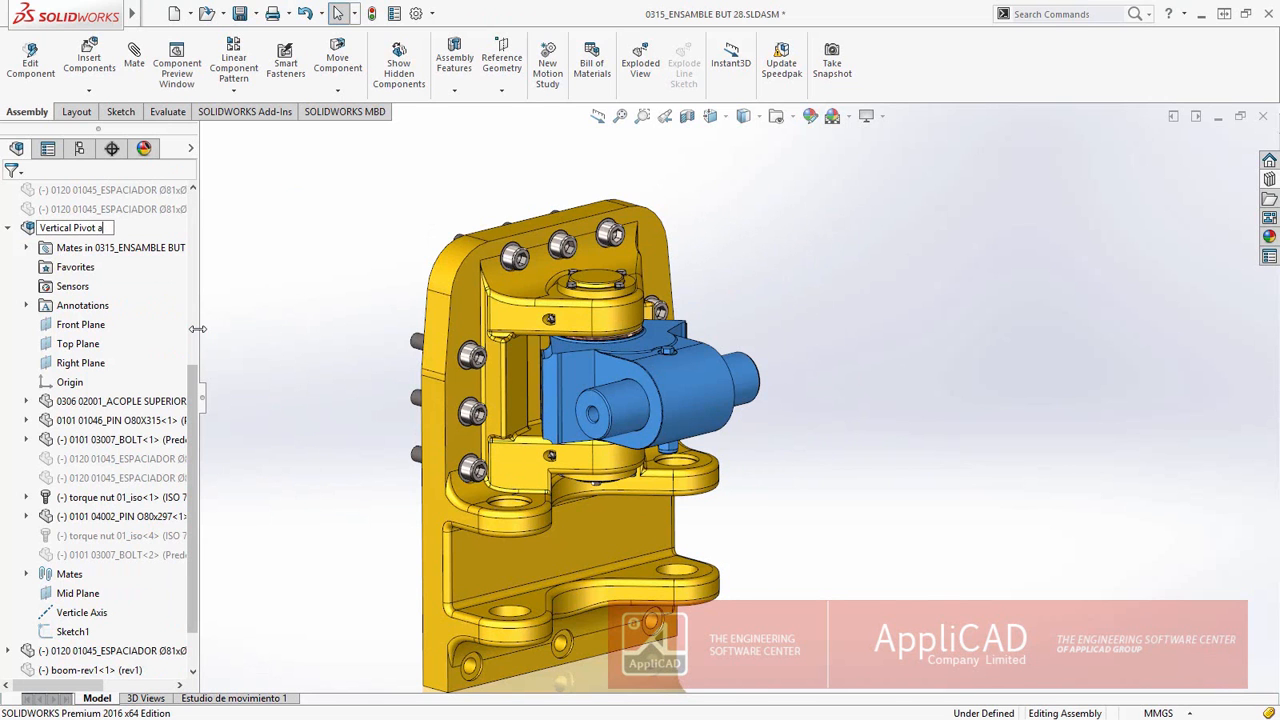
pyautogui.press('Return')
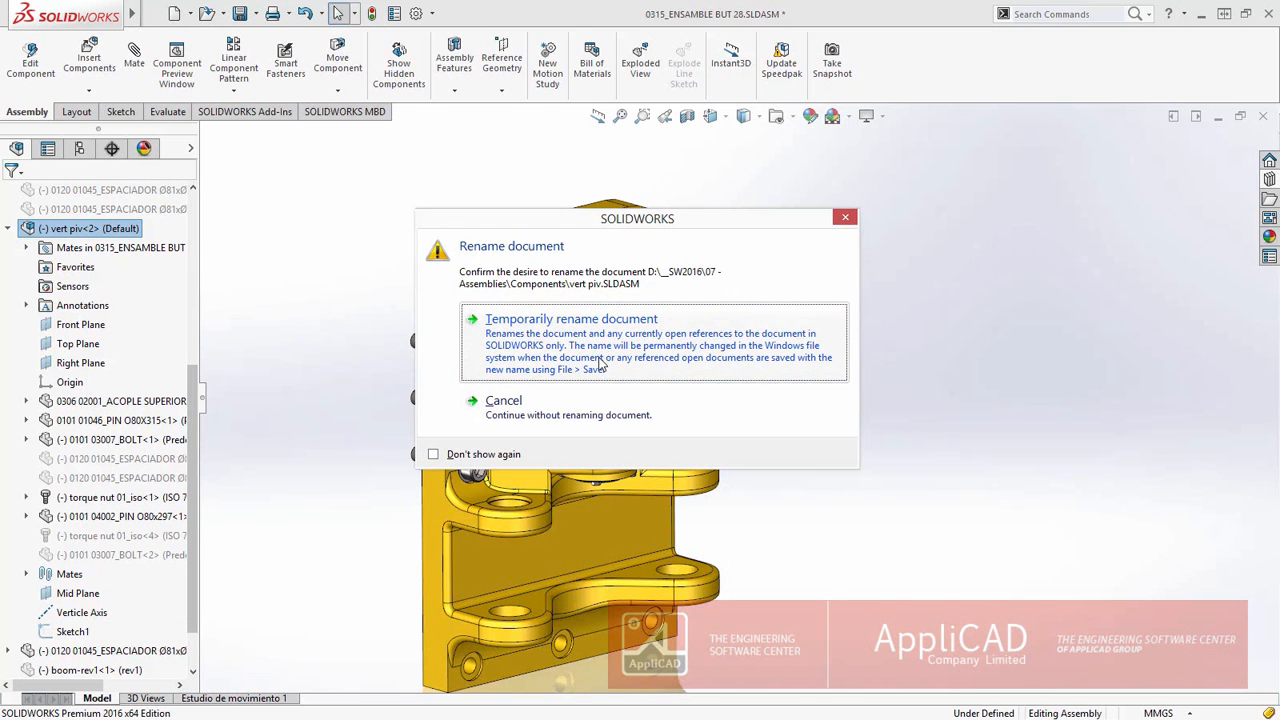
pyautogui.click(600, 365)
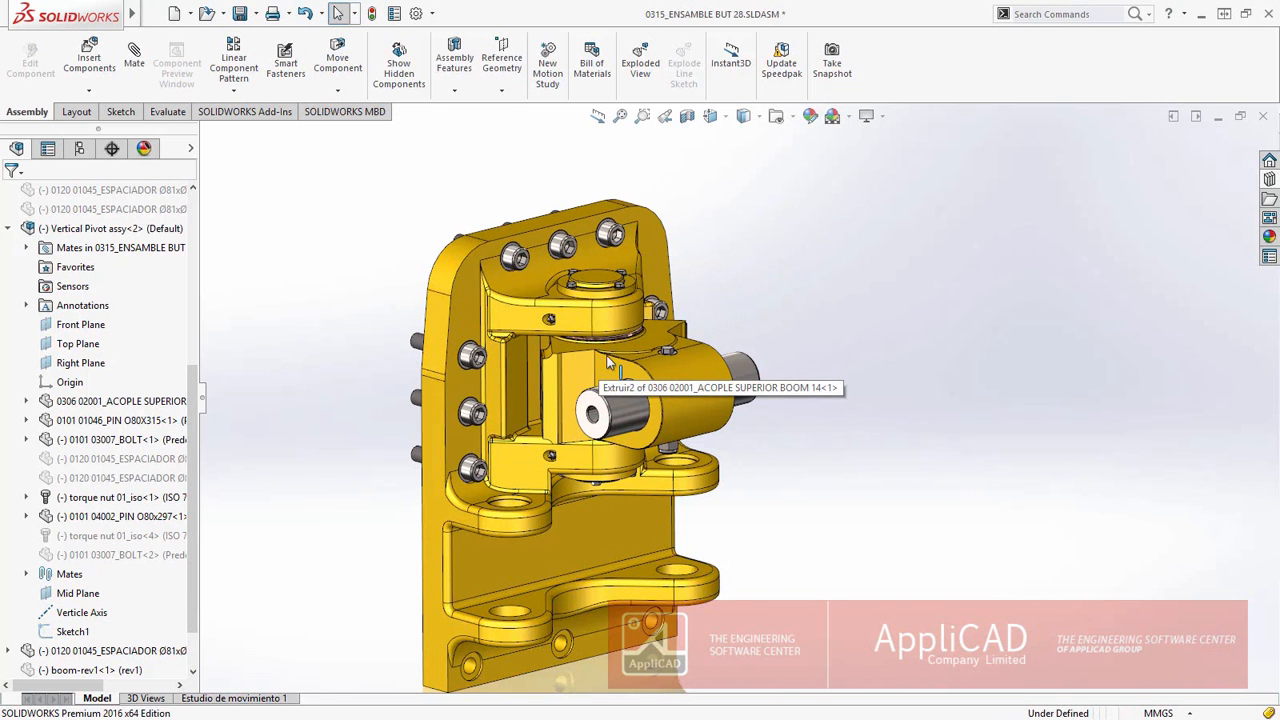
# Open the Vertical Pivot assy subassembly in its own window from its horizontal pin
pyautogui.click(741, 365)
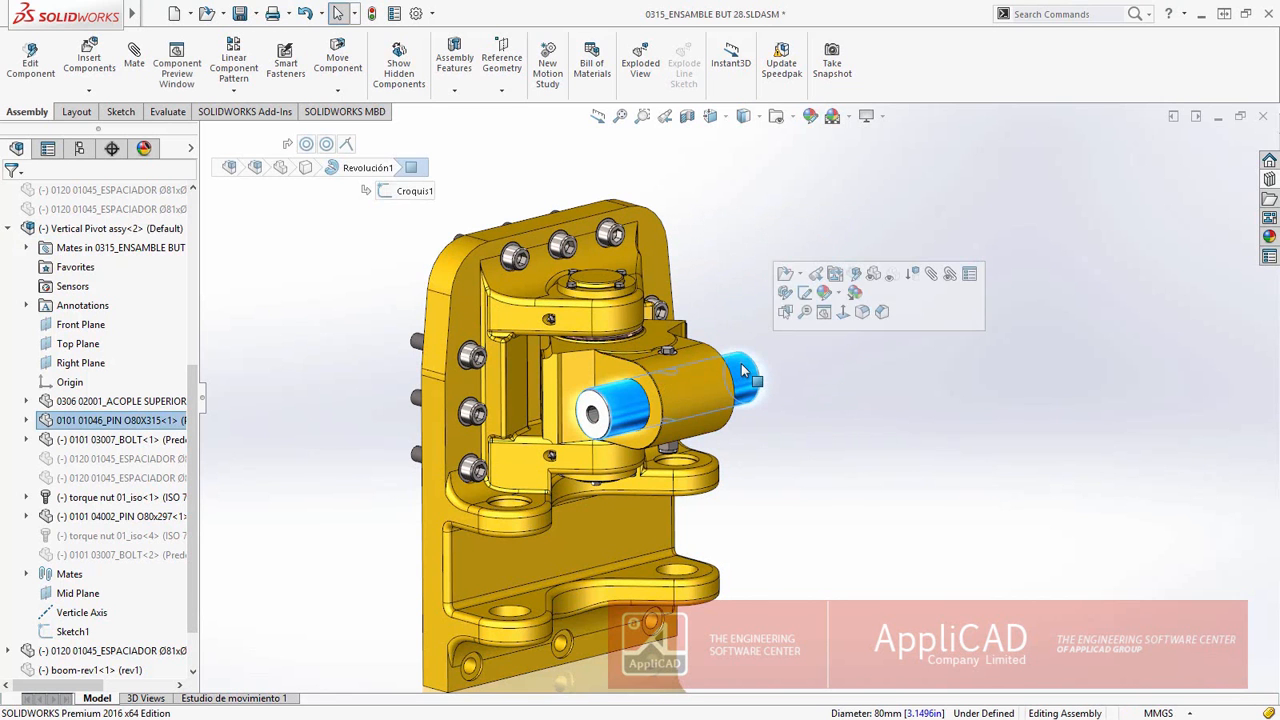
pyautogui.click(800, 275)
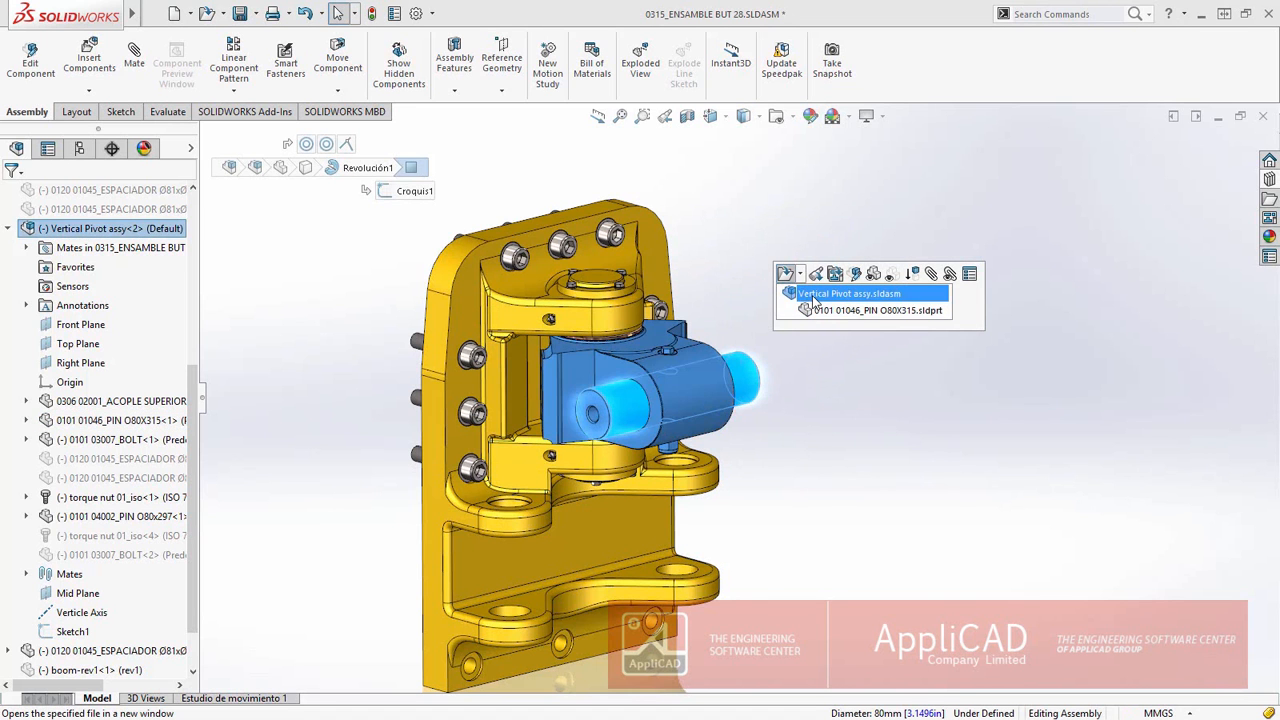
pyautogui.click(813, 300)
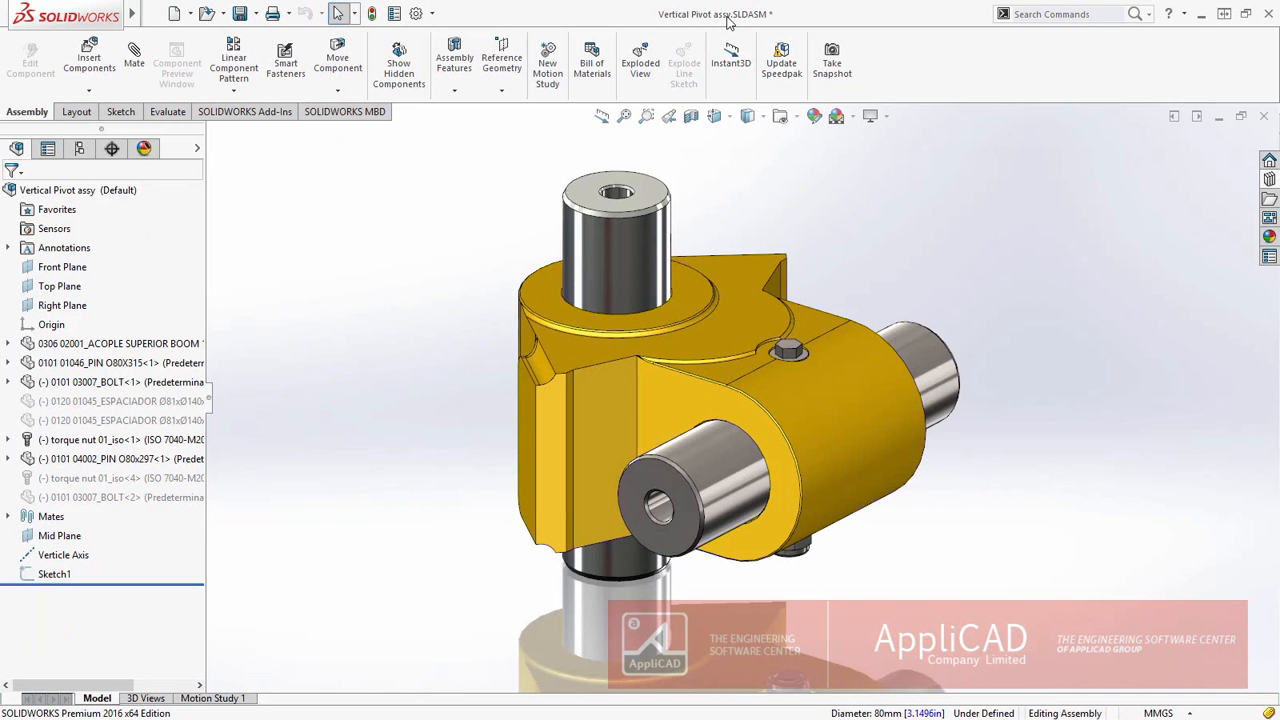
pyautogui.click(240, 14)
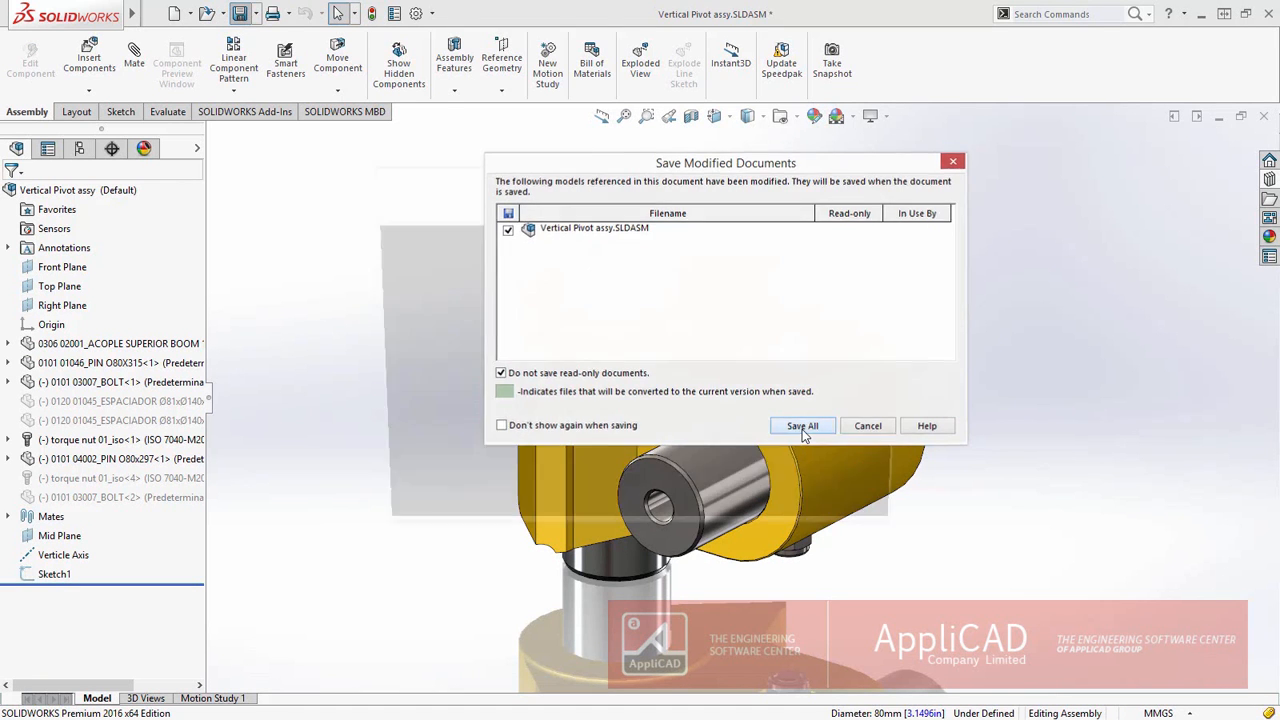
pyautogui.click(802, 426)
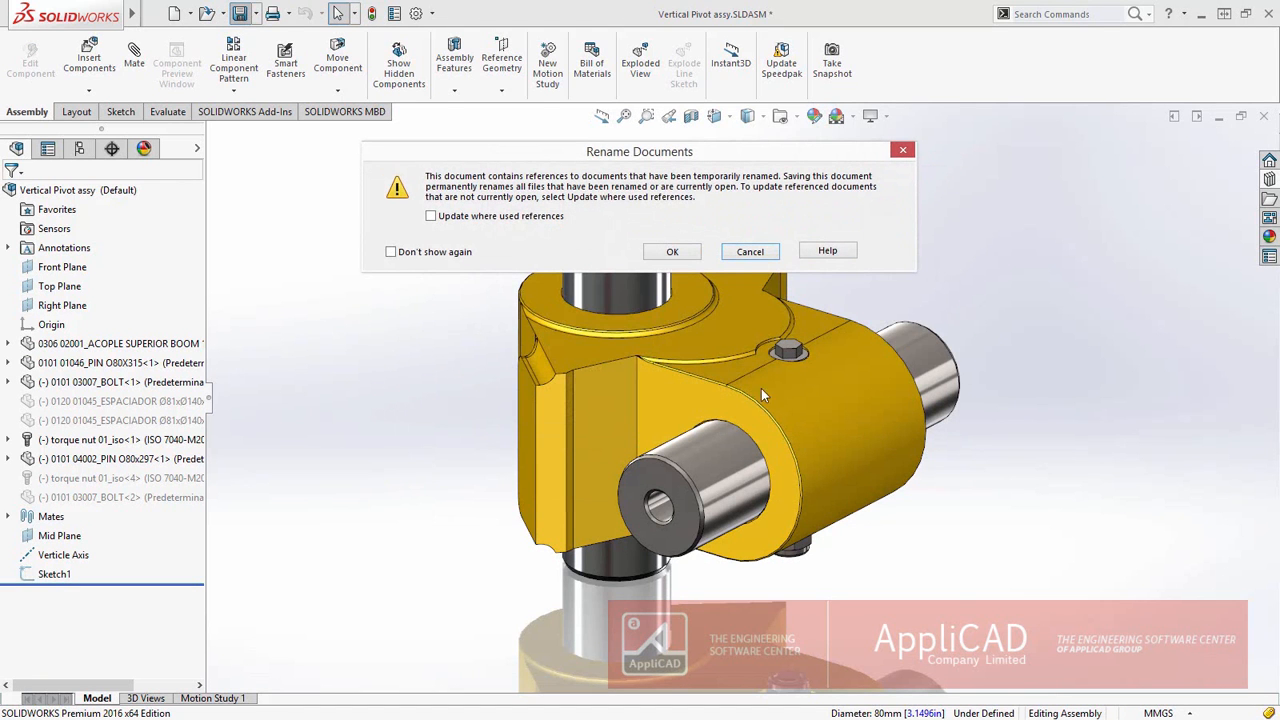
pyautogui.click(500, 216)
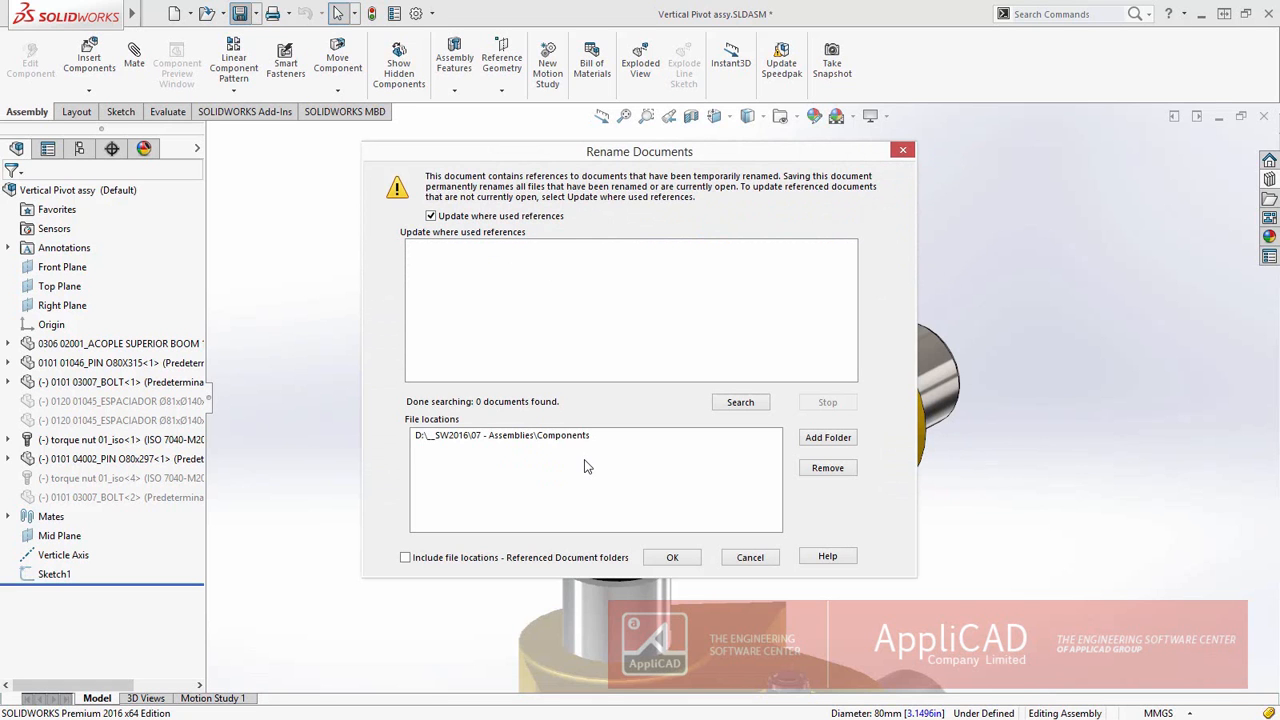
pyautogui.click(755, 560)
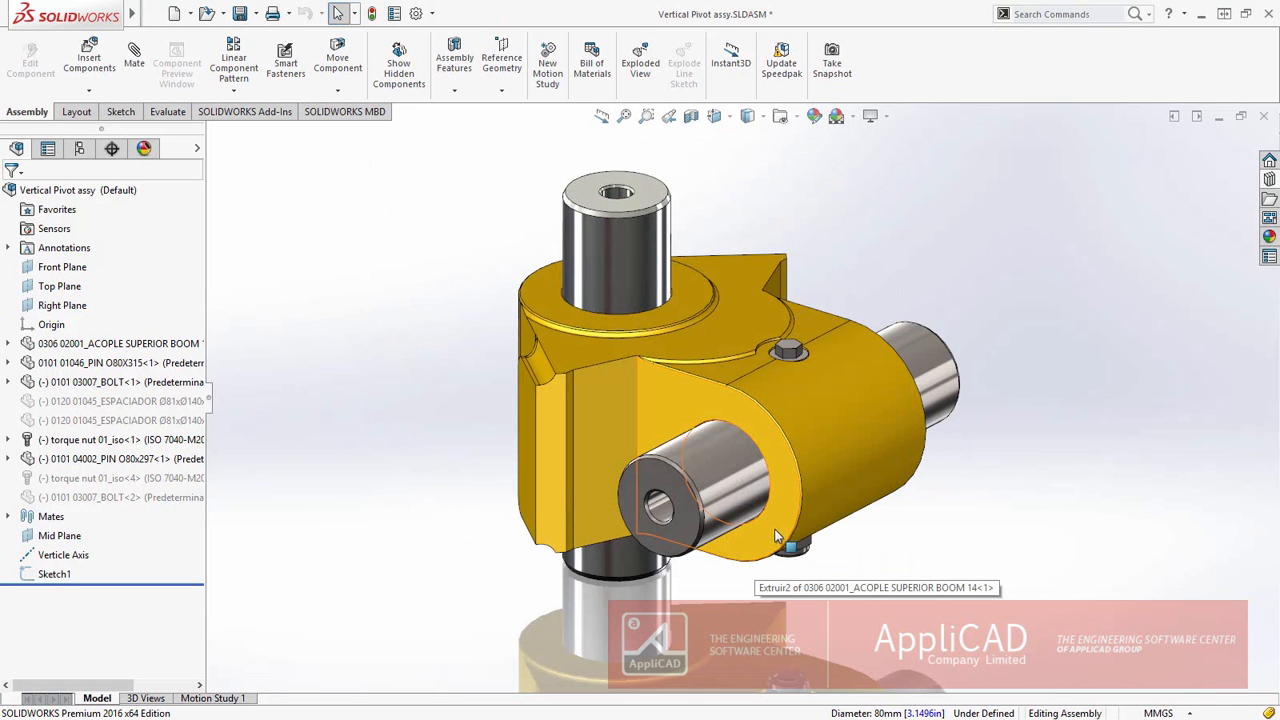
# Copy the bolt 0101 03007_BOLT and its torque nut, and paste the pair into the assembly
pyautogui.moveTo(717, 595); pyautogui.dragTo(854, 314)
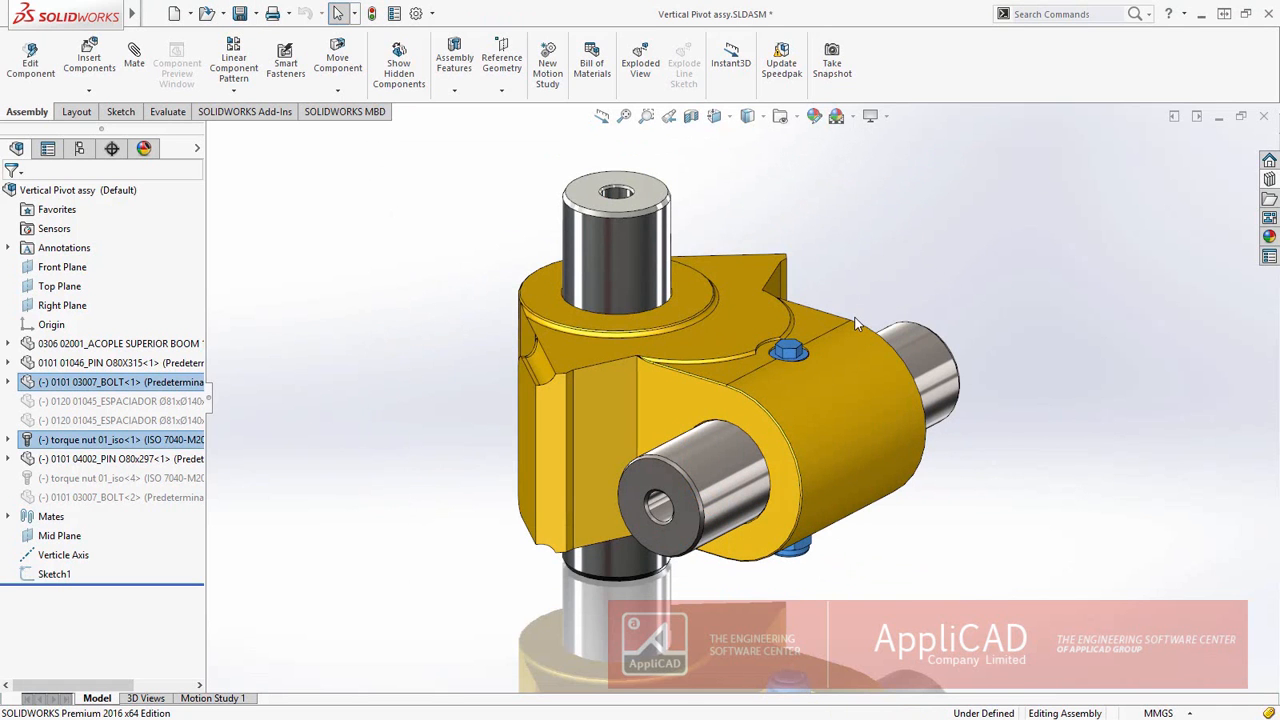
pyautogui.click(888, 286)
pyautogui.hotkey('ctrl', 'v')
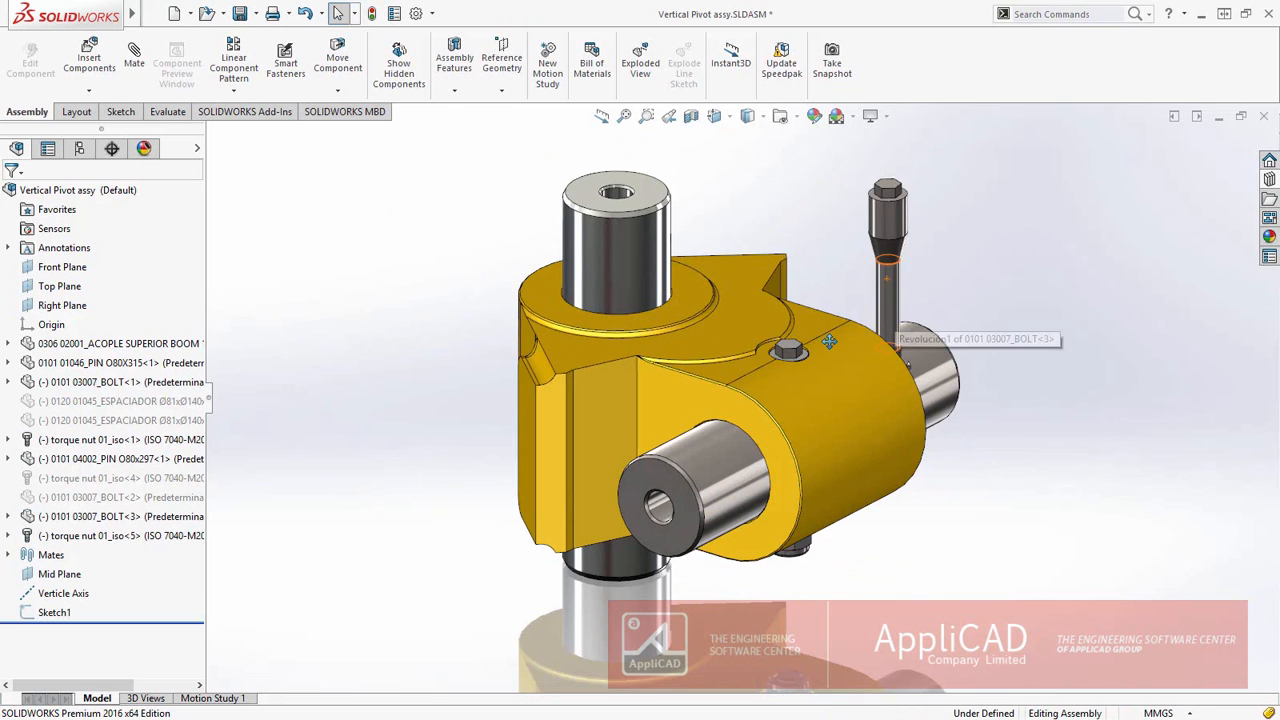
# Move and rotate the copied bolt and nut to an inclined position clear of the pivot body
pyautogui.keyDown('ctrl'); pyautogui.moveTo(879, 314); pyautogui.dragTo(716, 393, button='middle'); pyautogui.keyUp('ctrl')
pyautogui.moveTo(716, 398); pyautogui.dragTo(833, 321)
pyautogui.moveTo(833, 321); pyautogui.dragTo(893, 396, button='right')
pyautogui.click(736, 385)
pyautogui.moveTo(741, 383); pyautogui.dragTo(663, 400, button='middle')
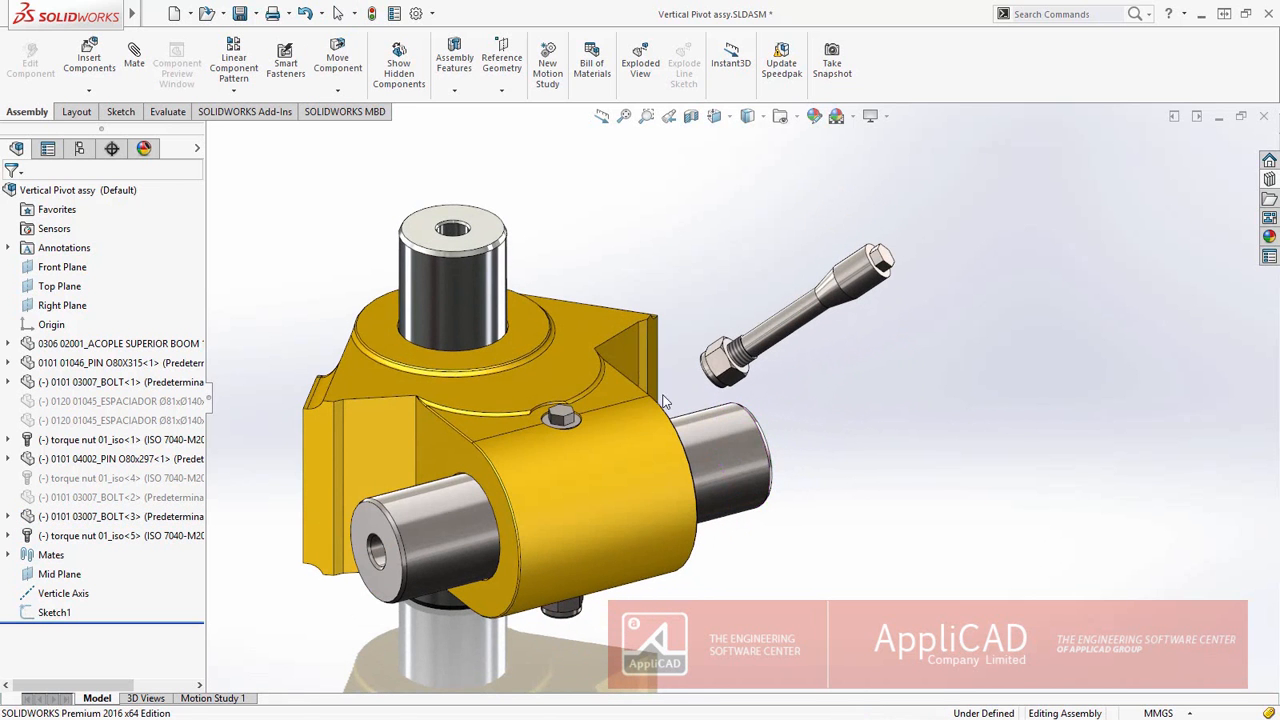
# Open the pivot body 0306 02001_ACOPLE SUPERIOR BOOM 14 in the Component Preview Window
pyautogui.rightClick(597, 389)
pyautogui.click(647, 233)
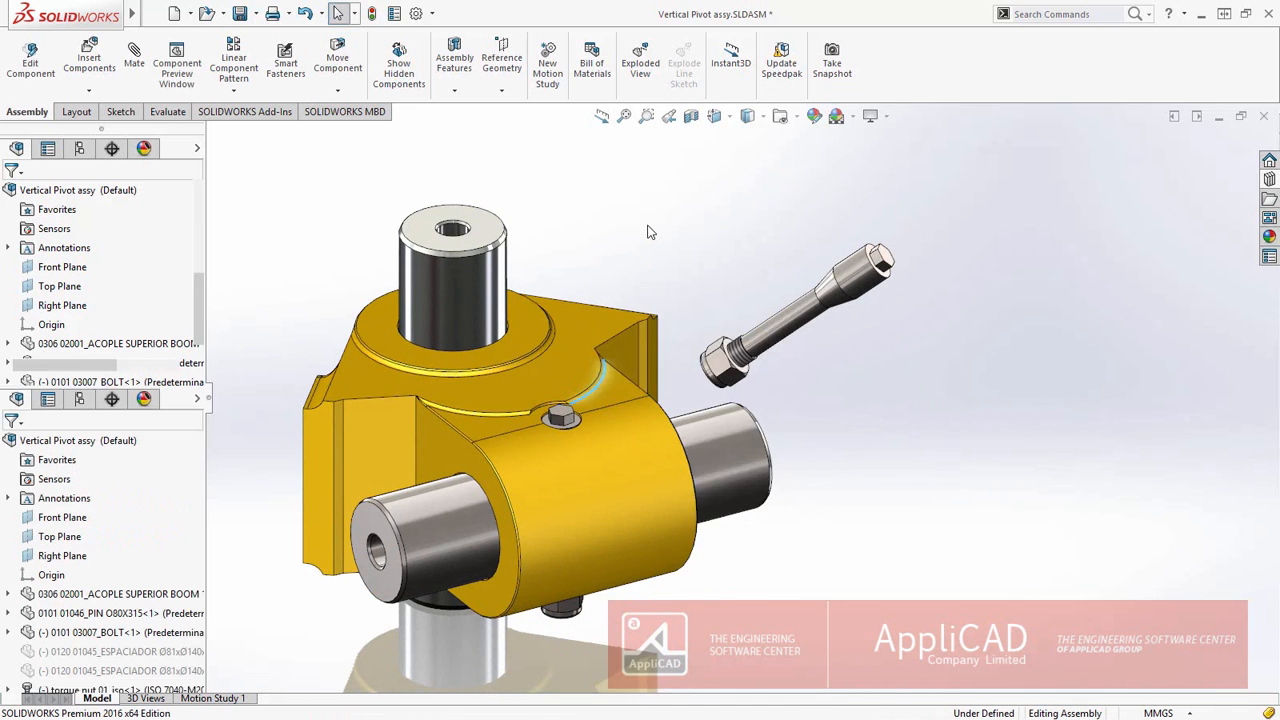
pyautogui.moveTo(1031, 403); pyautogui.dragTo(1111, 409, button='middle')
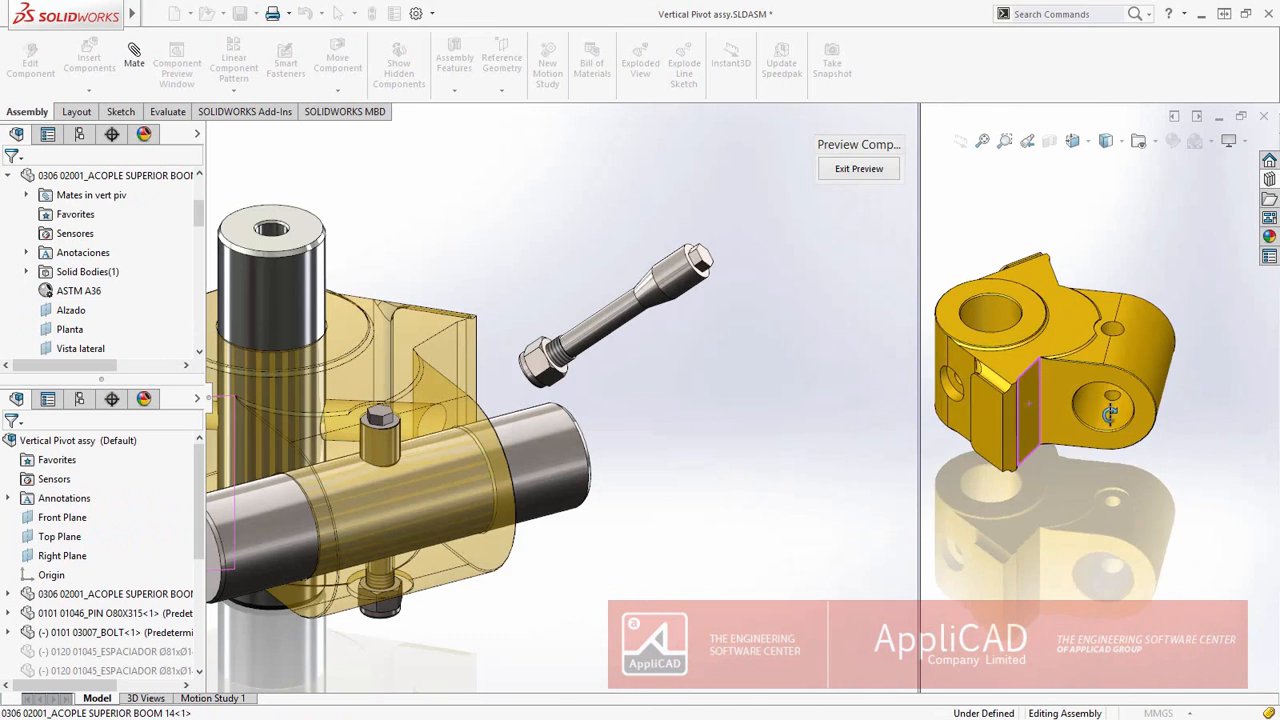
# Mate the copied nut's flat face coincident with the counterbore face in the side of the pivot body
pyautogui.scroll(-3, 969, 389)
pyautogui.click(968, 385)
pyautogui.scroll(-3, 575, 388)
pyautogui.click(567, 375)
pyautogui.click(614, 360)
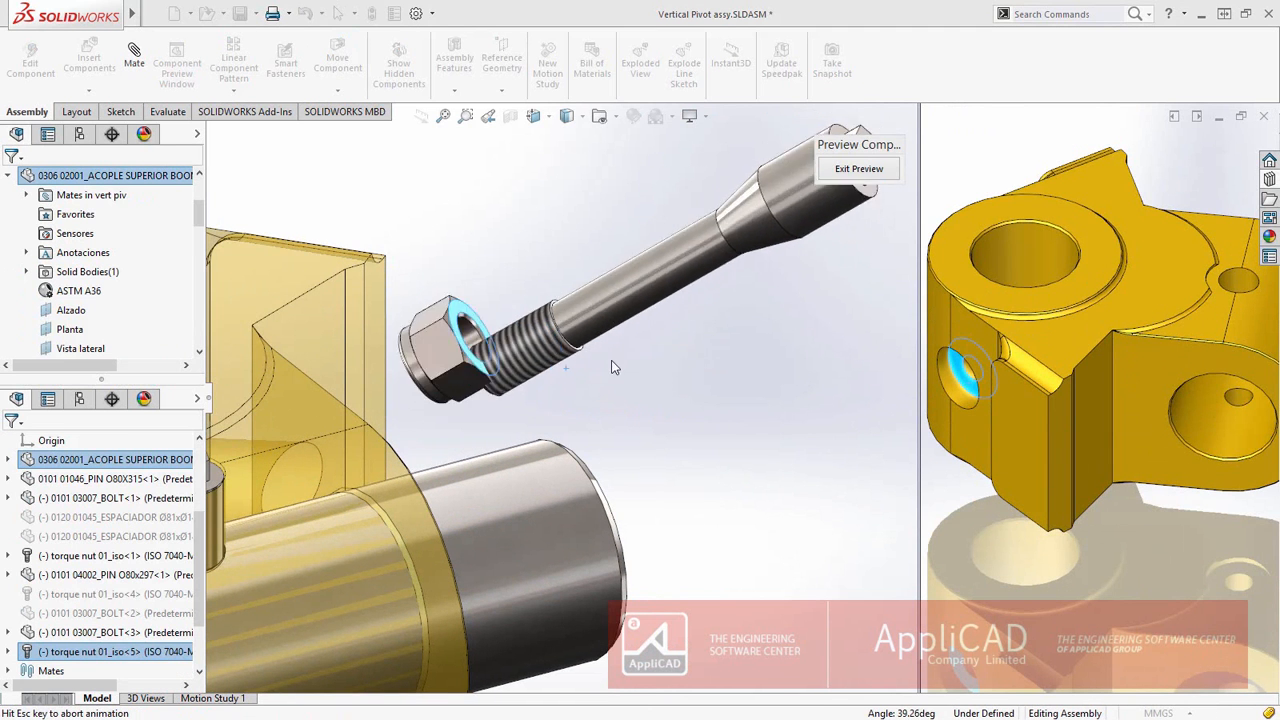
# Mate the copied bolt's conical shoulder coincident with the conical hole face in the vertical pin, and exit the component preview
pyautogui.scroll(5, 580, 398)
pyautogui.moveTo(457, 437); pyautogui.dragTo(375, 436, button='middle')
pyautogui.click(608, 434)
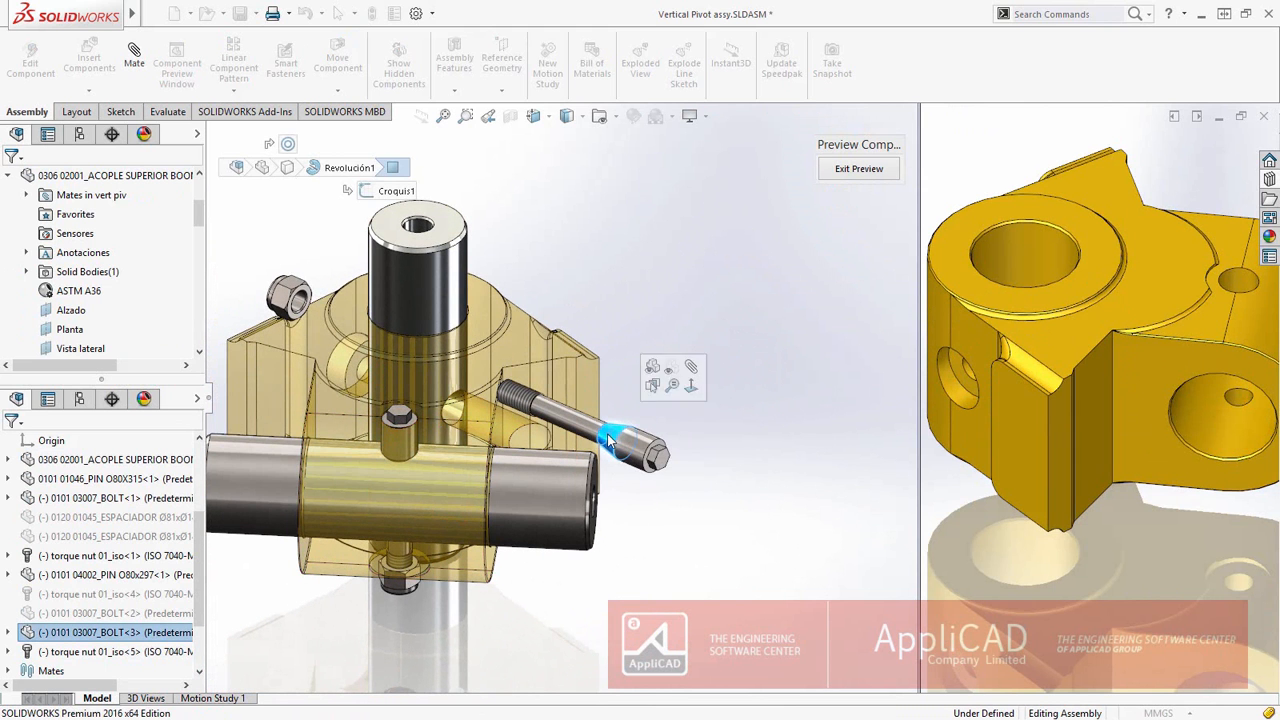
pyautogui.keyDown('ctrl'); pyautogui.click(450, 411); pyautogui.keyUp('ctrl')
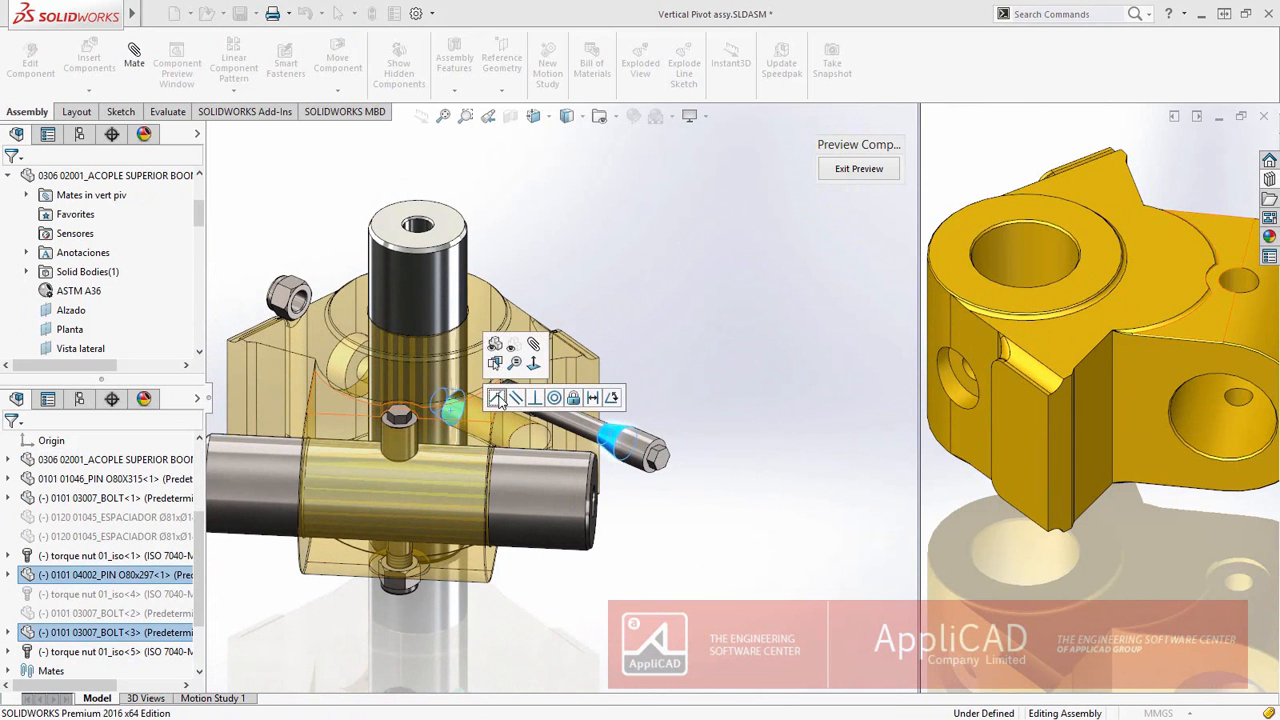
pyautogui.click(500, 399)
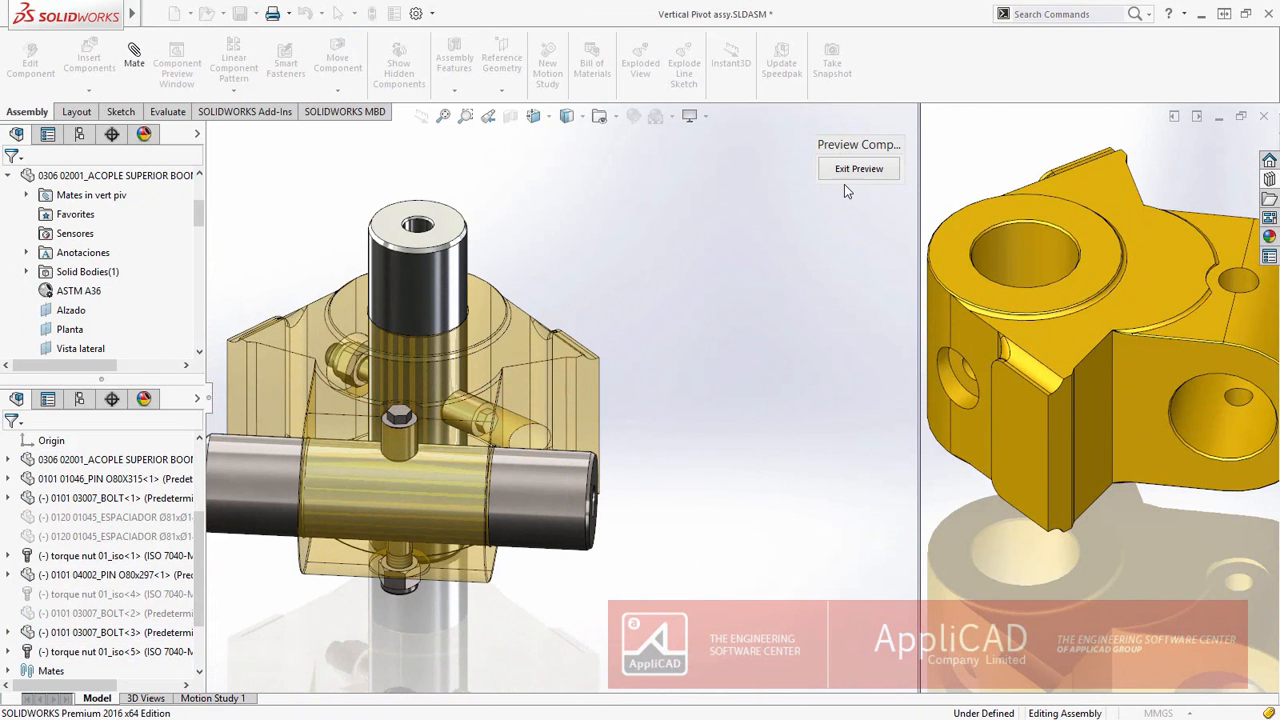
pyautogui.click(852, 170)
# Purge the suppressed spacers, torque nut and bolt from Vertical Pivot assy, keeping the unused sketch and reference geometry
pyautogui.moveTo(721, 338); pyautogui.dragTo(708, 402, button='middle')
pyautogui.rightClick(112, 190)
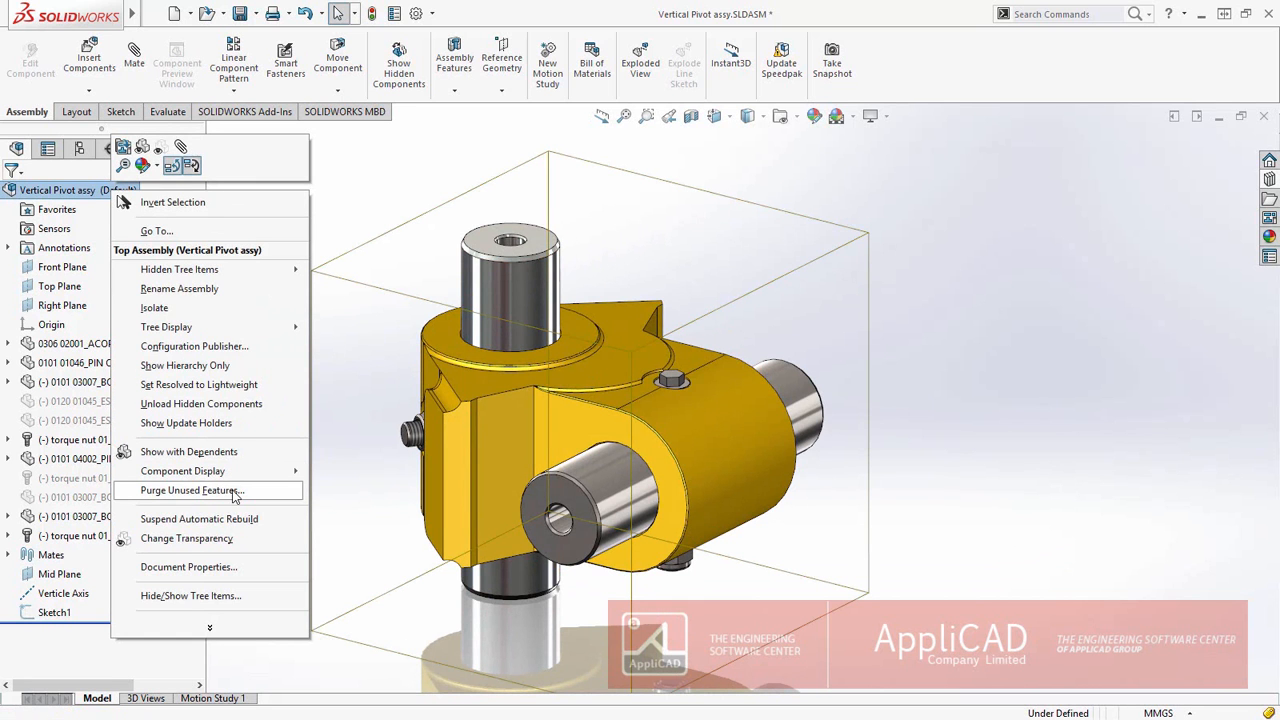
pyautogui.click(192, 490)
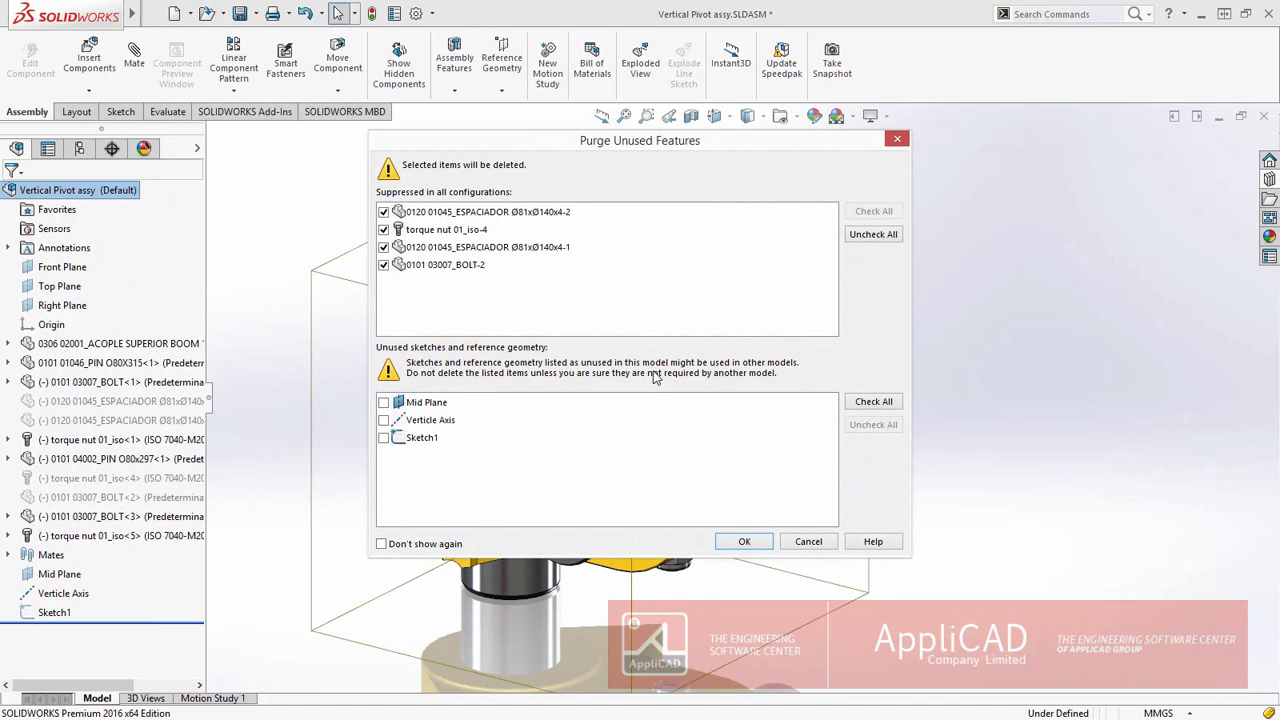
pyautogui.click(744, 541)
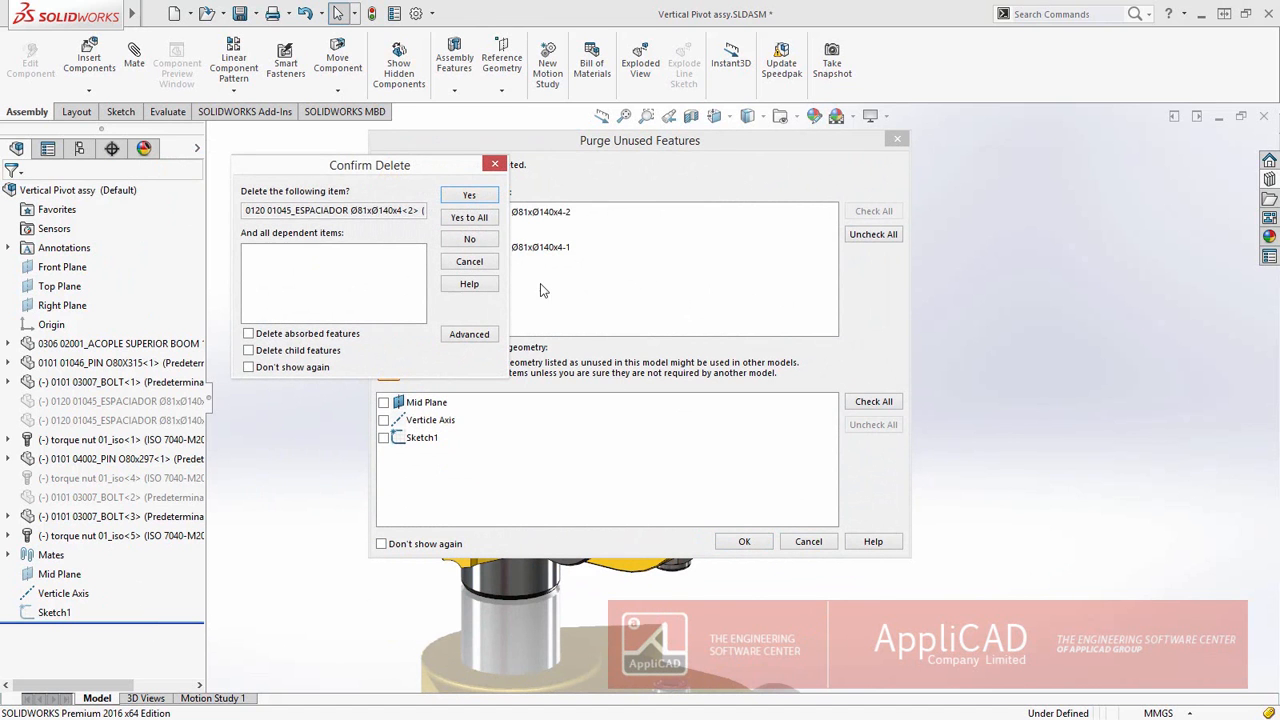
pyautogui.click(468, 195)
pyautogui.click(468, 195)
pyautogui.click(468, 195)
pyautogui.click(468, 195)
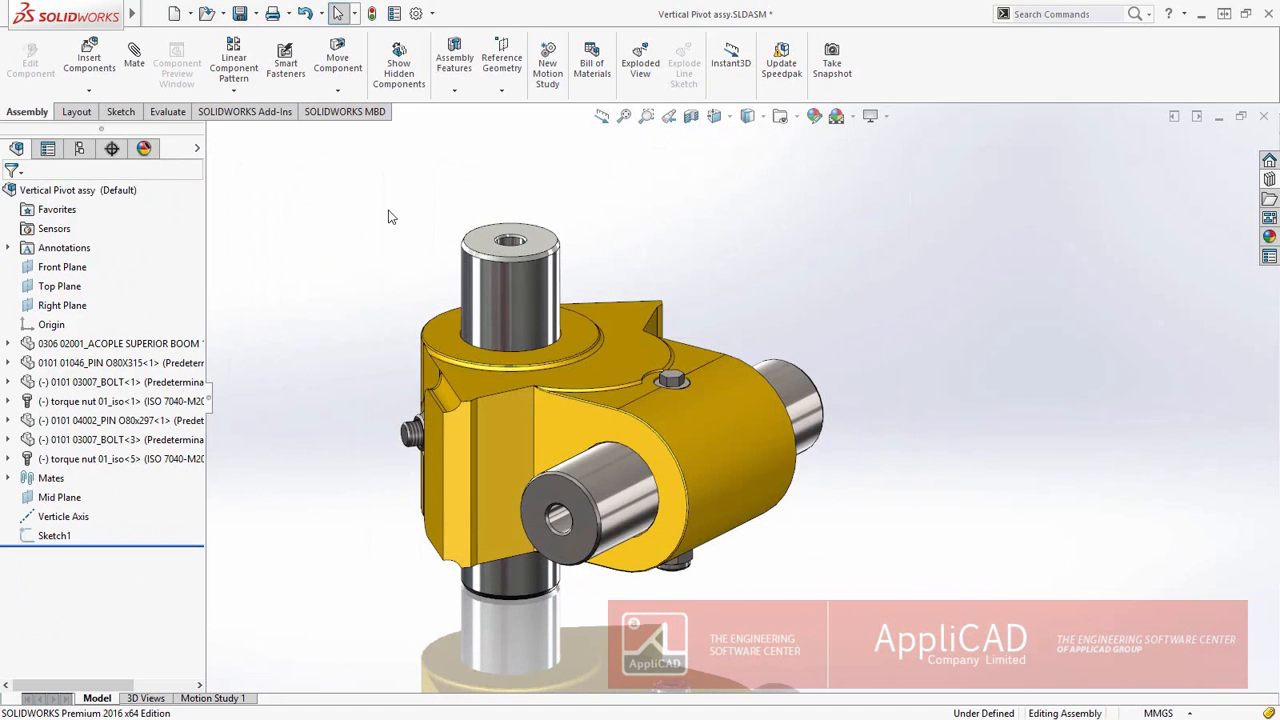
# Open the part 0306 02001_ACOPLE SUPERIOR BOOM 14 and purge its suppressed features Cortar-Extruir3 and Taladro roscado 1/4 NPT1
pyautogui.rightClick(450, 341)
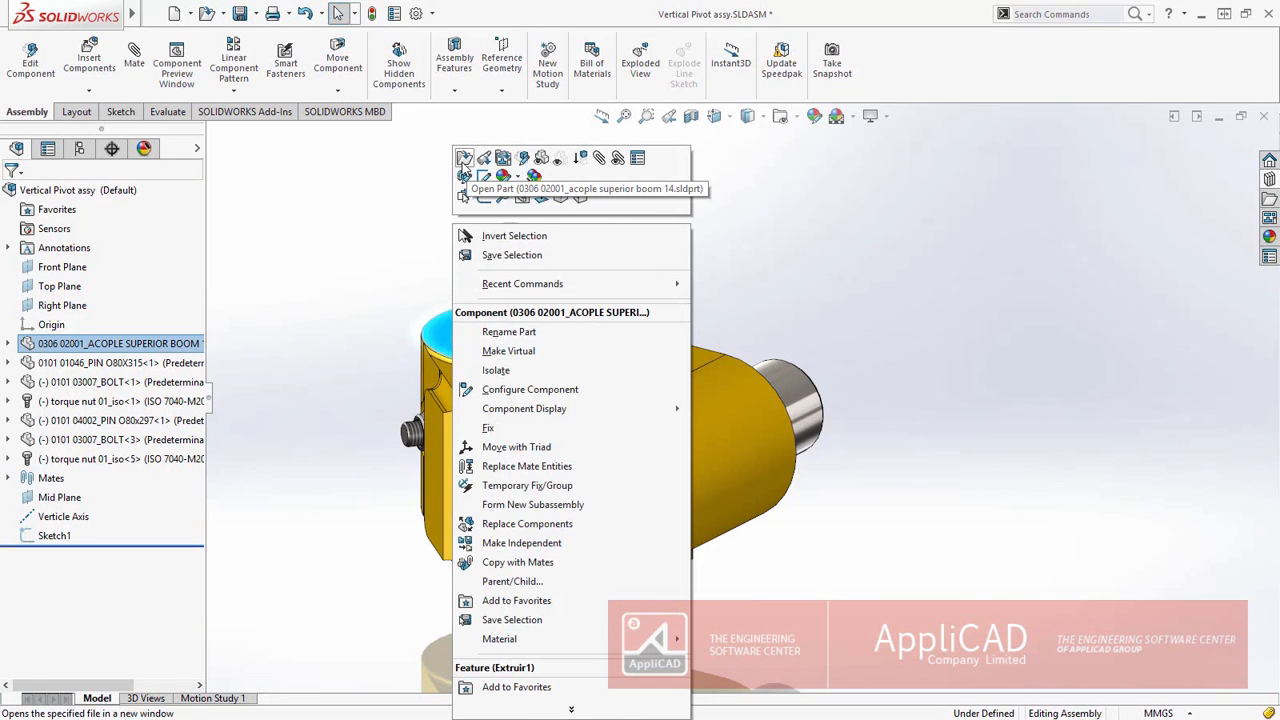
pyautogui.click(464, 158)
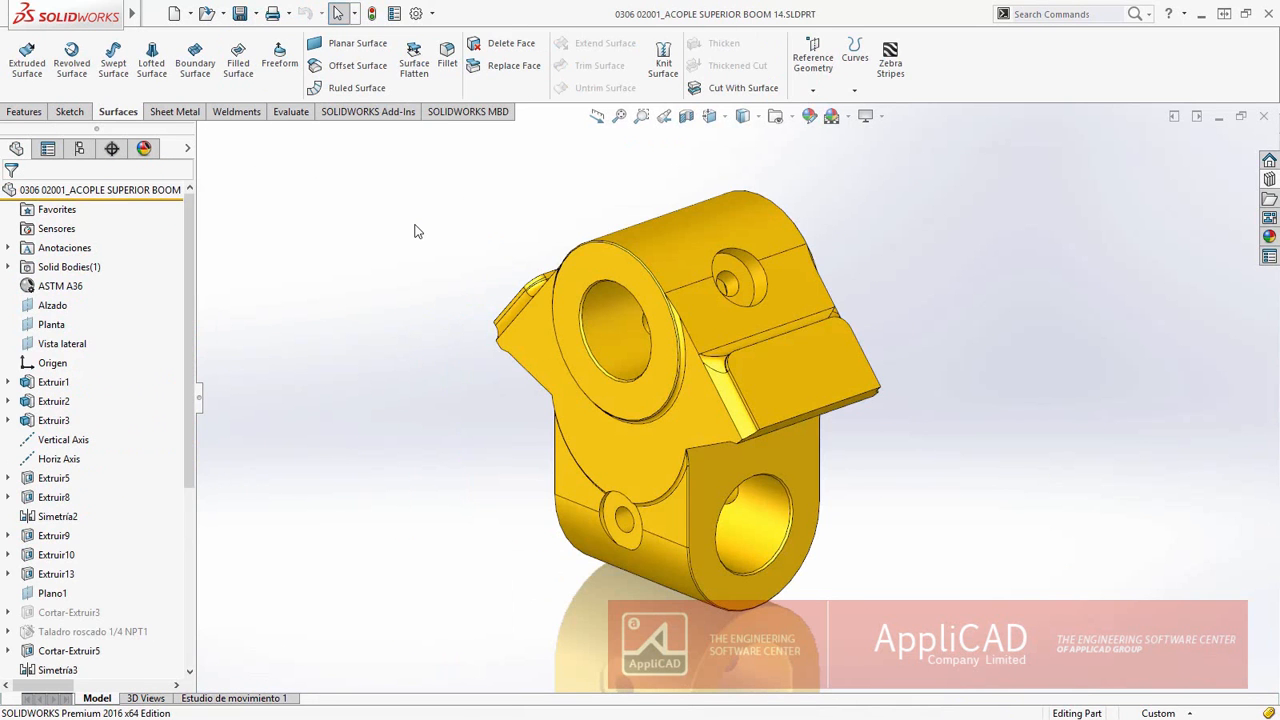
pyautogui.rightClick(136, 194)
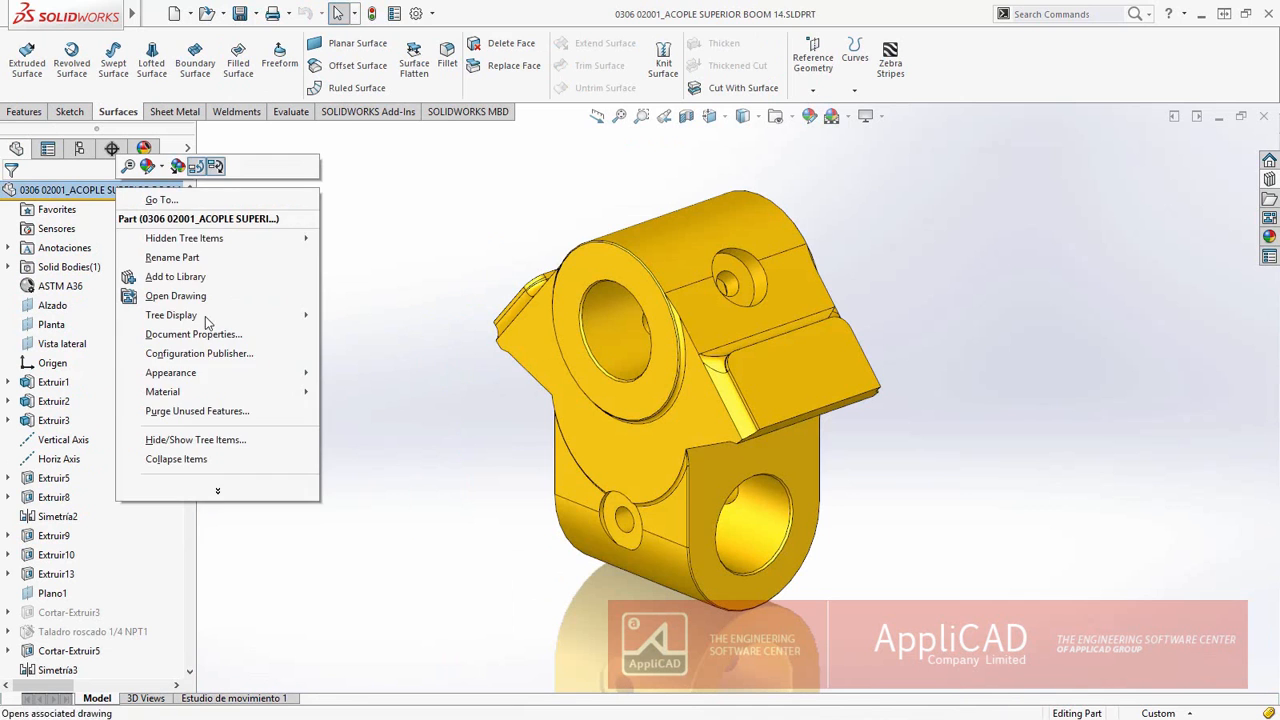
pyautogui.click(212, 411)
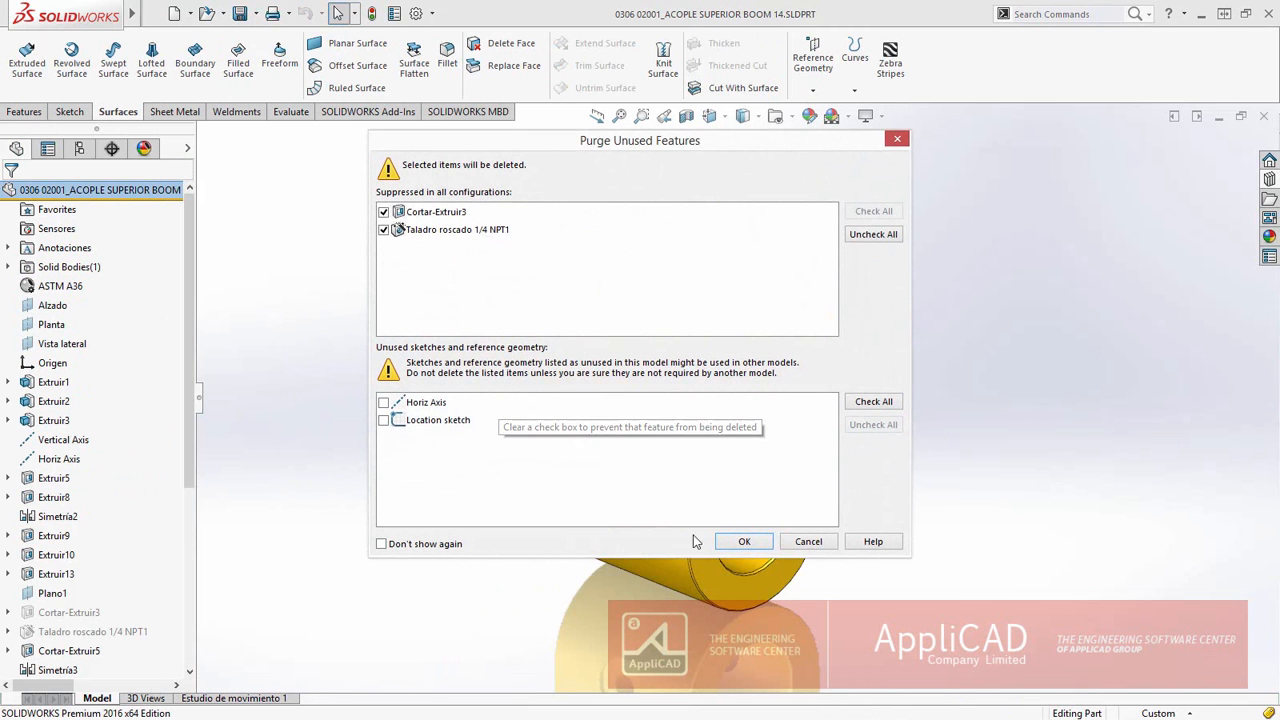
pyautogui.click(744, 541)
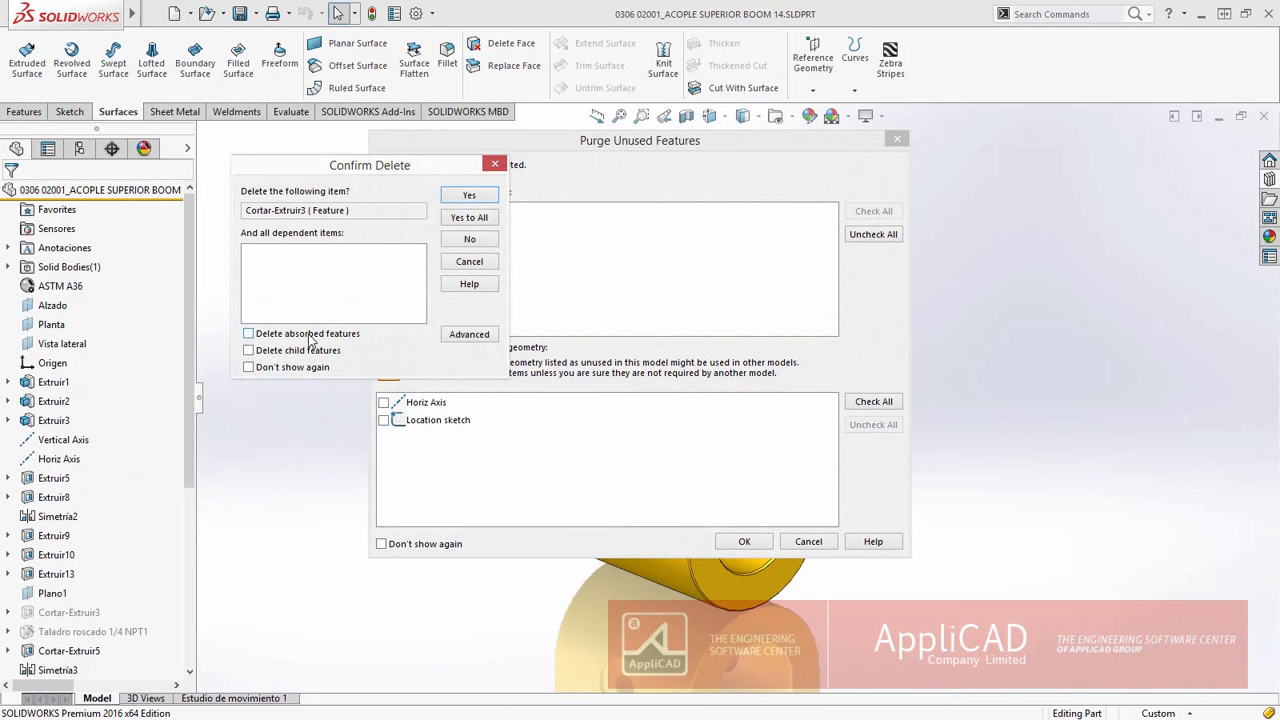
pyautogui.click(469, 215)
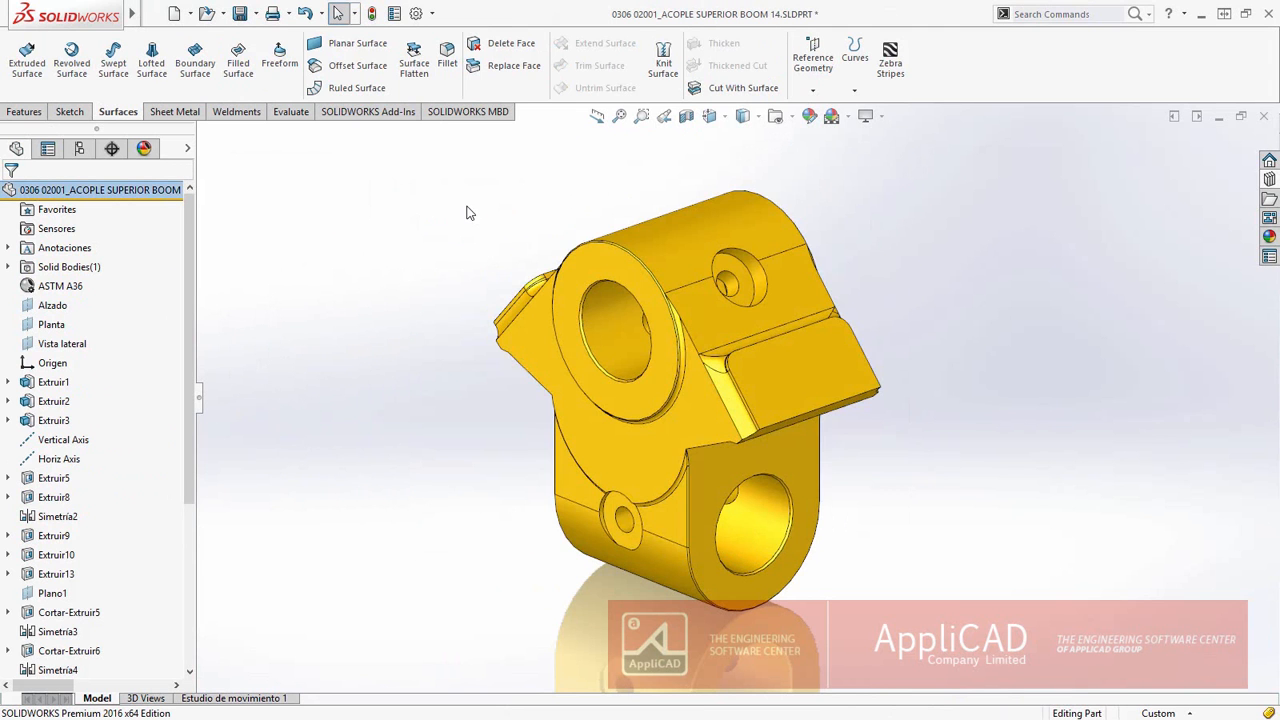
# Switch to the assembly 0315_ENSAMBLE BUT 28 and bring the lower mounting holes of the main support into view
pyautogui.hotkey('ctrl', 'Tab')
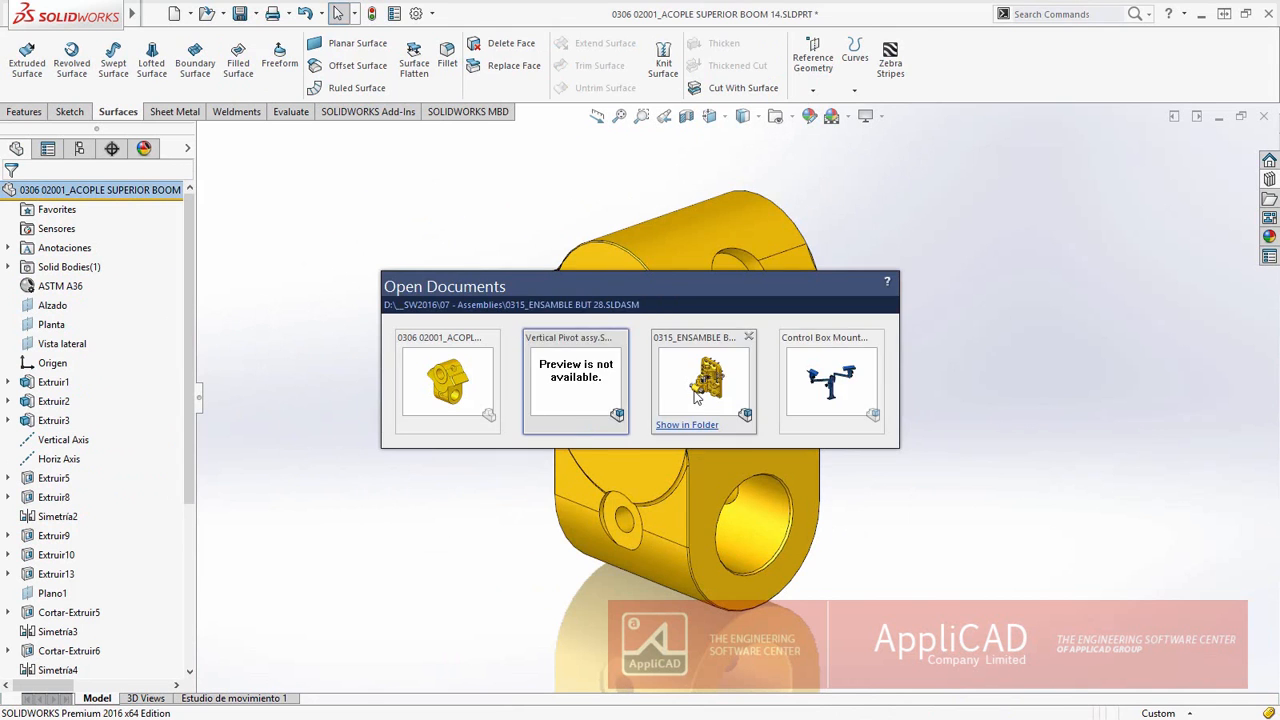
pyautogui.click(694, 391)
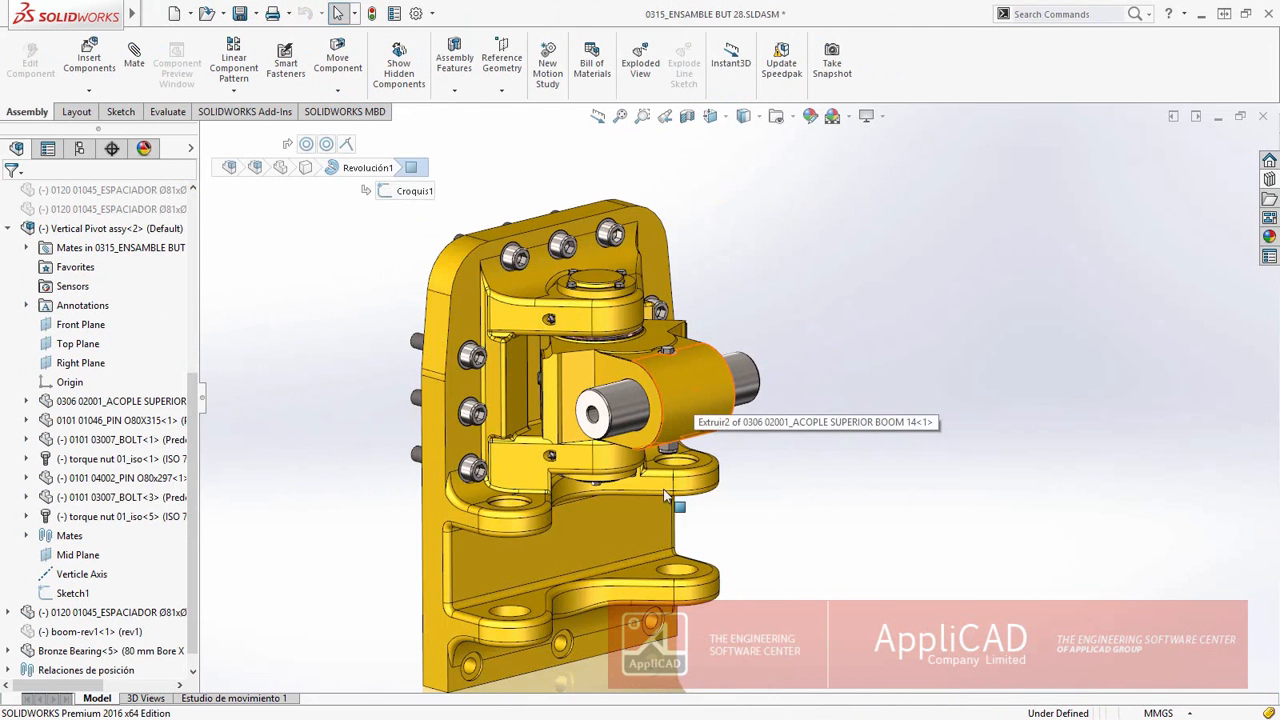
pyautogui.scroll(-5, 576, 635)
pyautogui.keyDown('ctrl'); pyautogui.moveTo(632, 571); pyautogui.dragTo(688, 502, button='middle'); pyautogui.keyUp('ctrl')
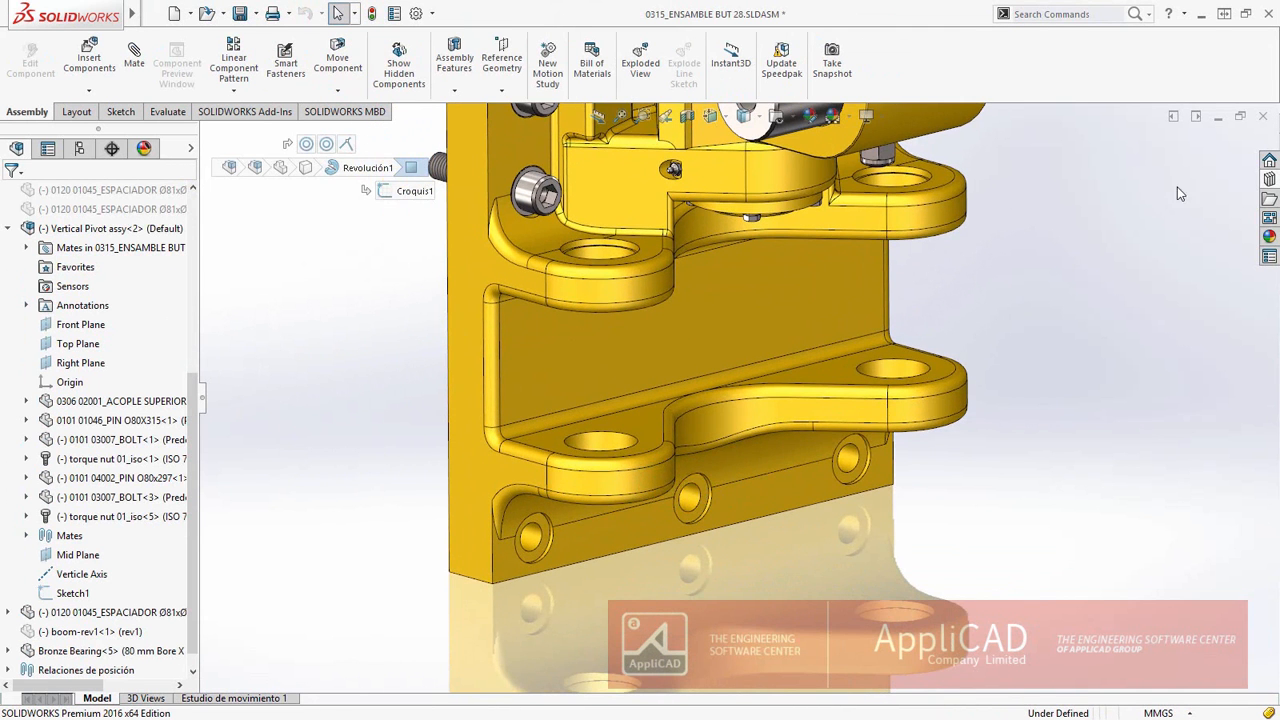
# Add Hex Bolt - ANSI B18.2.3.5M from the ANSI Metric hex head bolts in the Toolbox to the Toolbox Favorites
pyautogui.click(1270, 184)
pyautogui.click(1110, 251)
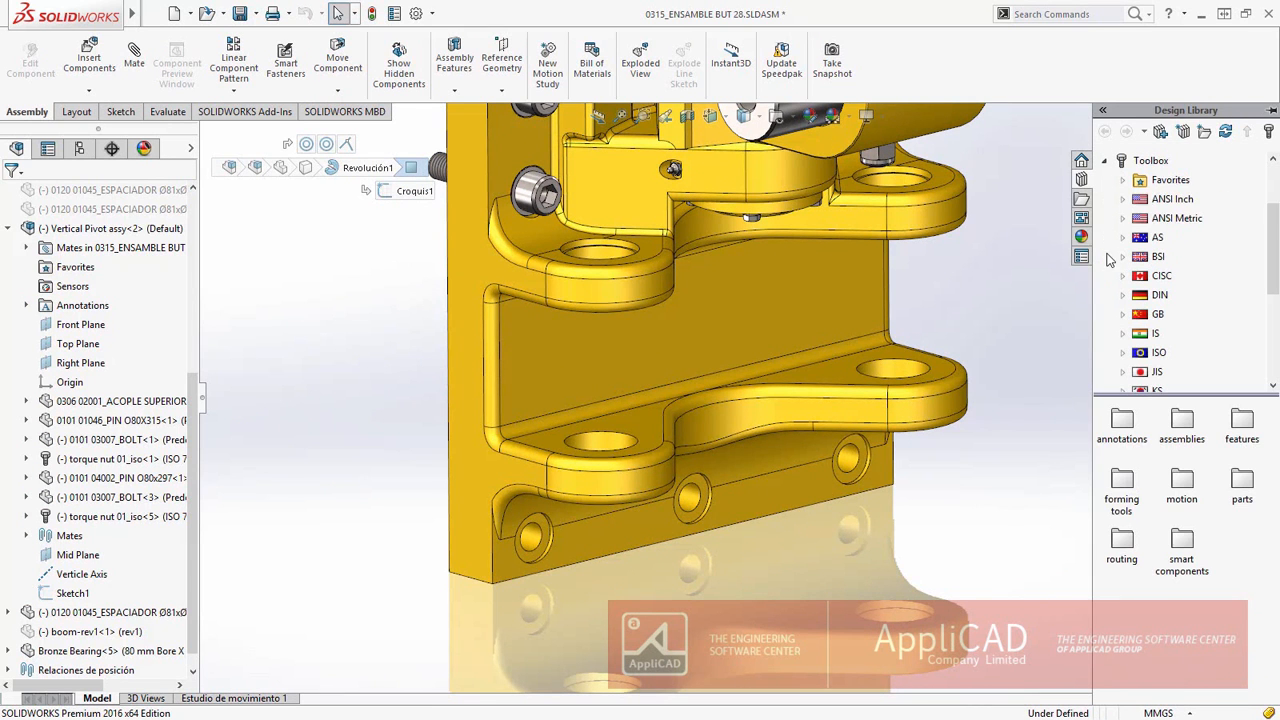
pyautogui.click(1168, 181)
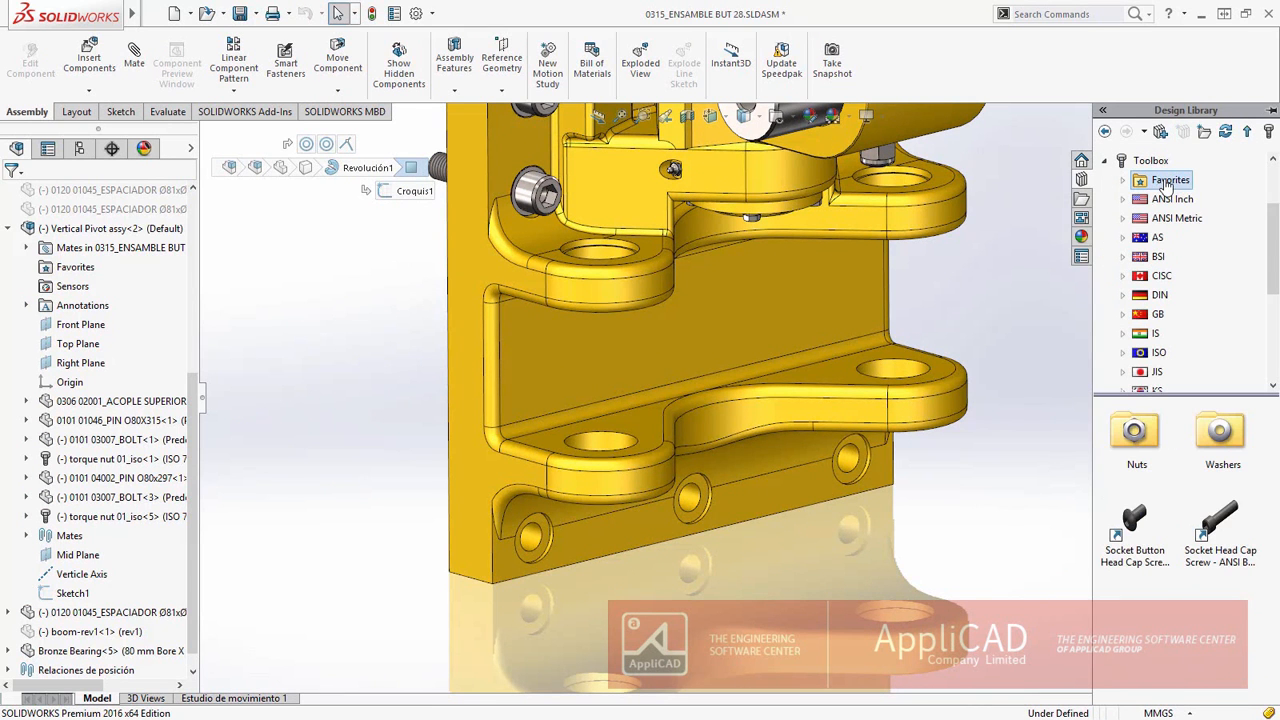
pyautogui.click(1176, 218)
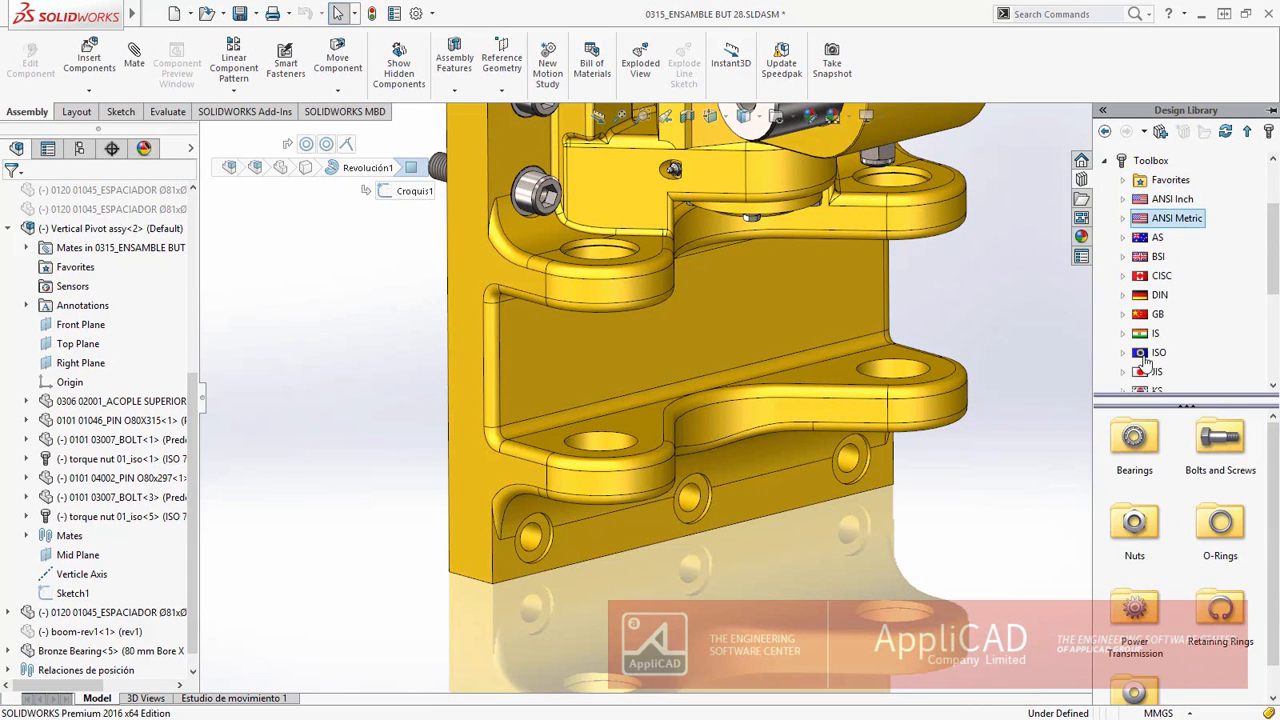
pyautogui.doubleClick(1225, 439)
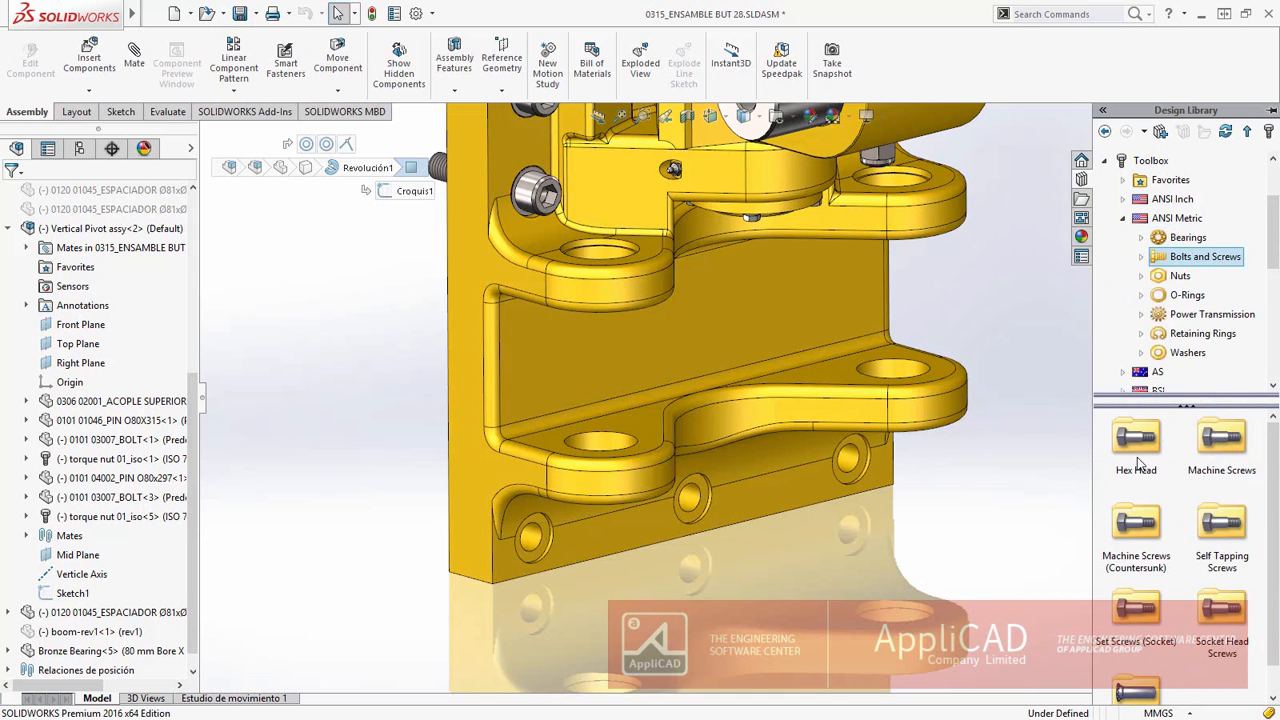
pyautogui.doubleClick(1138, 452)
pyautogui.moveTo(1270, 238); pyautogui.dragTo(1270, 223)
pyautogui.moveTo(1140, 612); pyautogui.dragTo(1152, 180)
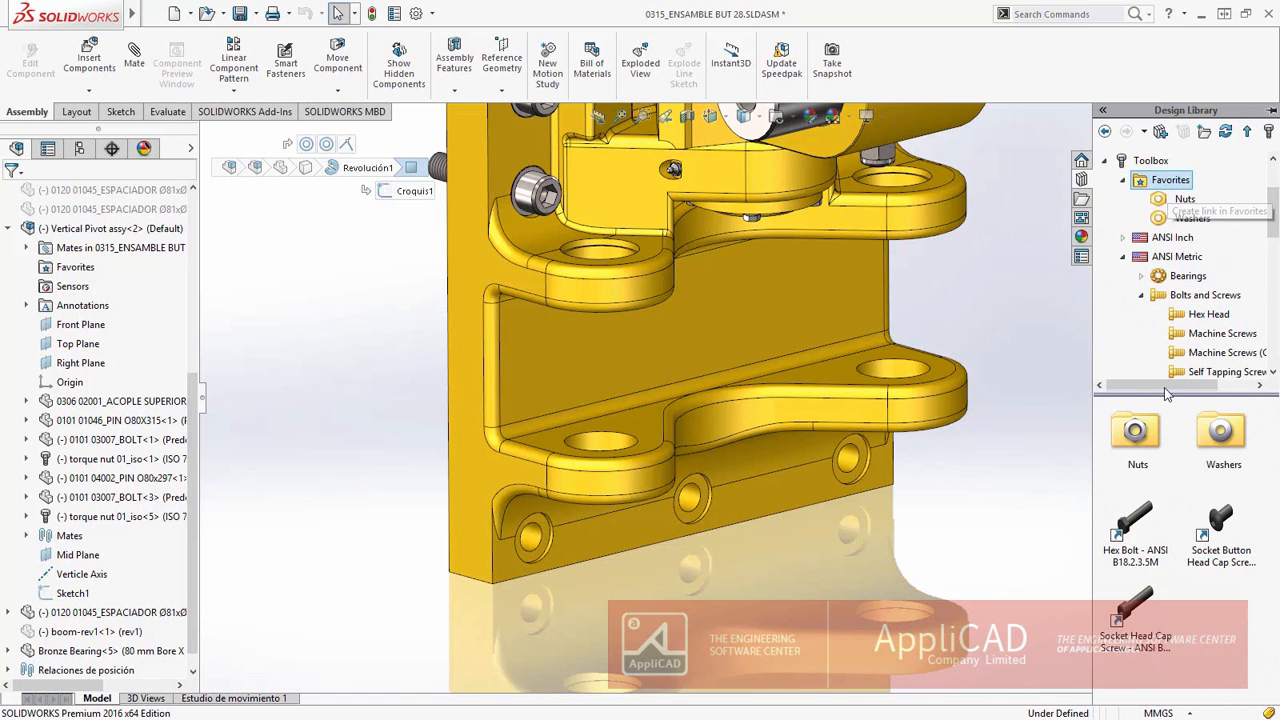
# Insert the favorite hex bolt as M24 with length 100 into the three holes along the support plate's lower edge
pyautogui.moveTo(1135, 522); pyautogui.dragTo(860, 468)
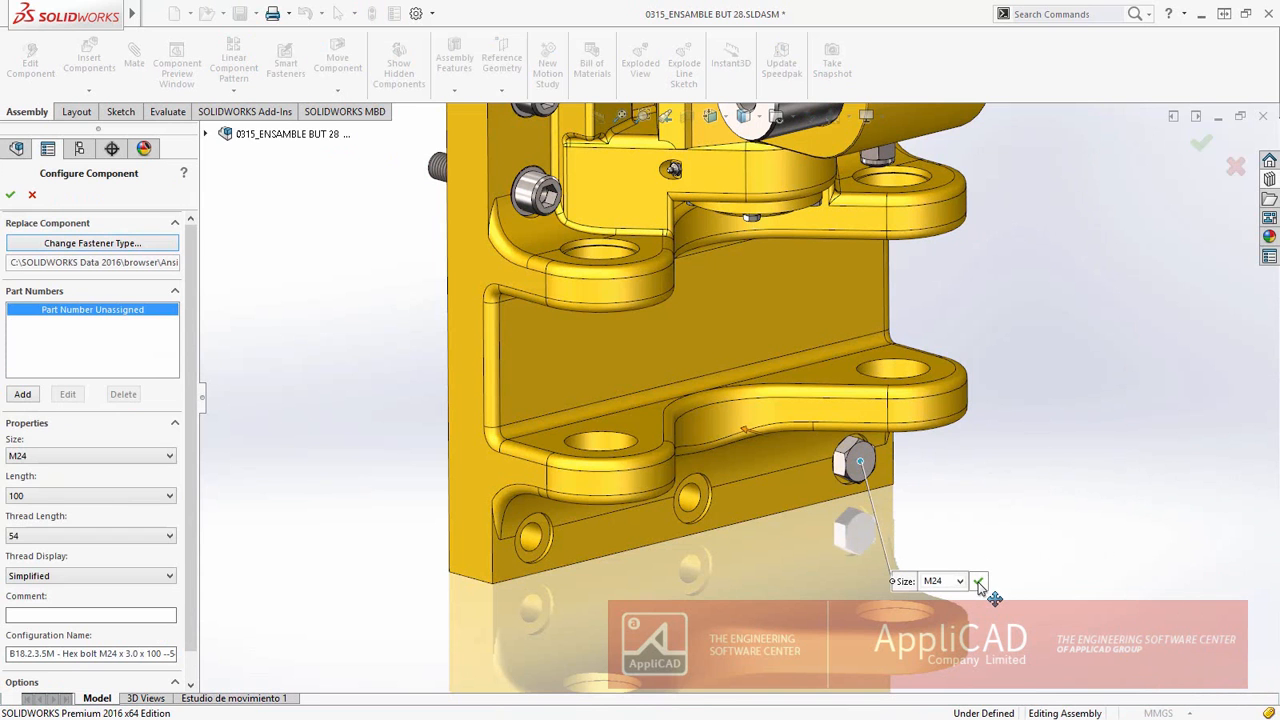
pyautogui.click(977, 581)
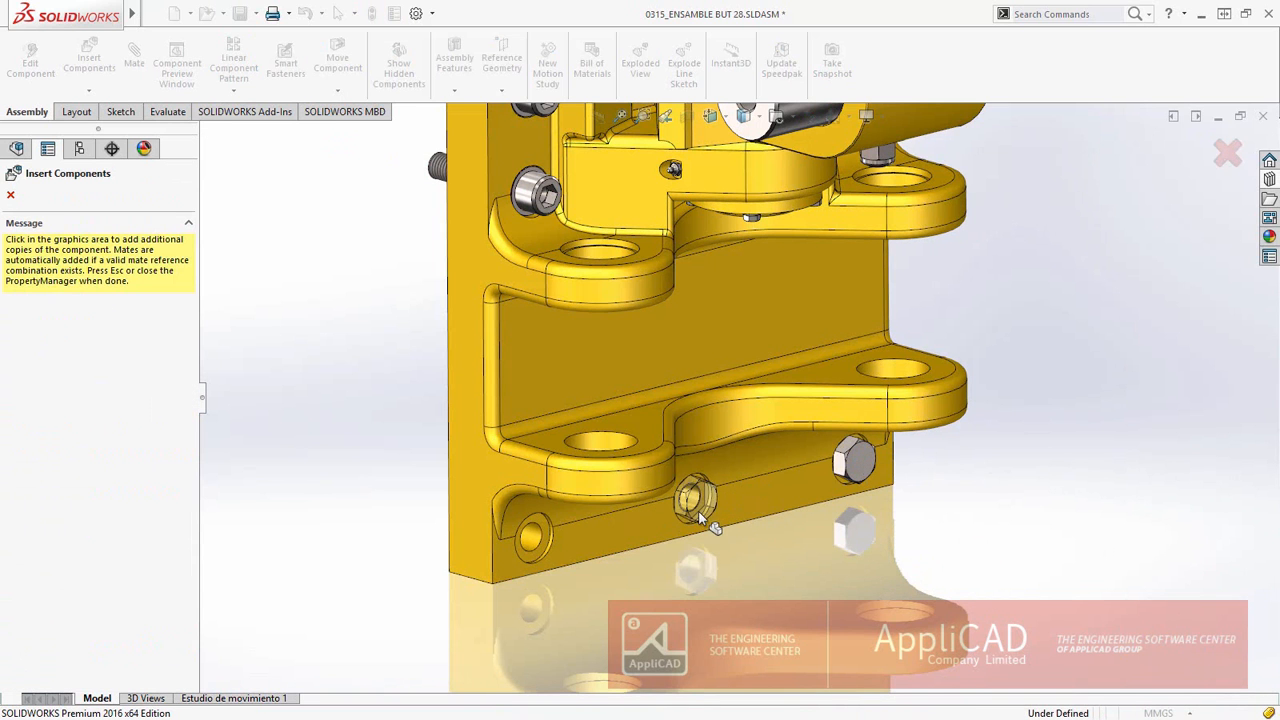
pyautogui.click(698, 502)
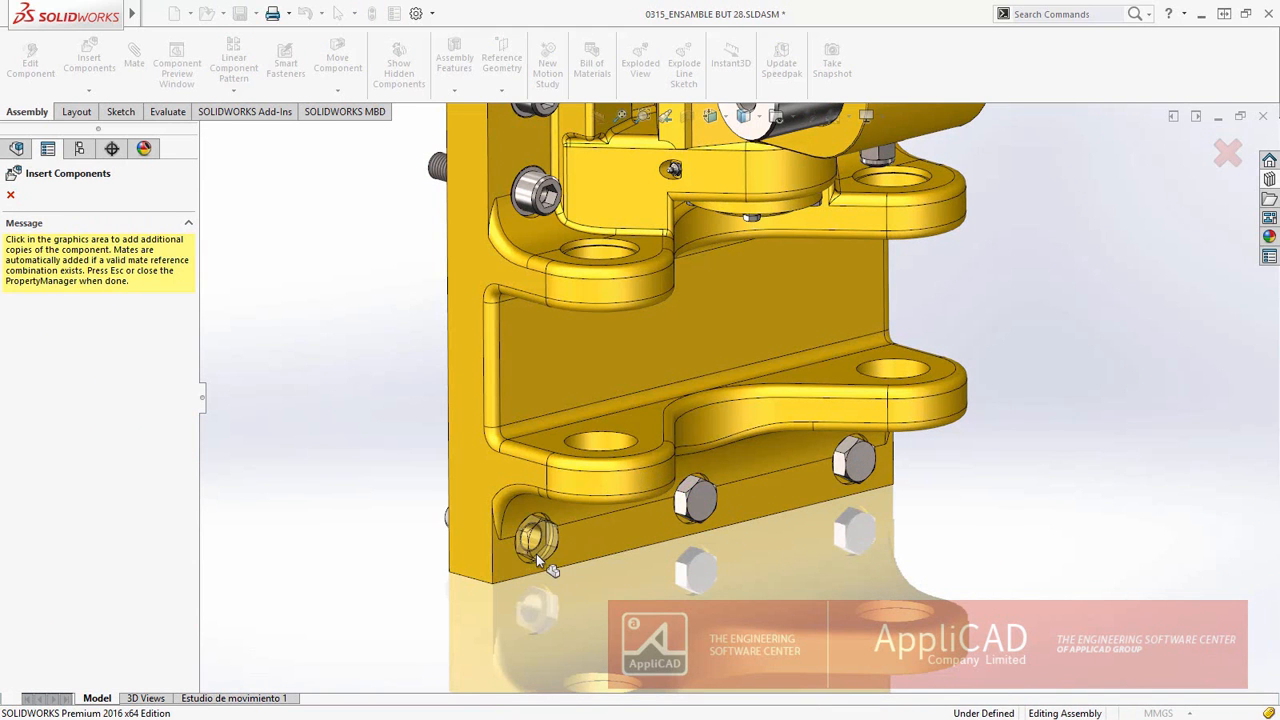
pyautogui.click(537, 556)
pyautogui.press('Escape')
# Select the three inserted hex bolts together and lengthen them to 120 mm by their length handle
pyautogui.moveTo(543, 557); pyautogui.dragTo(582, 557, button='middle')
pyautogui.moveTo(474, 602); pyautogui.dragTo(777, 388)
pyautogui.click(615, 520)
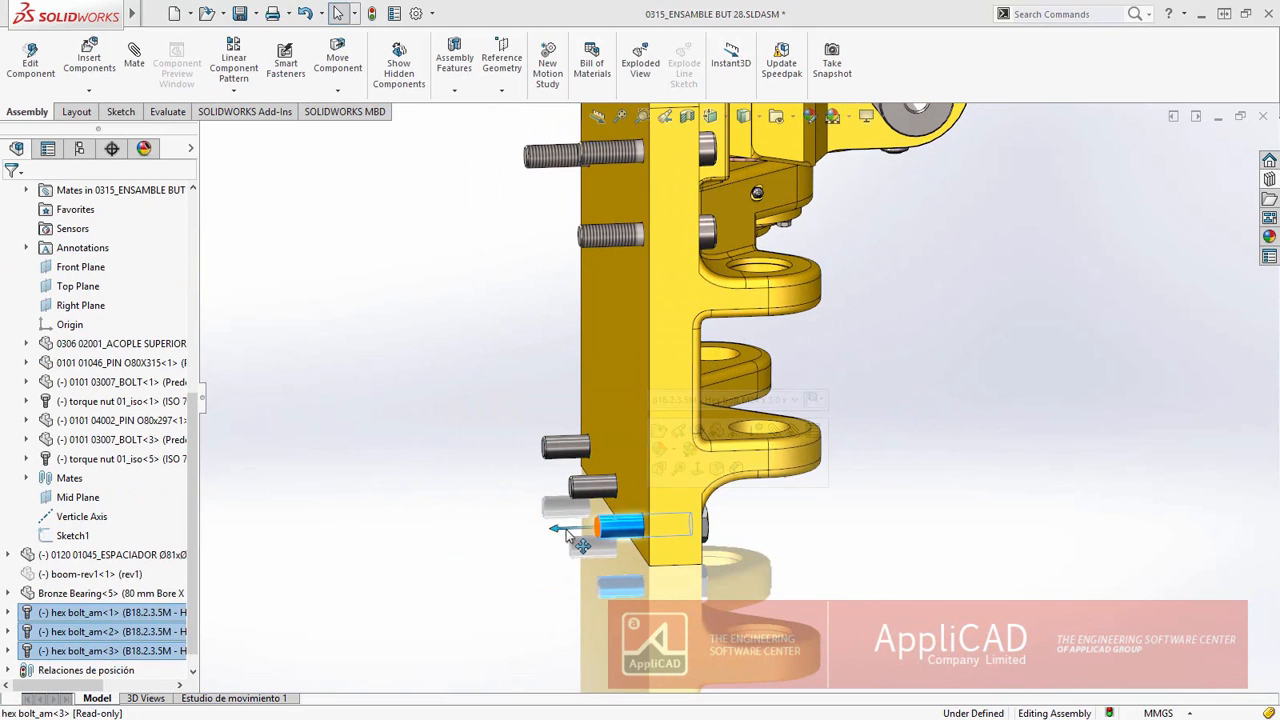
pyautogui.moveTo(560, 529); pyautogui.dragTo(521, 513)
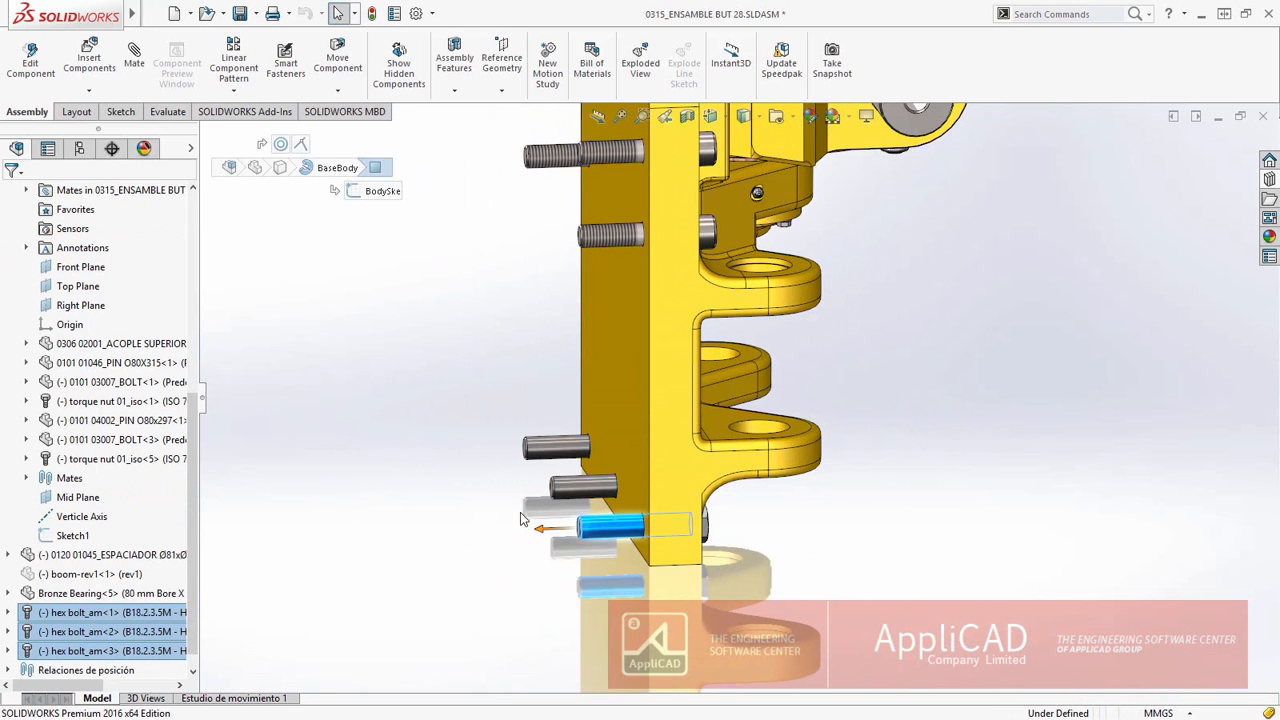
# Replace the three hex bolts with Socket Head Cap Screw - ANSI B18.3.1M and choose a longer screw length
pyautogui.rightClick(501, 498)
pyautogui.click(541, 391)
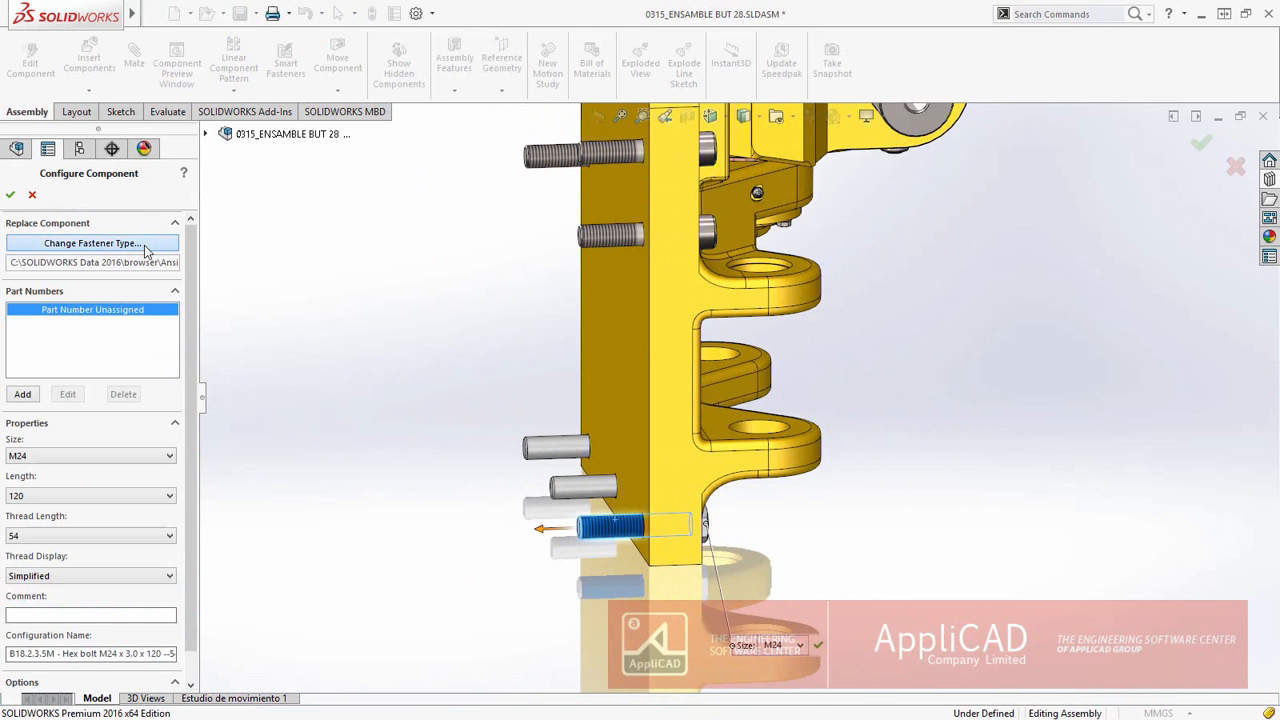
pyautogui.click(145, 247)
pyautogui.moveTo(790, 314)
pyautogui.mouseDown()
pyautogui.moveTo(794, 391)
pyautogui.moveTo(793, 336)
pyautogui.mouseUp()
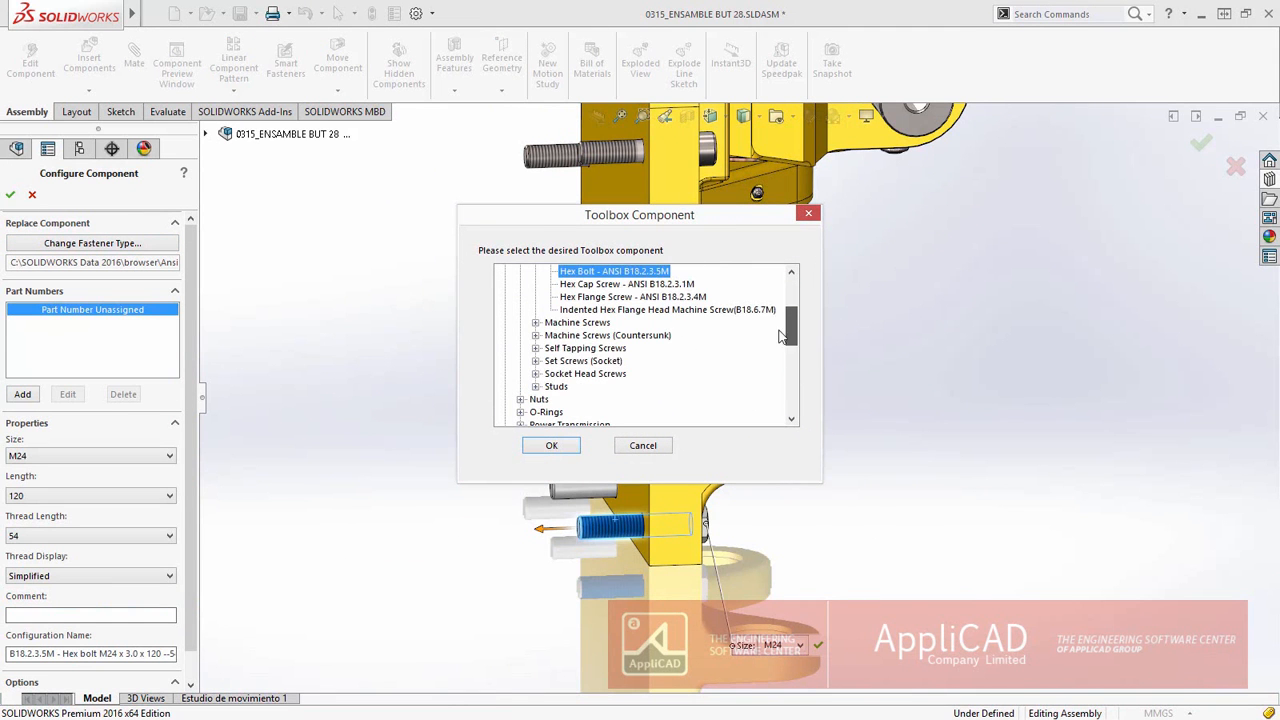
pyautogui.click(575, 374)
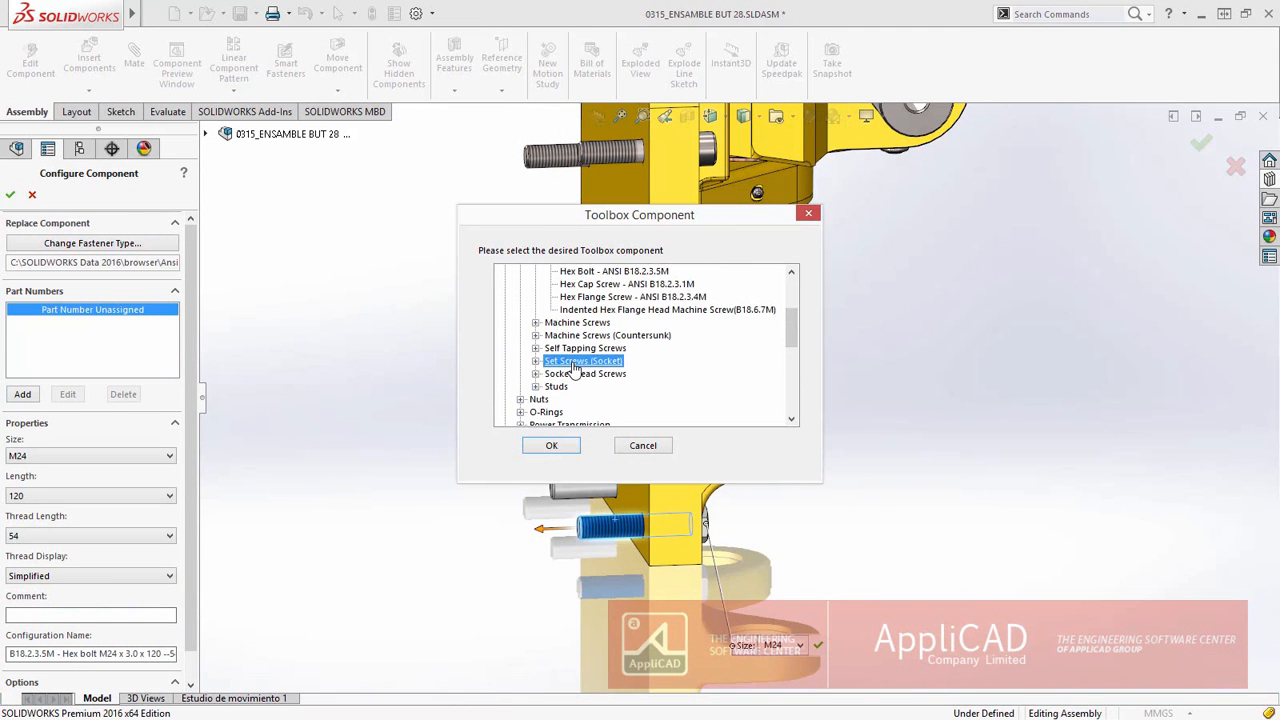
pyautogui.click(536, 373)
pyautogui.click(585, 399)
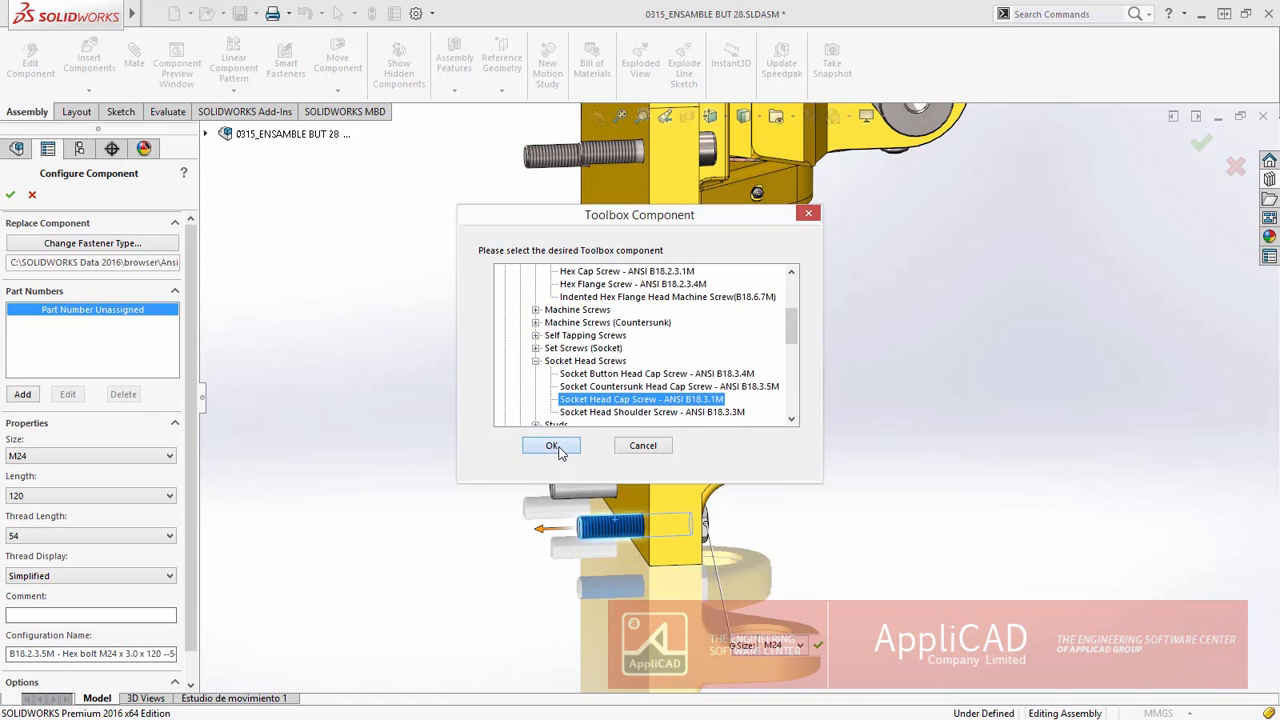
pyautogui.click(553, 446)
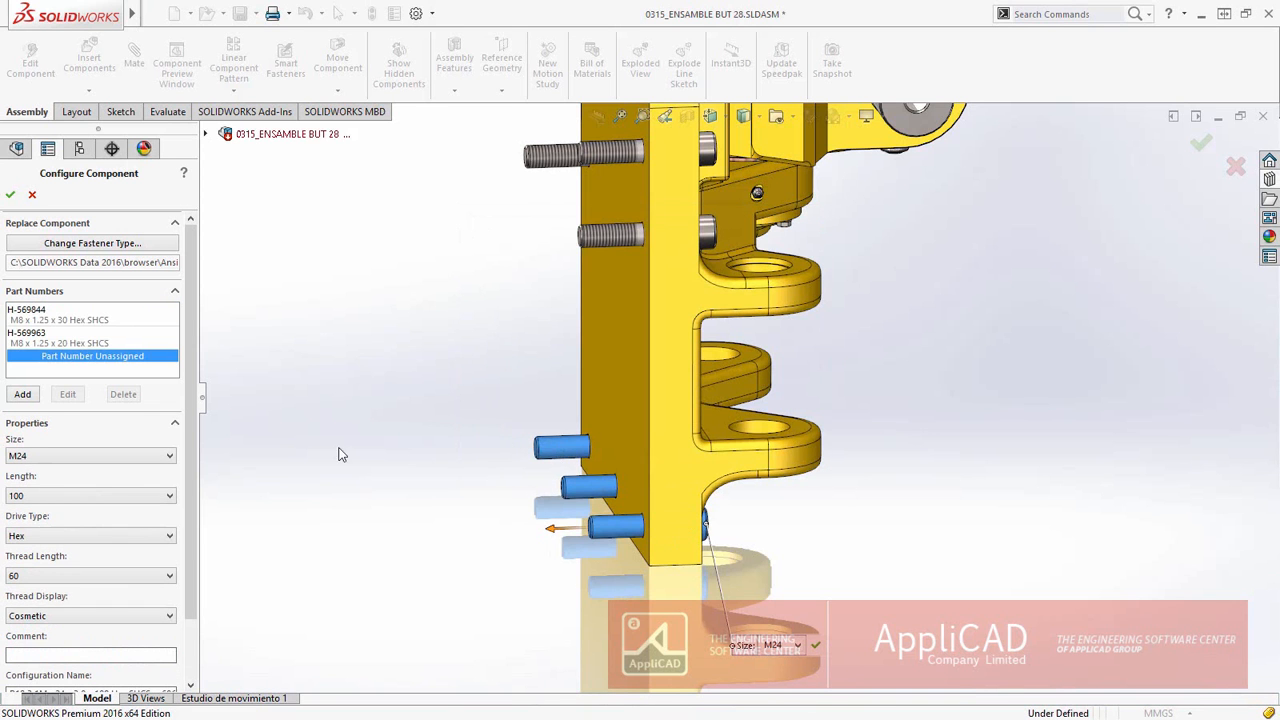
pyautogui.click(97, 497)
pyautogui.click(68, 369)
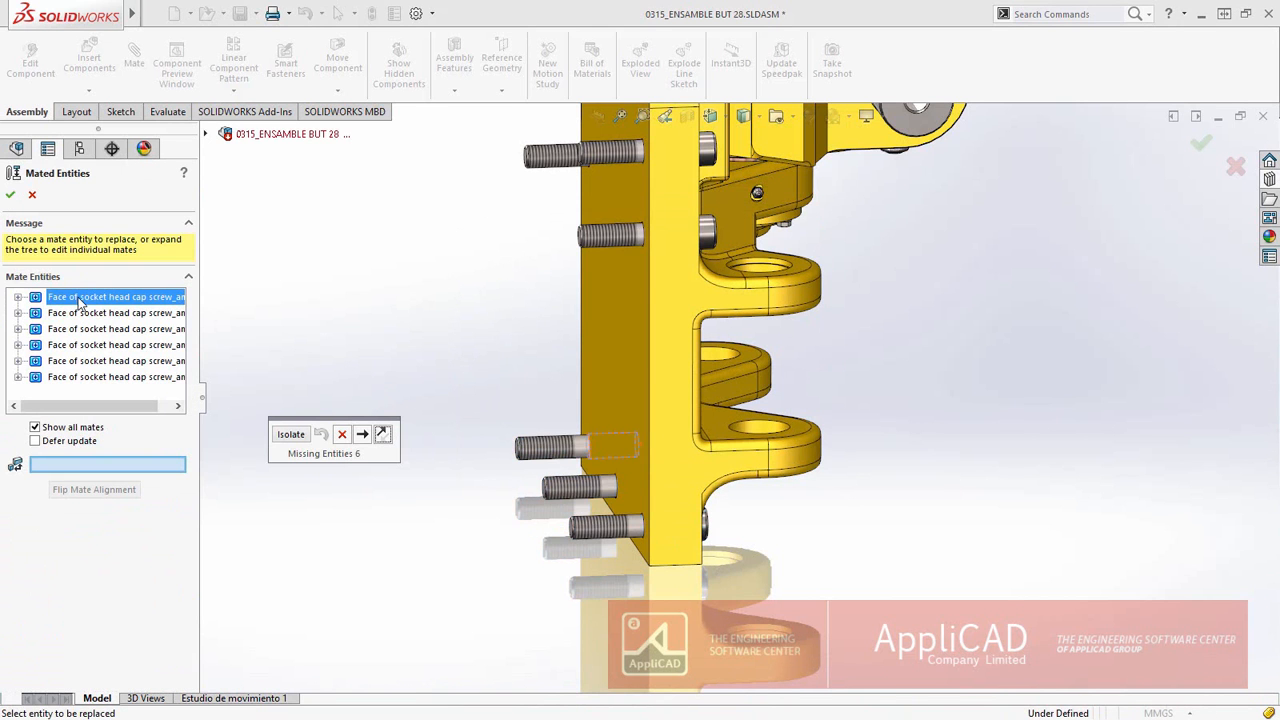
# Repair the missing mates using one screw's cylindrical shank face and the flat face under its head, replacing all other missing references
pyautogui.moveTo(569, 455); pyautogui.dragTo(466, 484)
pyautogui.click(504, 482)
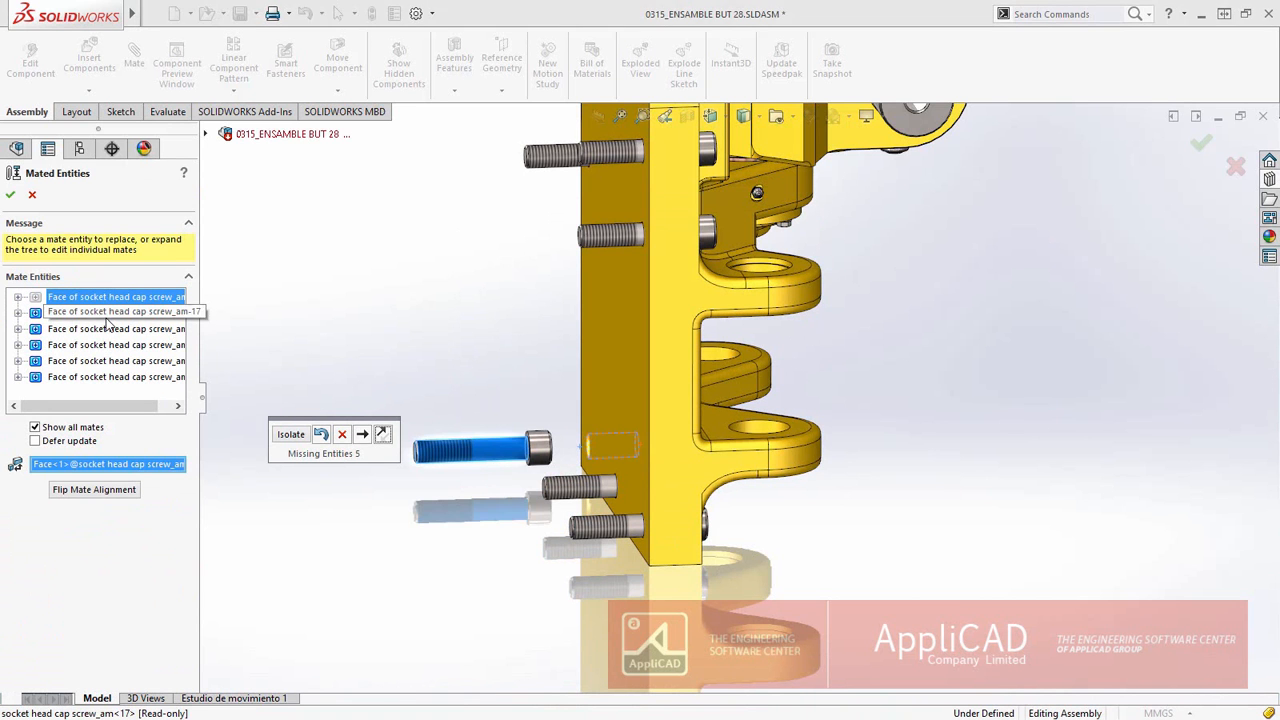
pyautogui.scroll(-5, 500, 475)
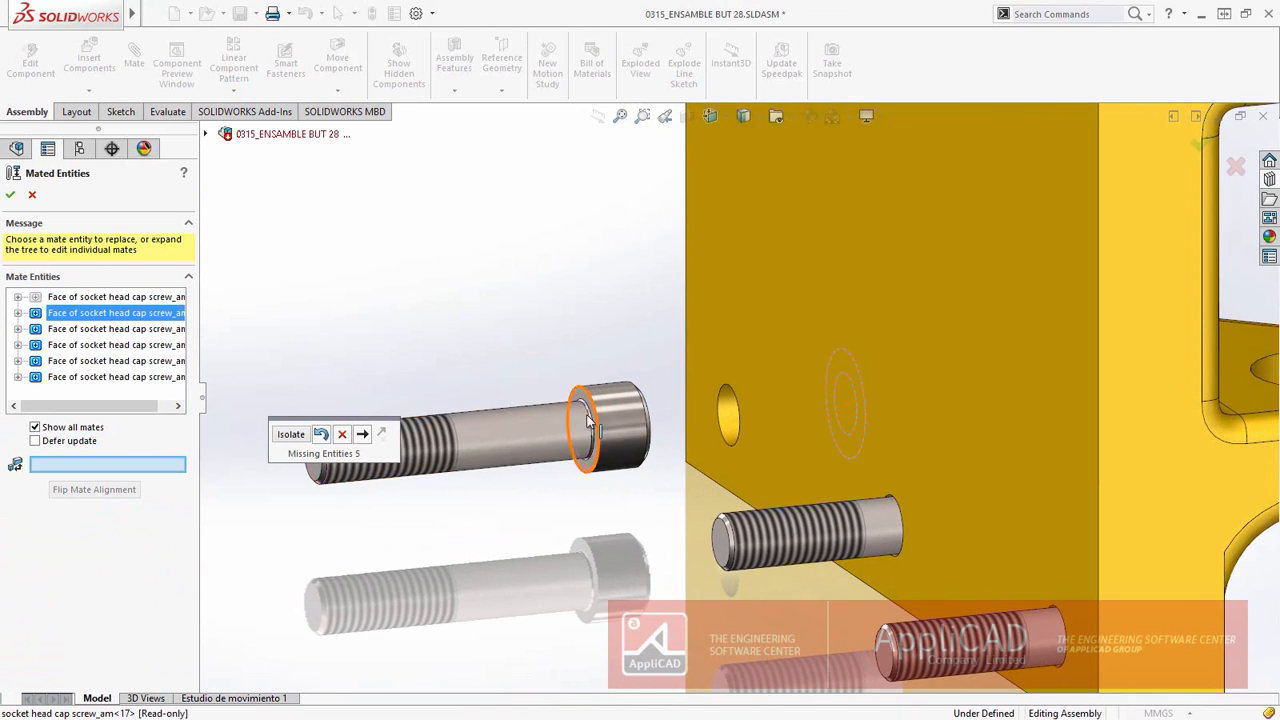
pyautogui.click(581, 400)
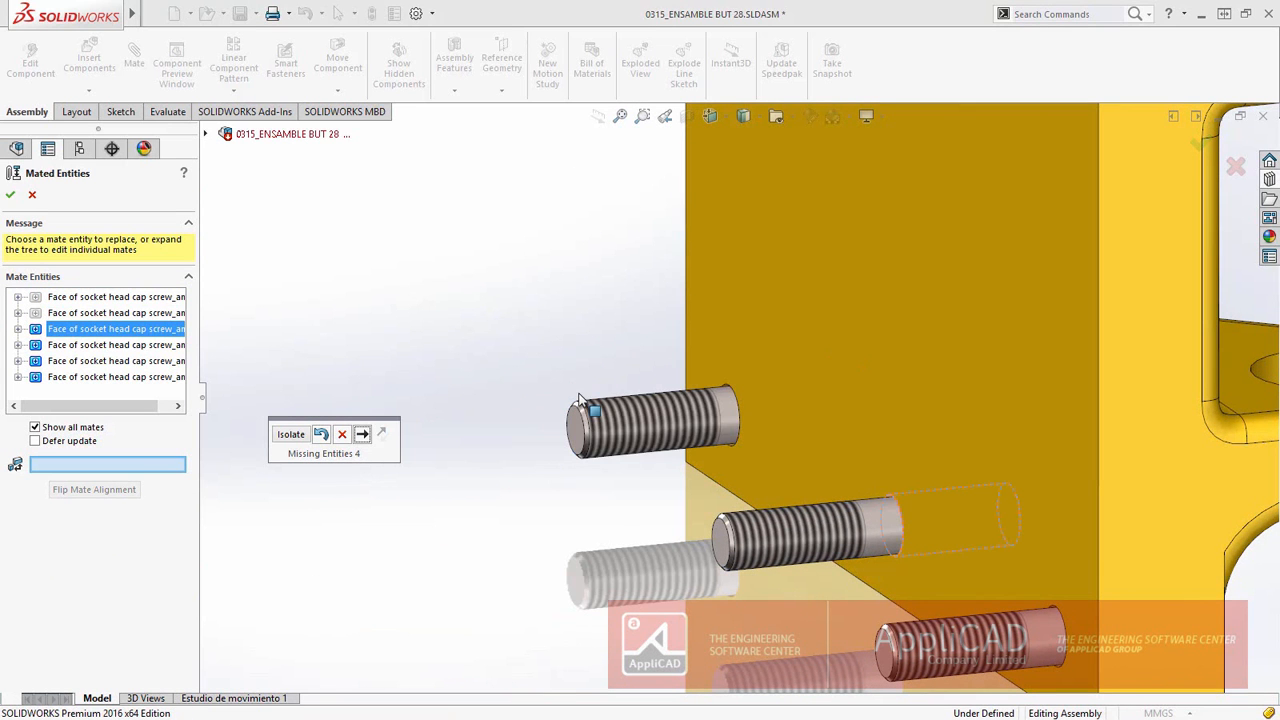
pyautogui.click(10, 193)
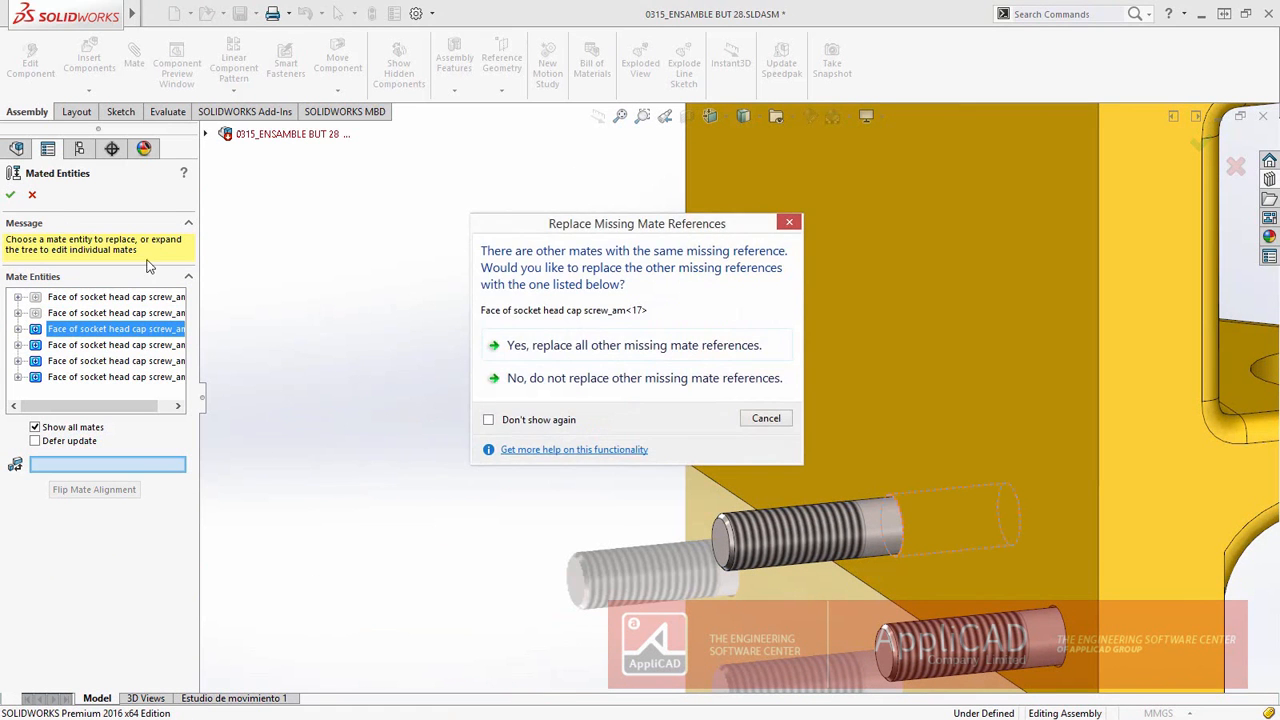
pyautogui.click(640, 346)
pyautogui.moveTo(900, 390); pyautogui.dragTo(806, 422, button='middle')
pyautogui.scroll(3, 806, 424)
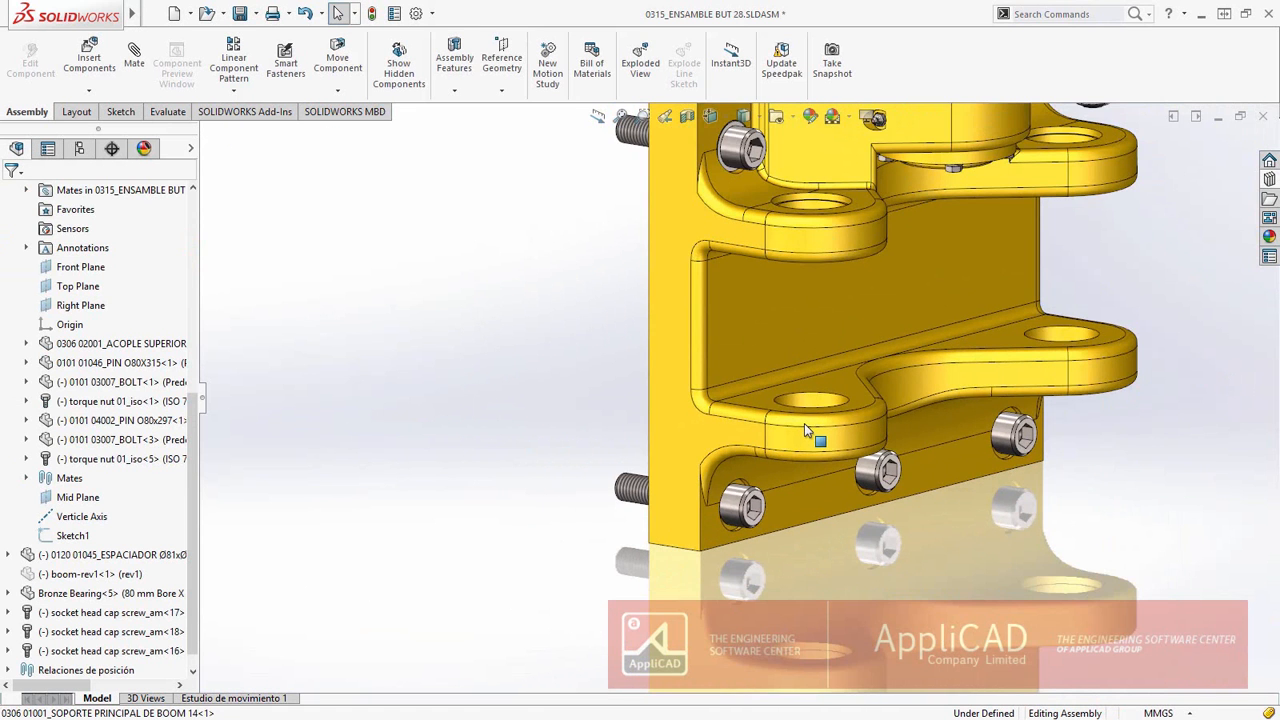